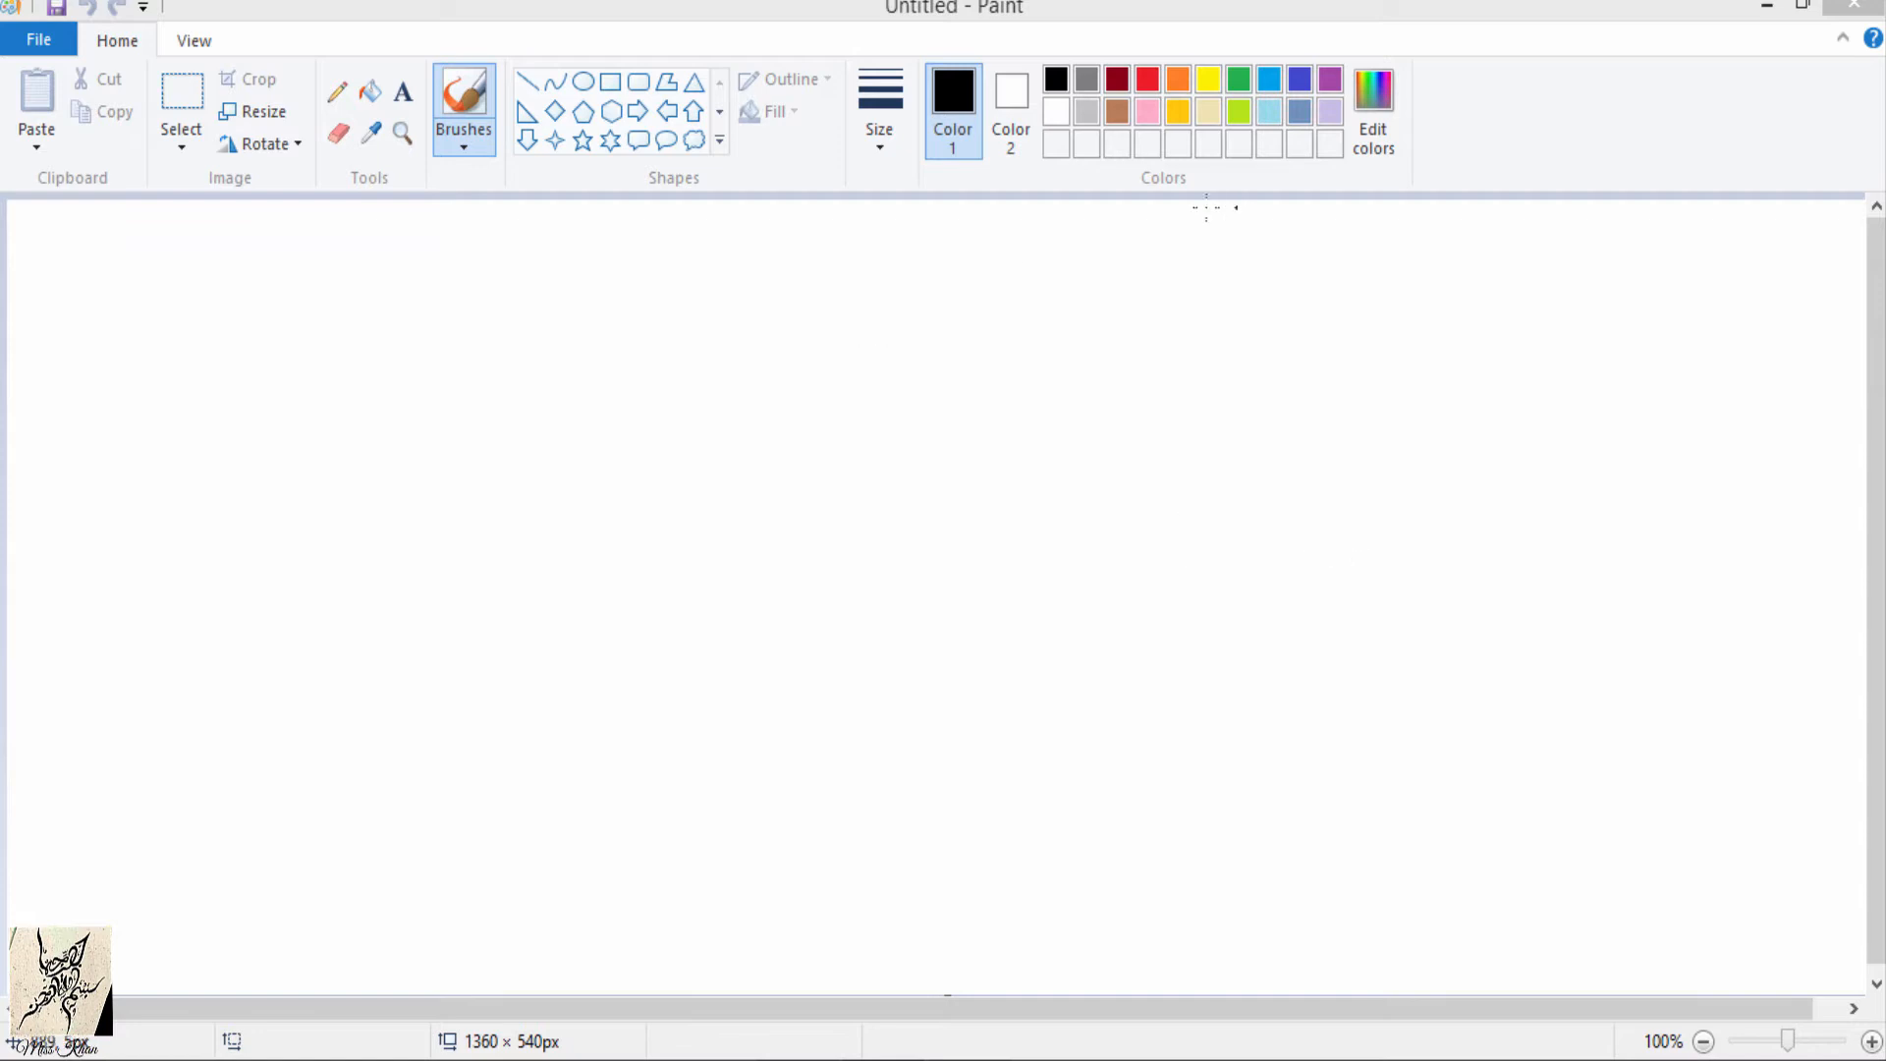
# Step: Draw a black unfilled circle just left of the canvas centre using the Oval shape with the thinnest outline
pyautogui.click(584, 87)
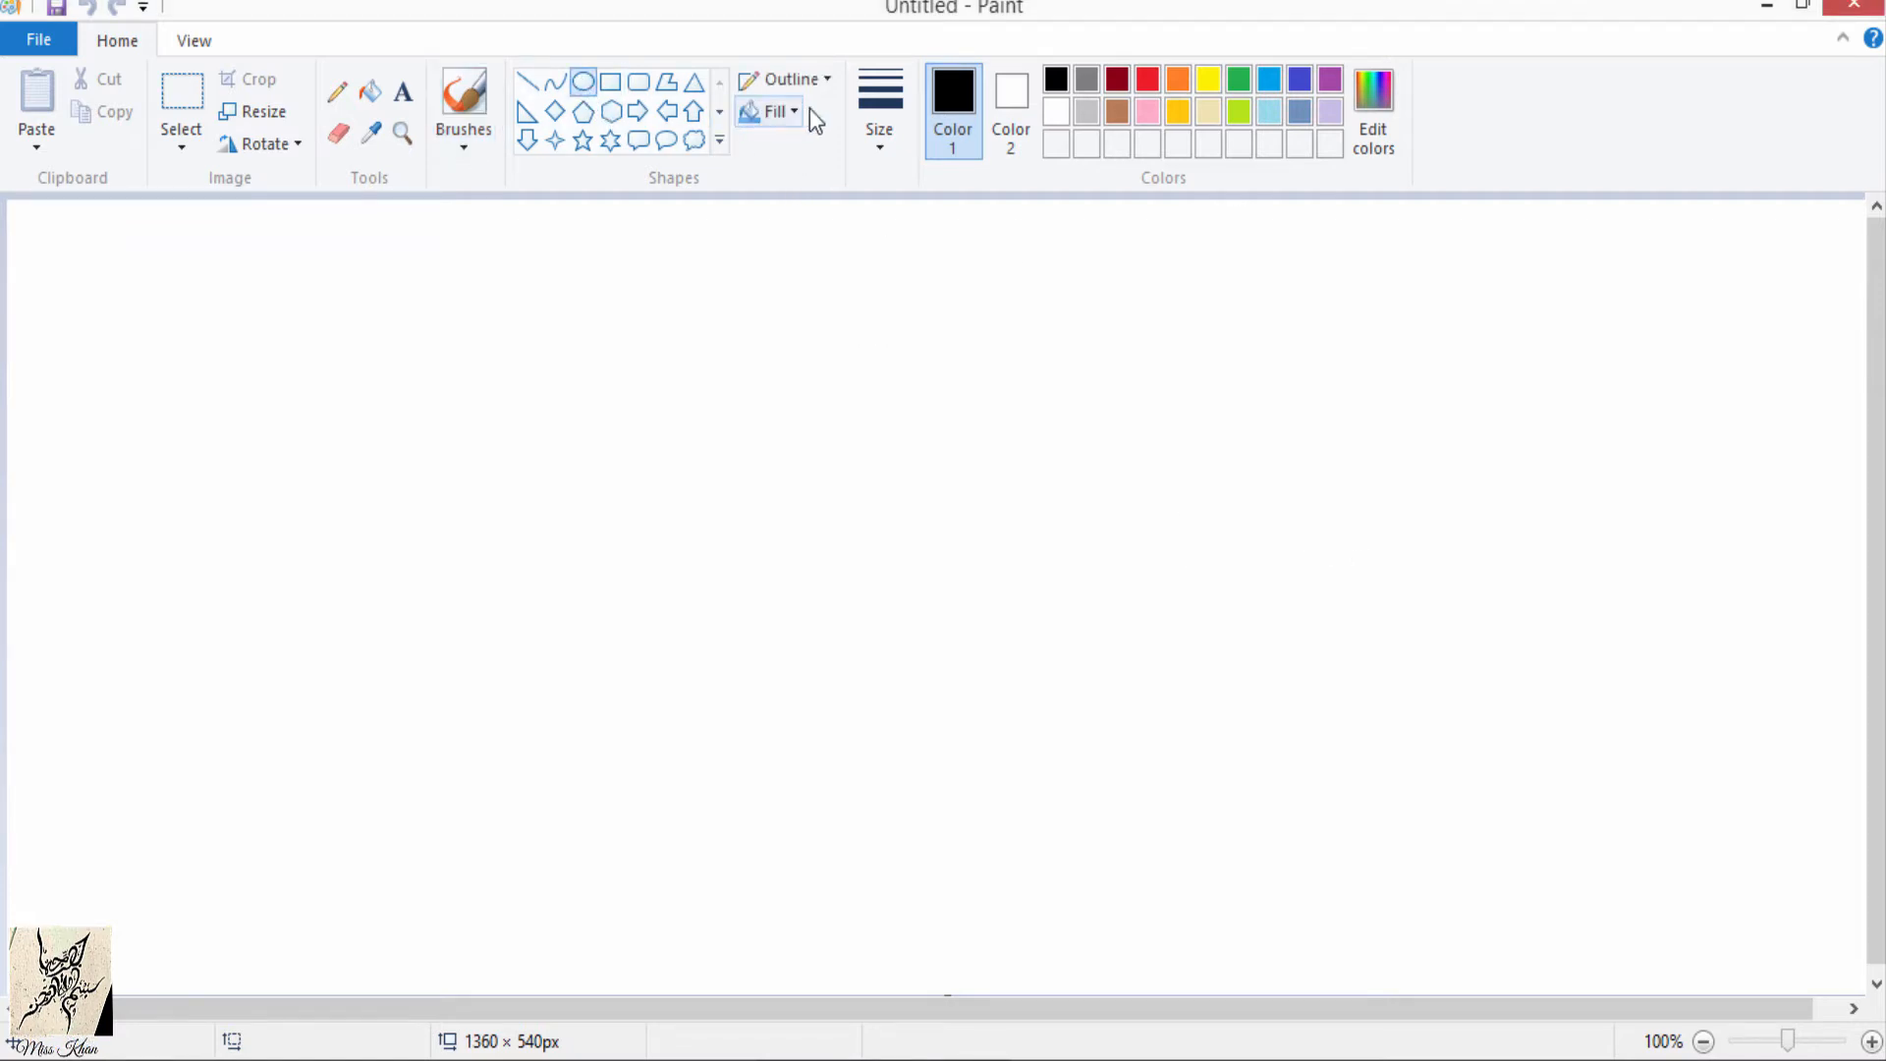
pyautogui.click(876, 135)
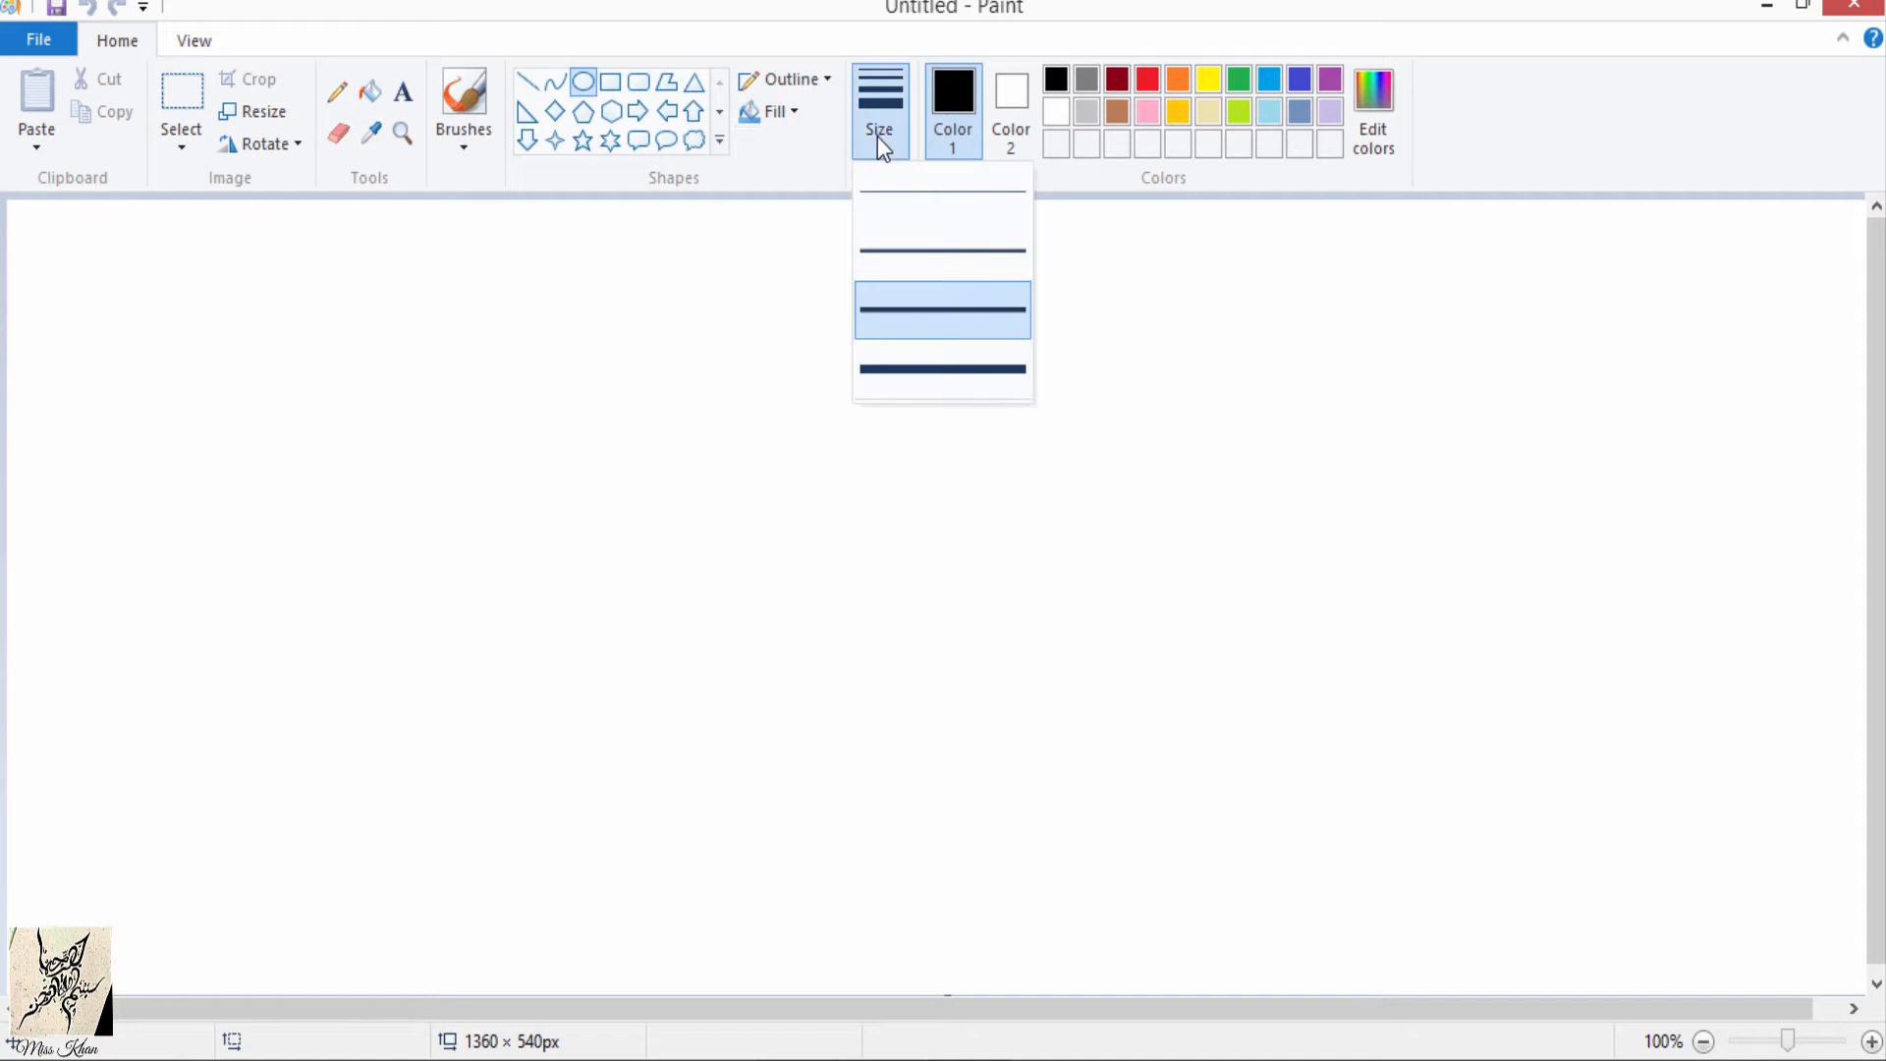
pyautogui.click(905, 181)
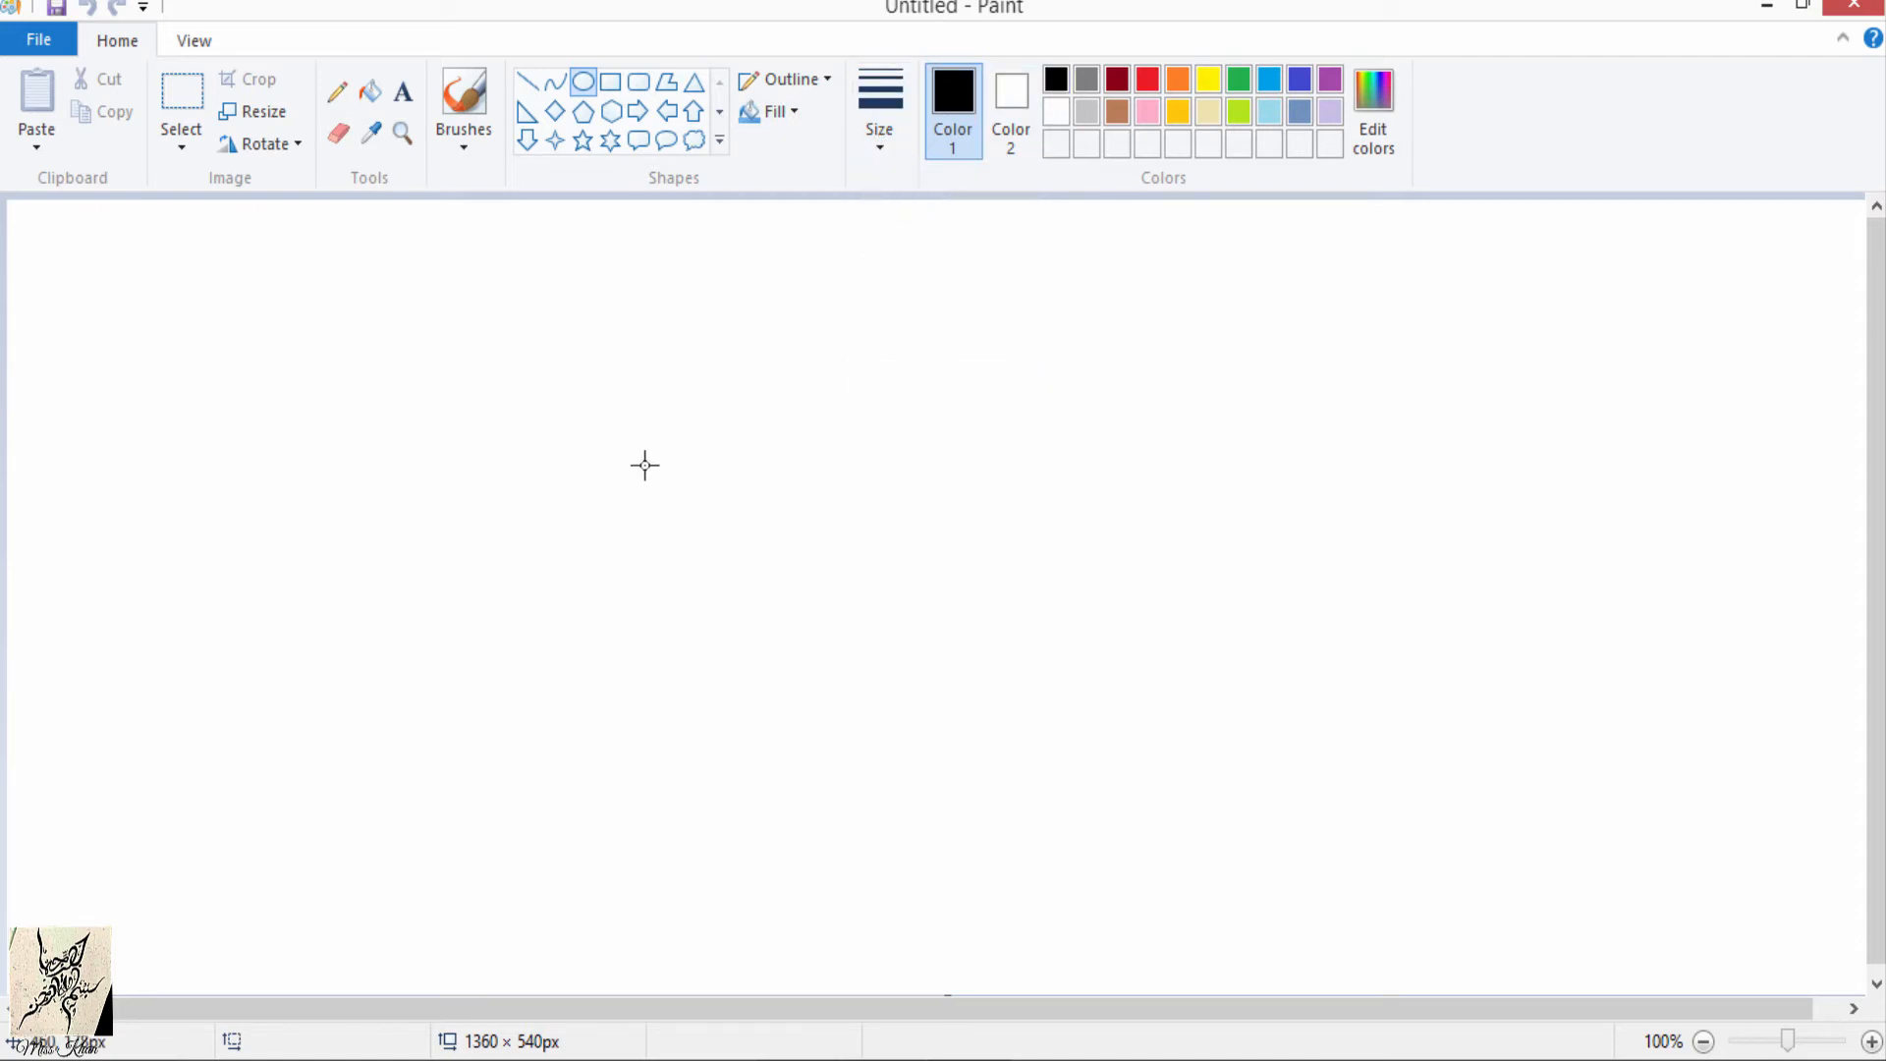
pyautogui.moveTo(644, 484); pyautogui.dragTo(808, 661)
pyautogui.click(625, 333)
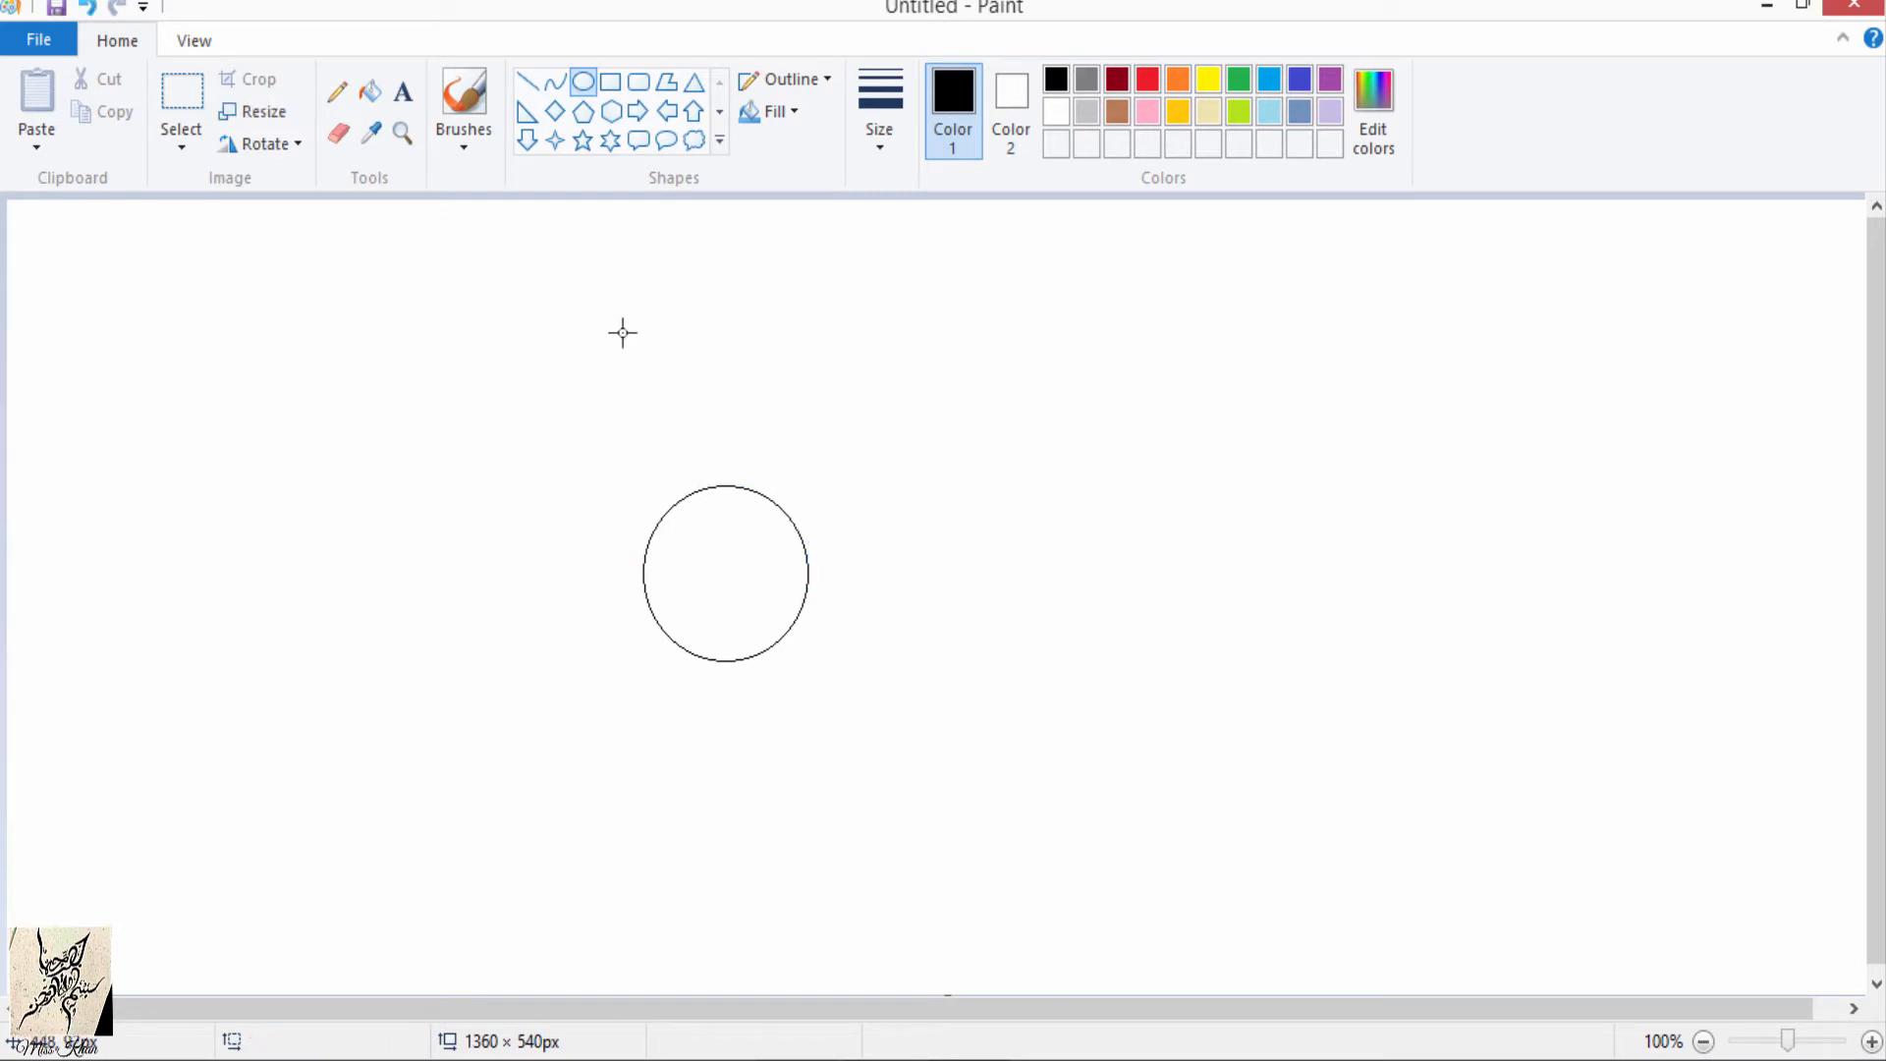
# Step: Mix a slightly darker custom shade of red and fill the circle with it
pyautogui.click(365, 95)
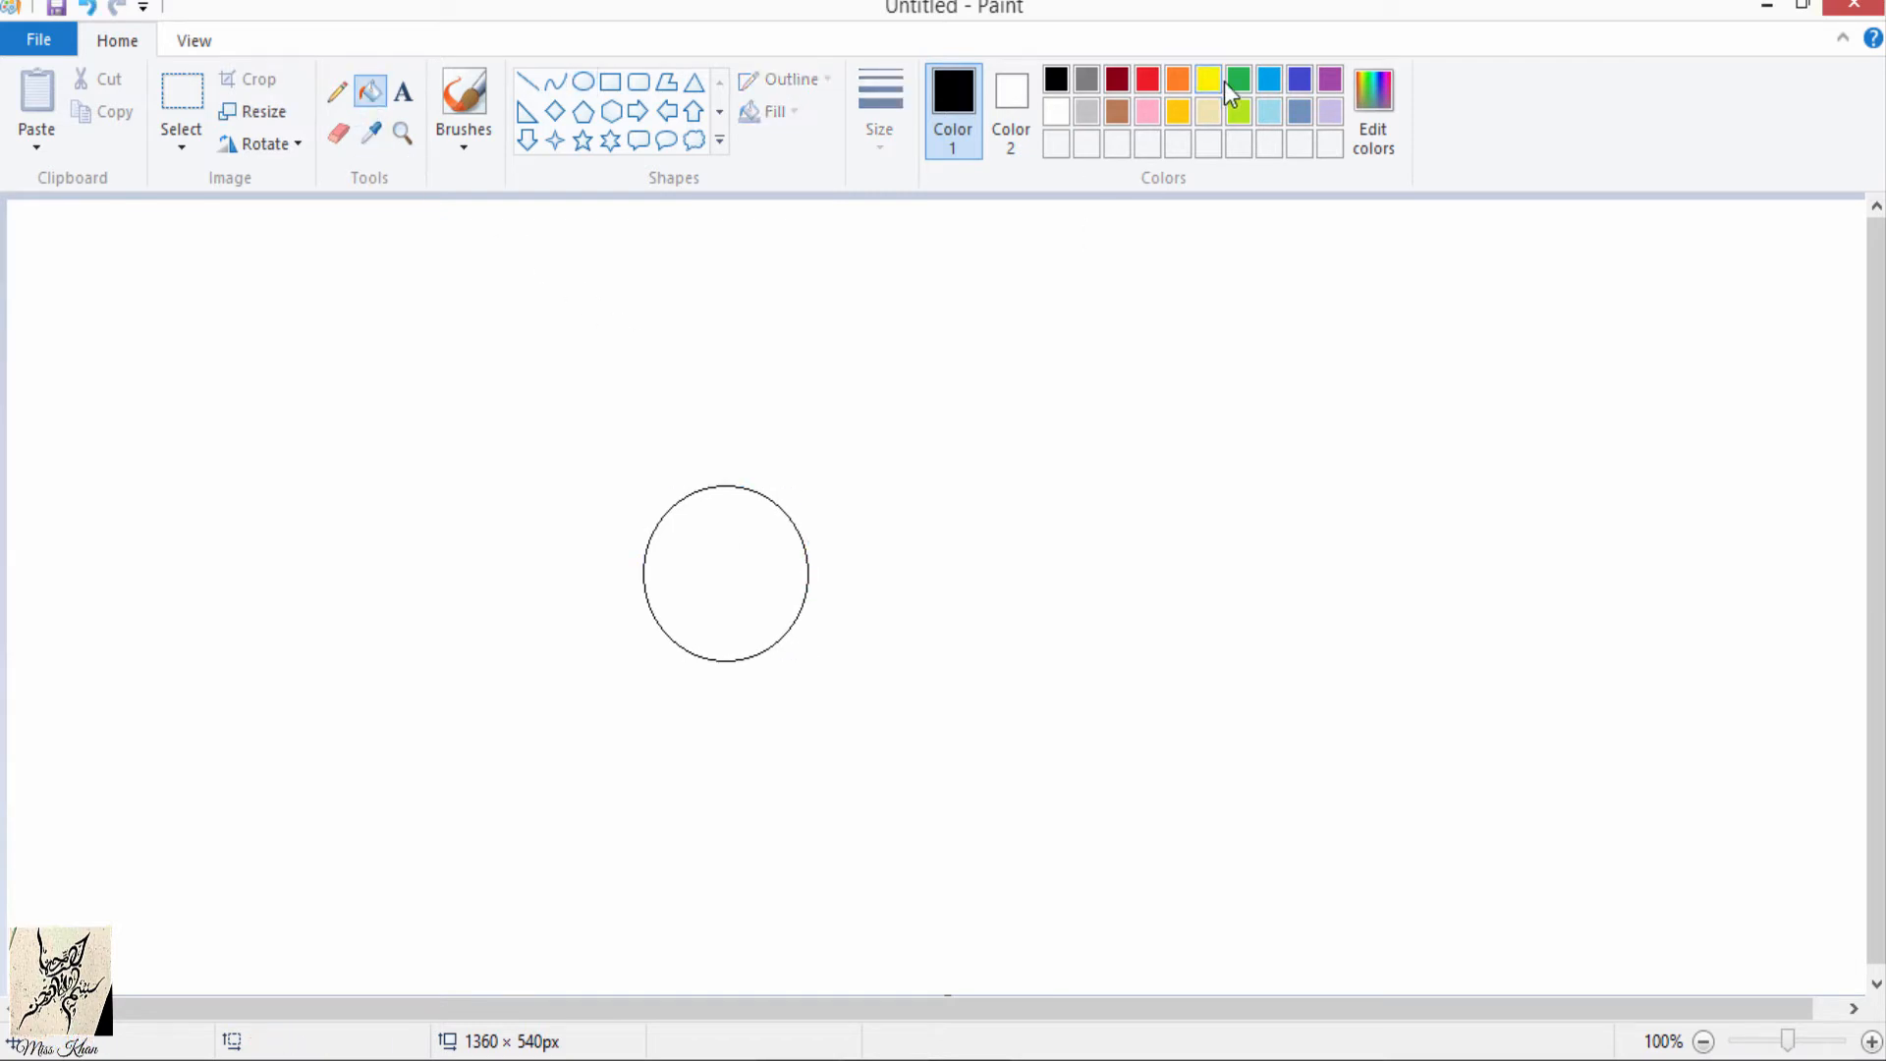
pyautogui.click(1151, 86)
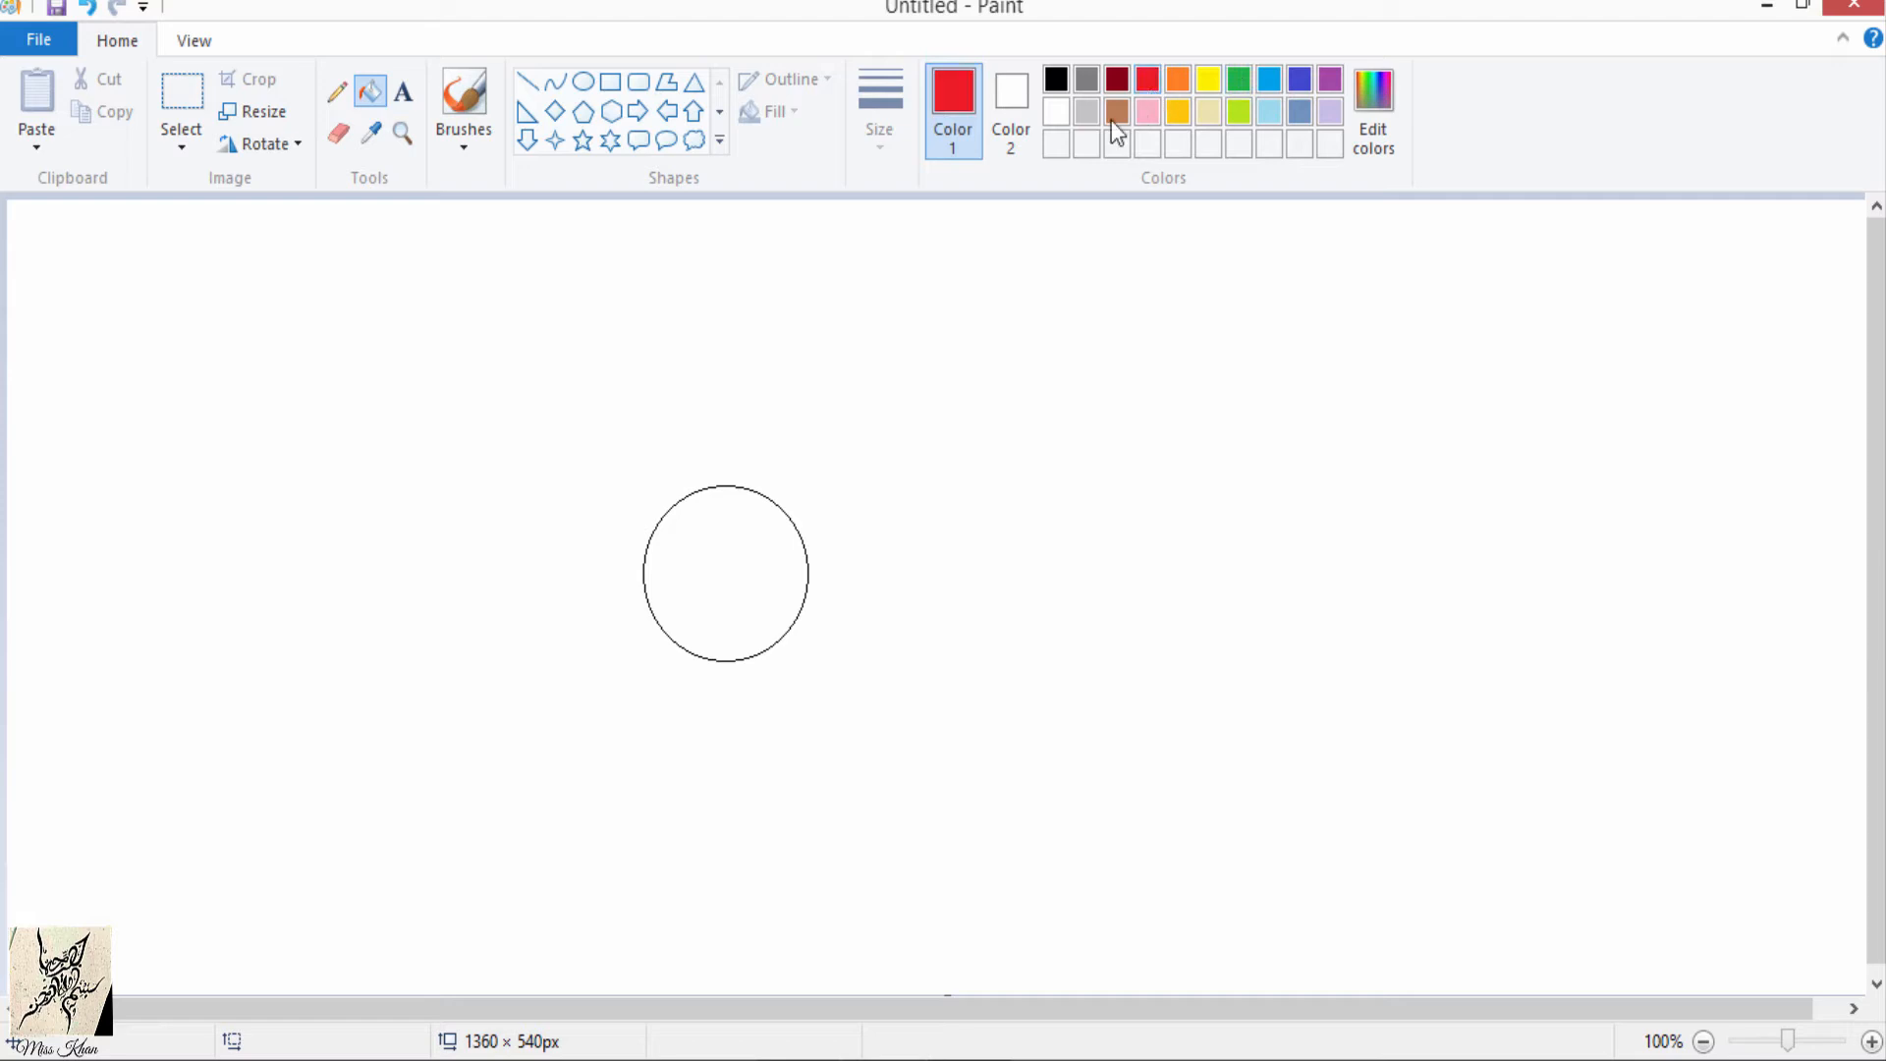
pyautogui.click(1381, 156)
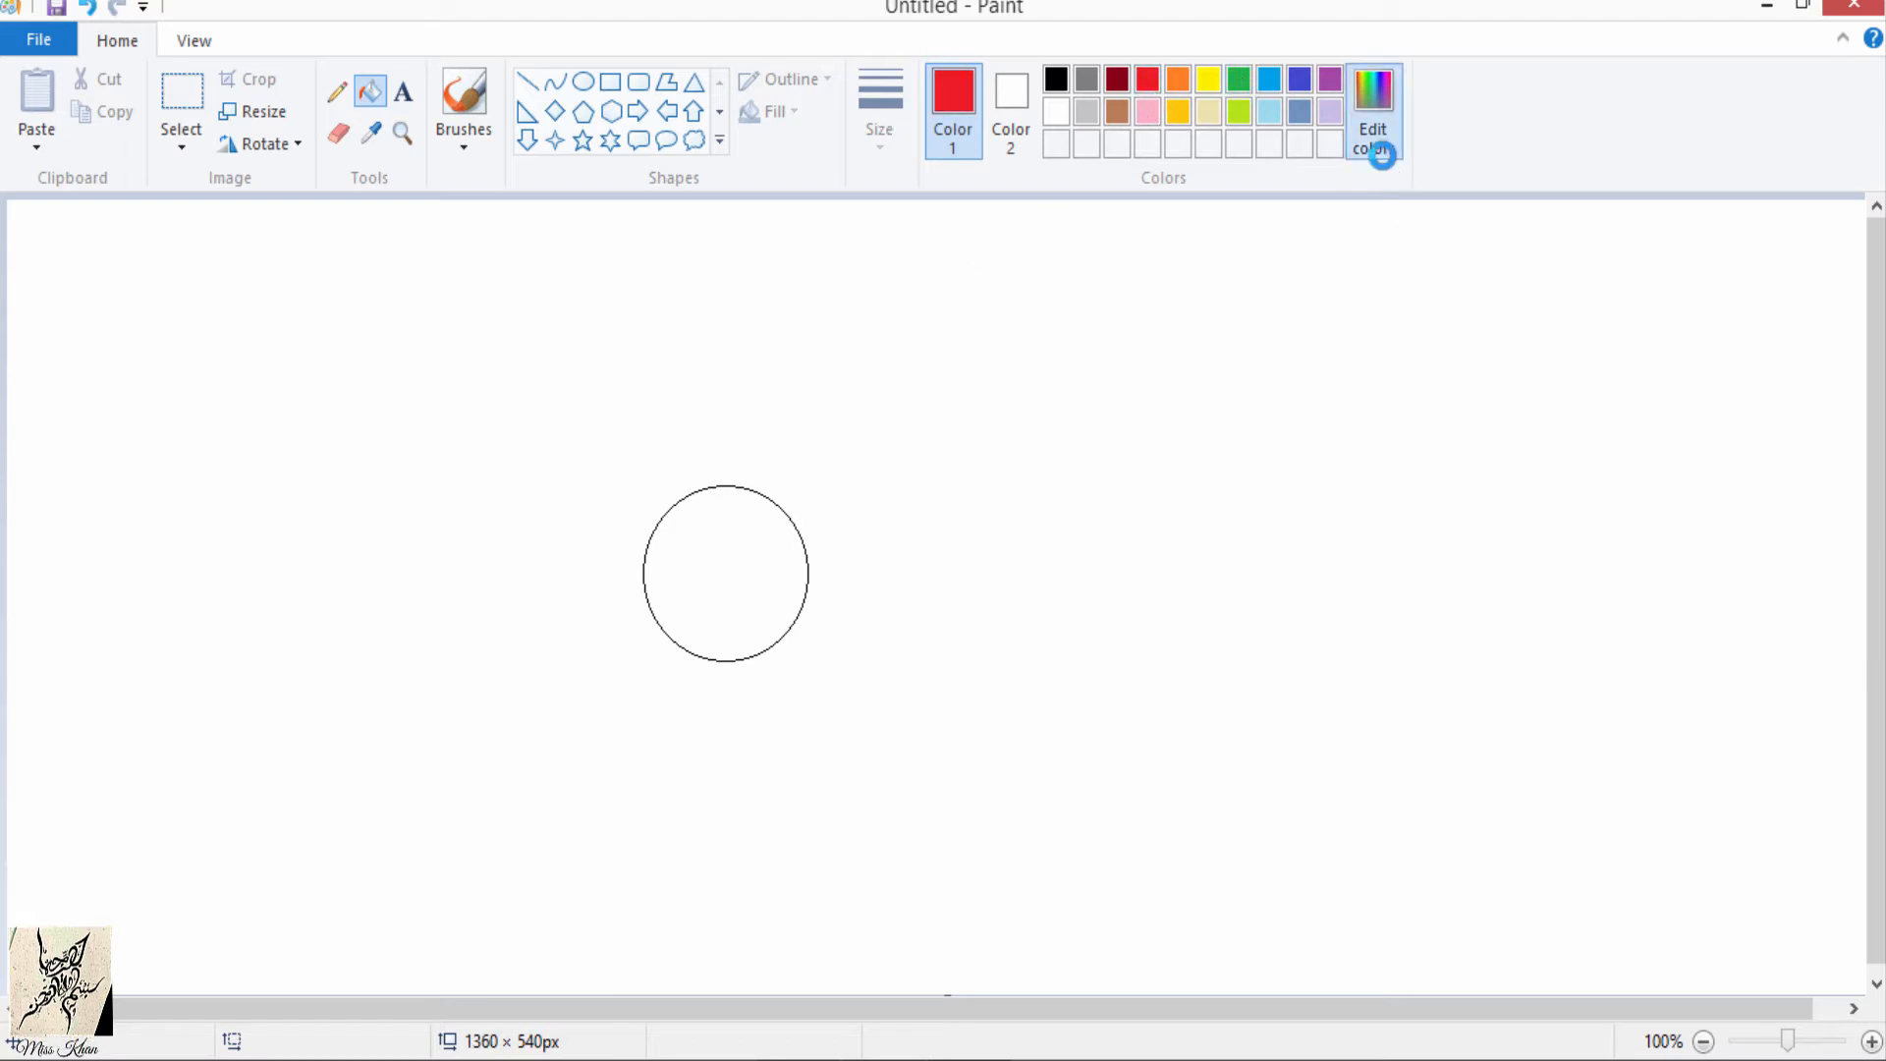
pyautogui.click(1229, 497)
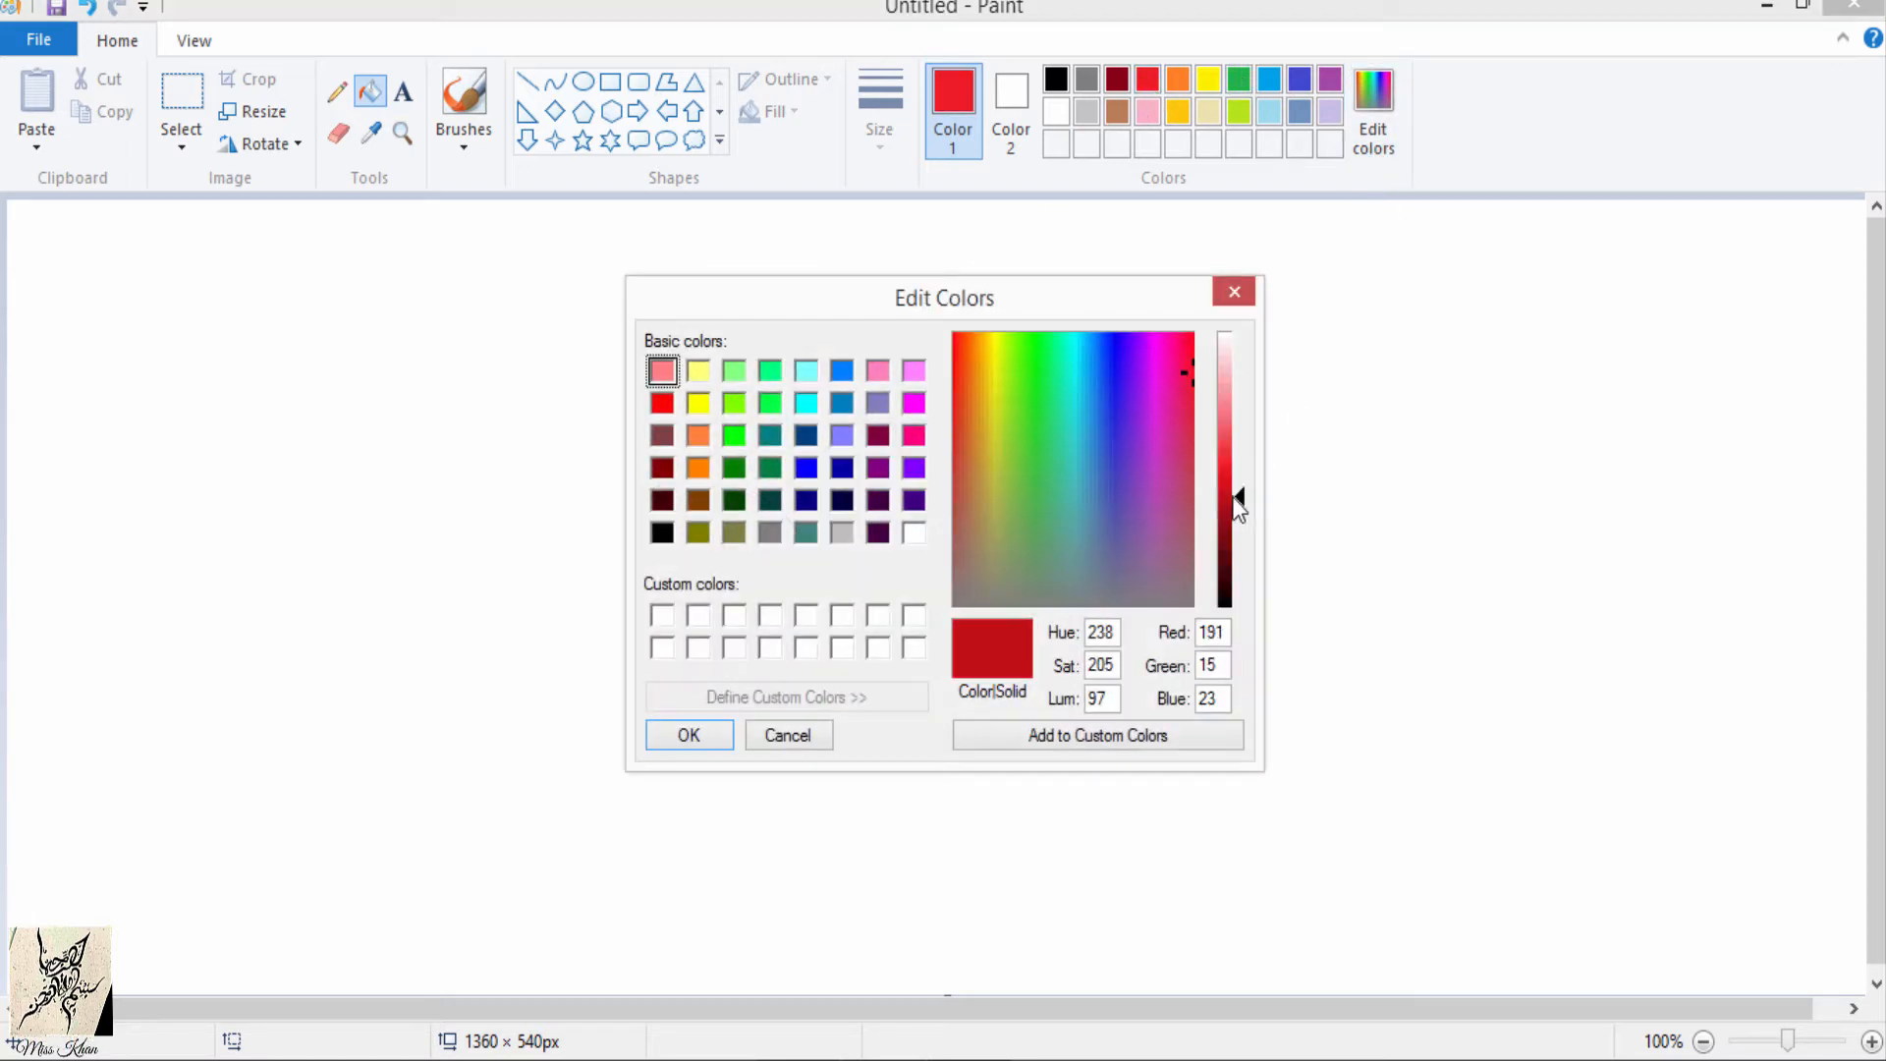
pyautogui.click(1228, 489)
pyautogui.click(708, 735)
pyautogui.click(722, 637)
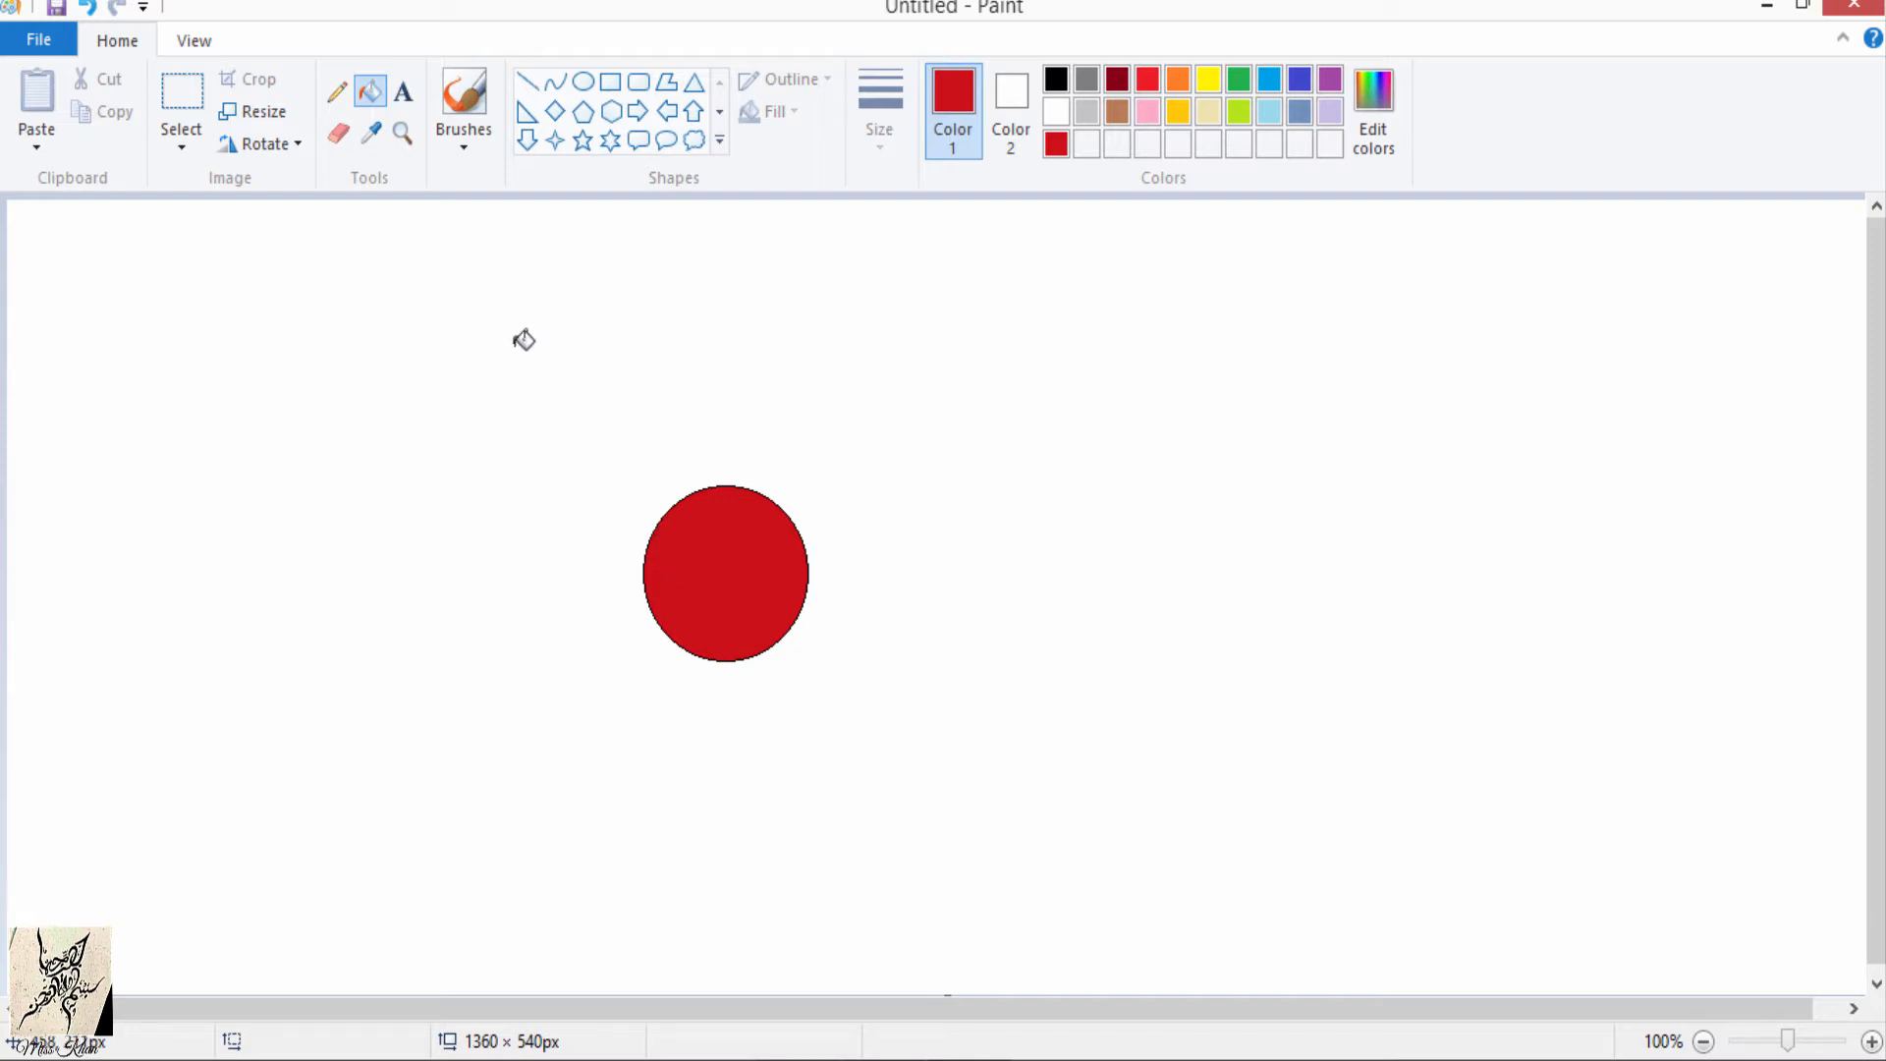
# Step: Duplicate the red circle with a rectangular selection and move the copy to the right side of the original
pyautogui.click(179, 103)
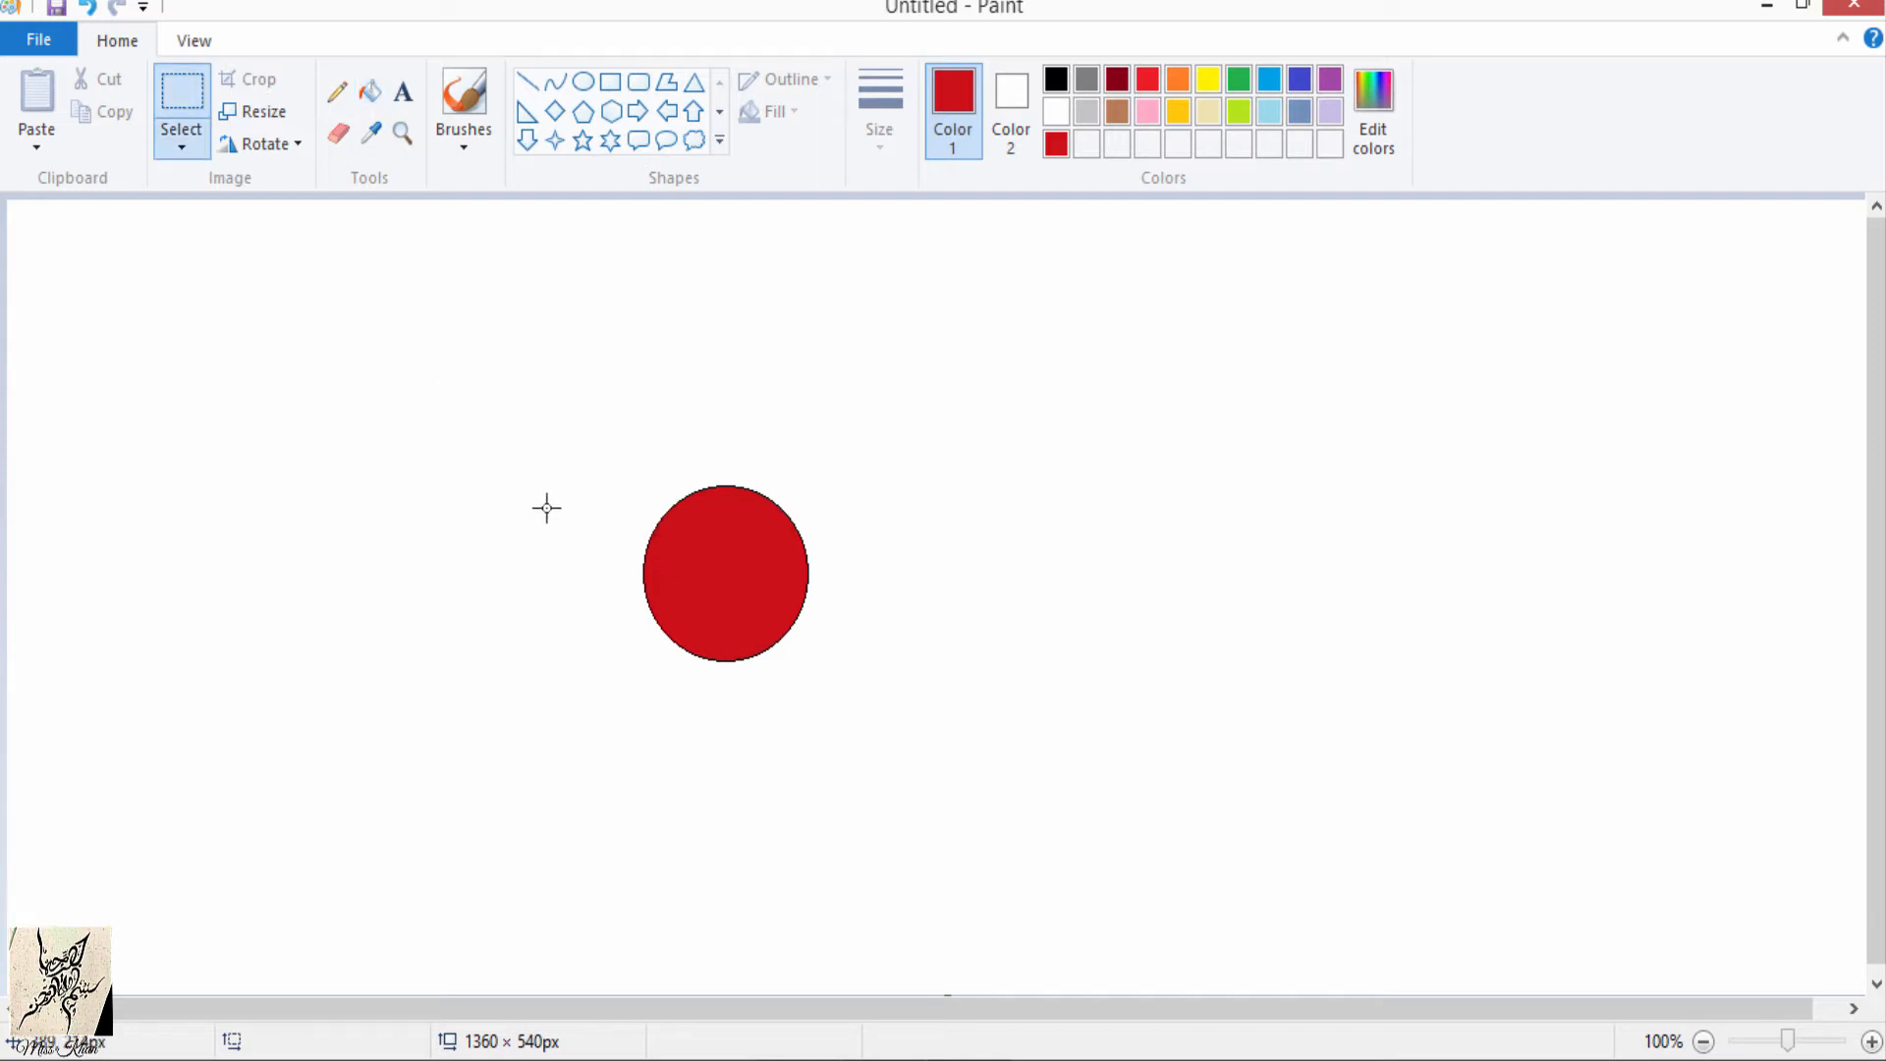
pyautogui.moveTo(620, 362); pyautogui.dragTo(857, 786)
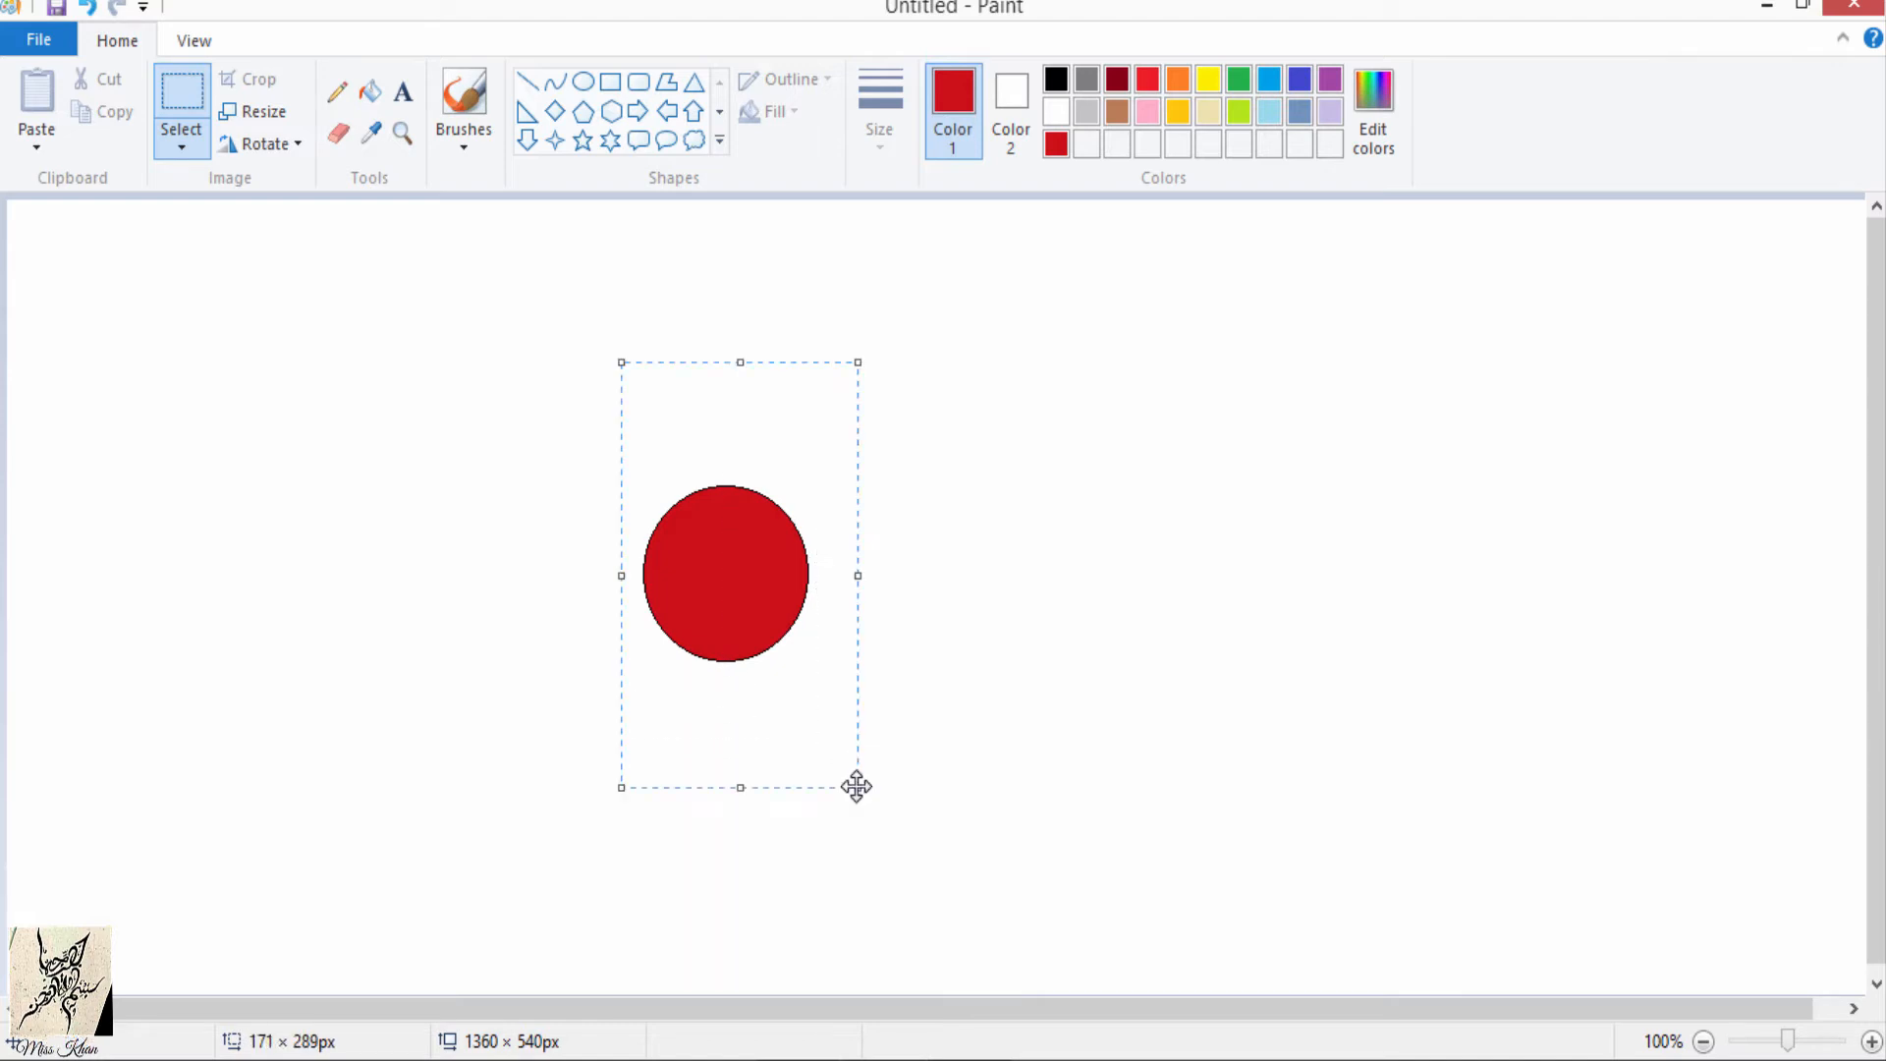
pyautogui.rightClick(772, 593)
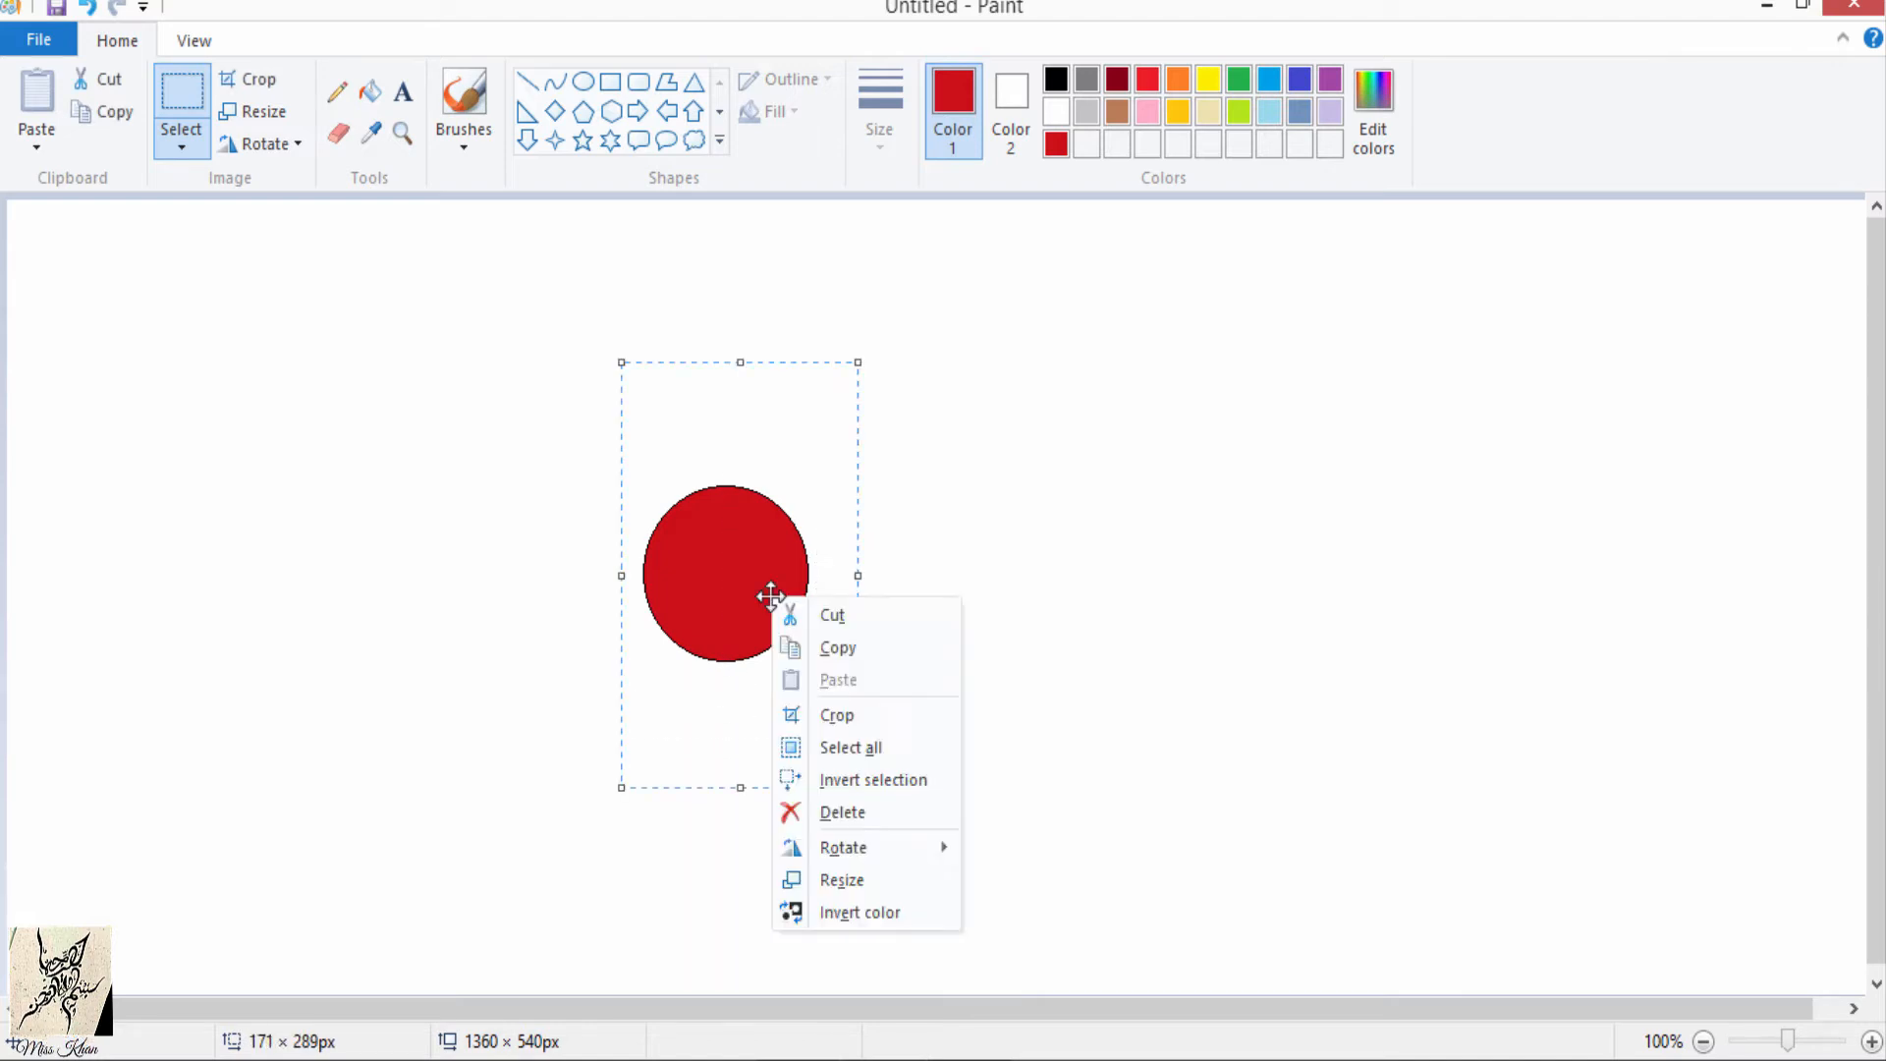
pyautogui.click(847, 647)
pyautogui.rightClick(846, 646)
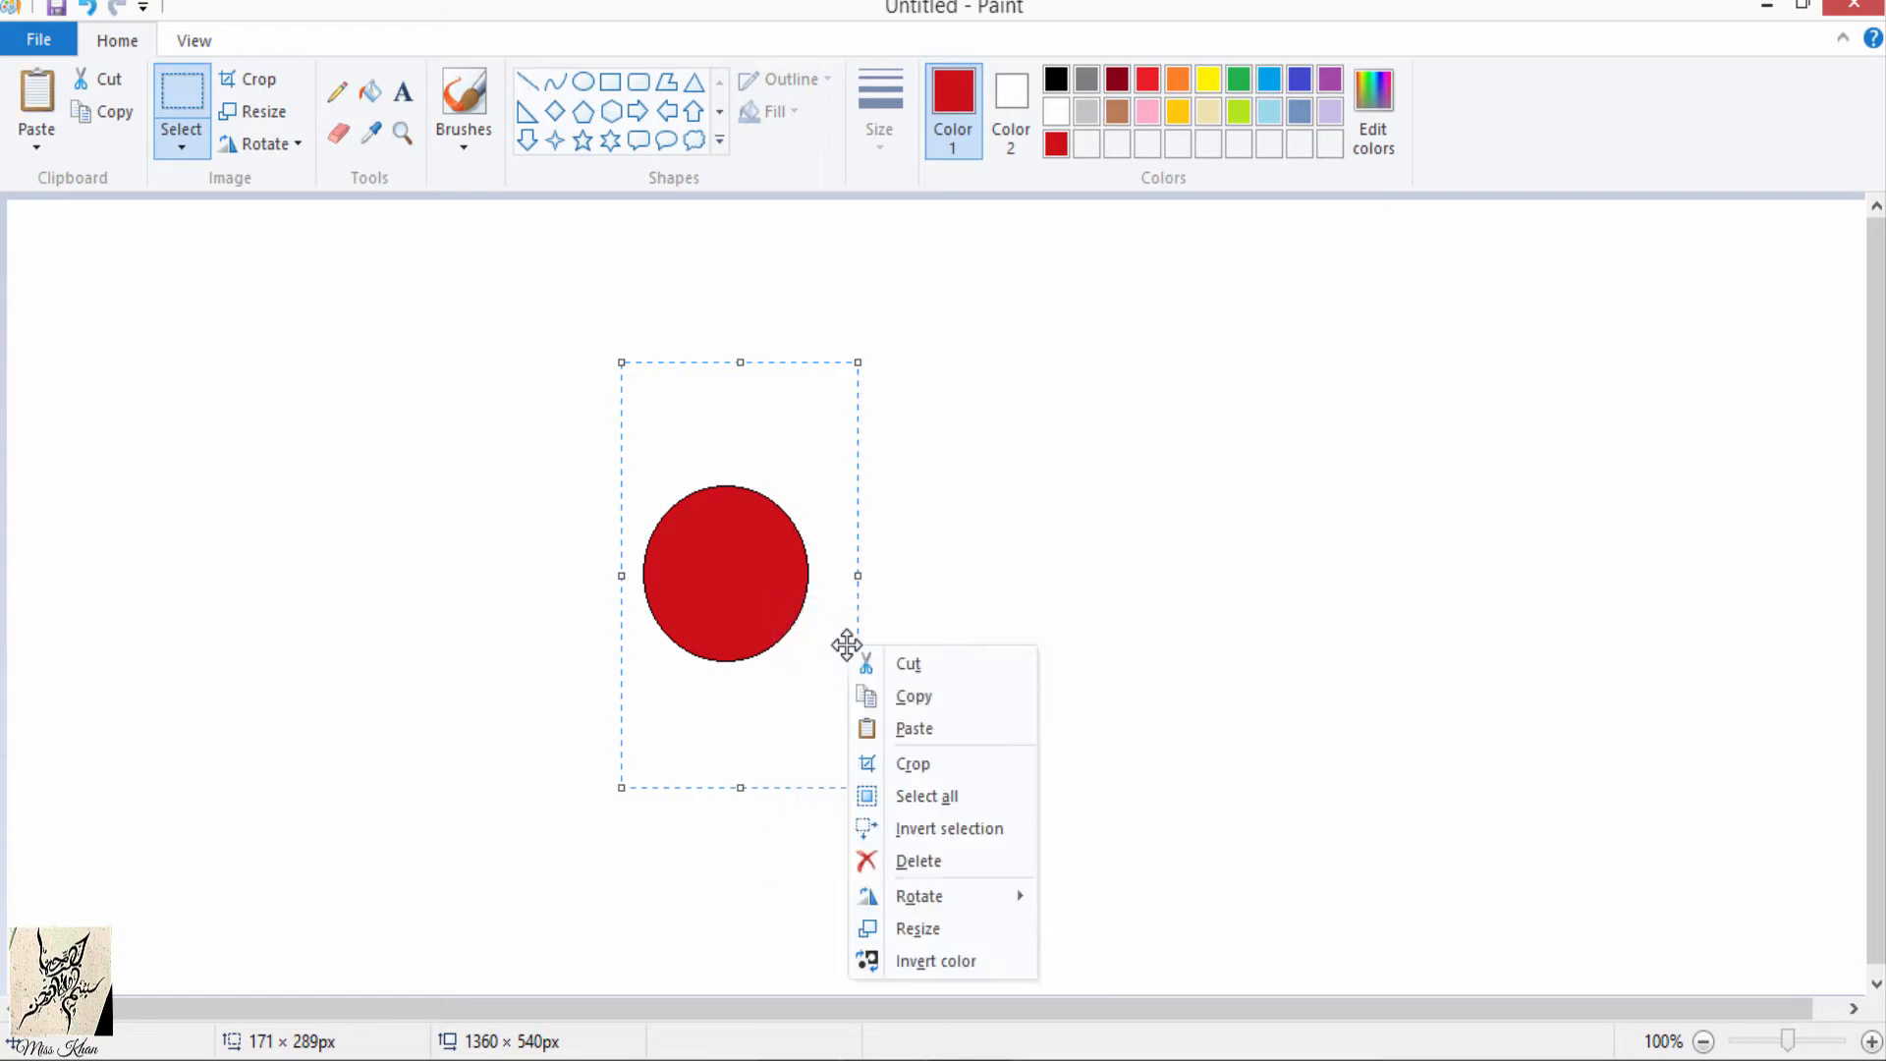
pyautogui.click(902, 729)
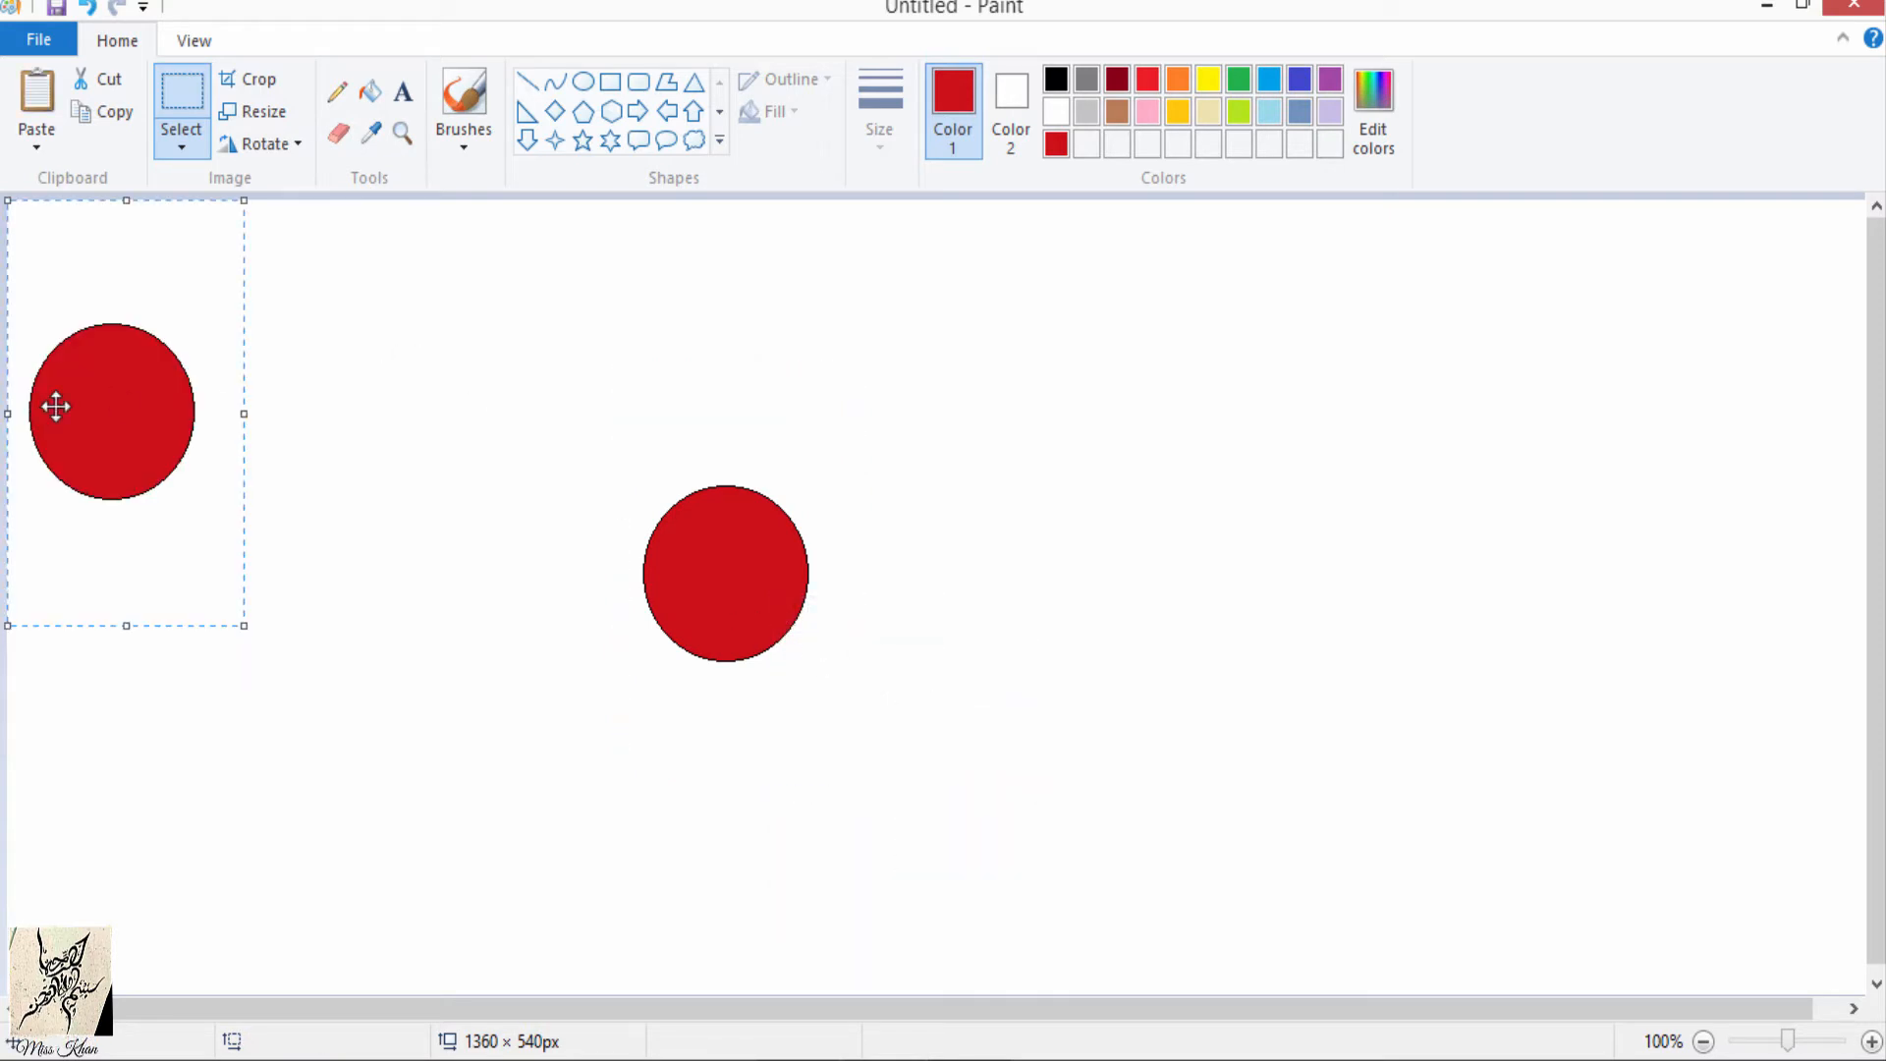
pyautogui.moveTo(134, 399)
pyautogui.mouseDown()
pyautogui.moveTo(413, 535)
pyautogui.moveTo(606, 585)
pyautogui.moveTo(769, 590)
pyautogui.moveTo(894, 563)
pyautogui.mouseUp()
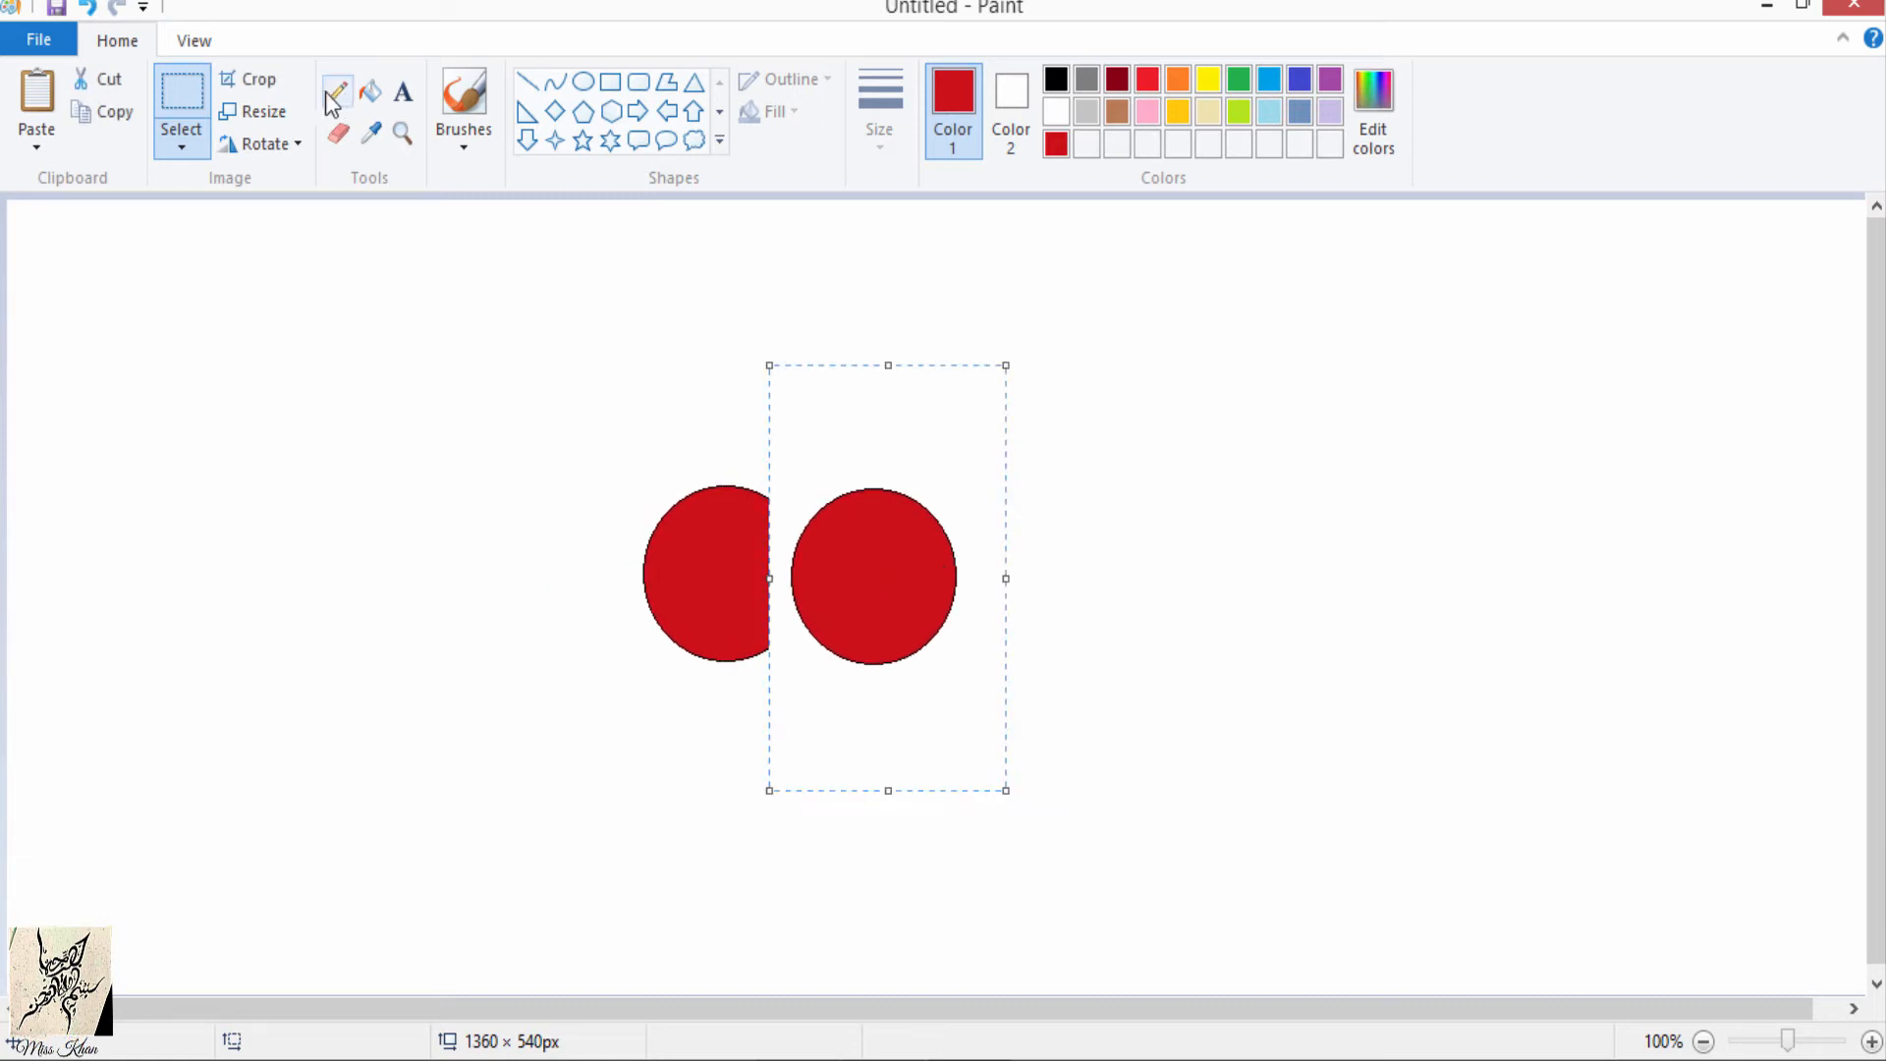
# Step: Make the selection transparent and shift the copied circle down and left so it overlaps the original
pyautogui.click(183, 143)
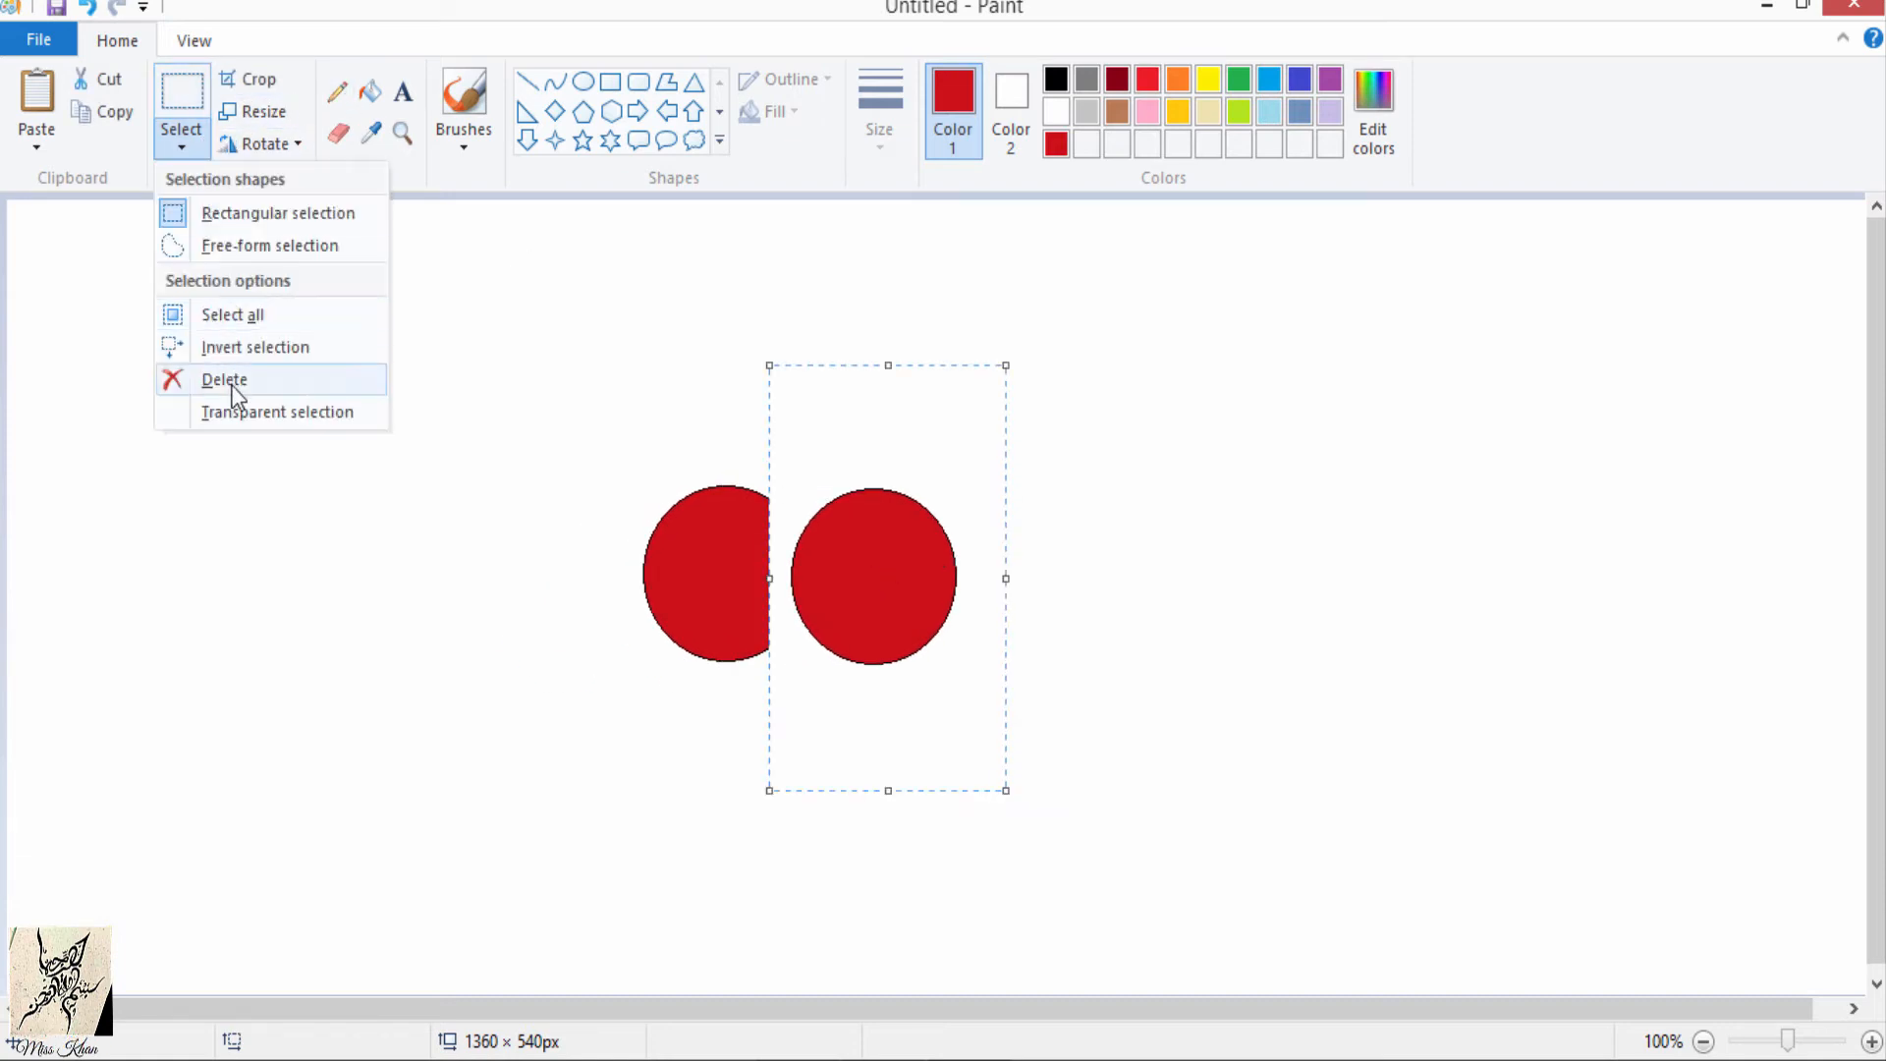
pyautogui.click(236, 417)
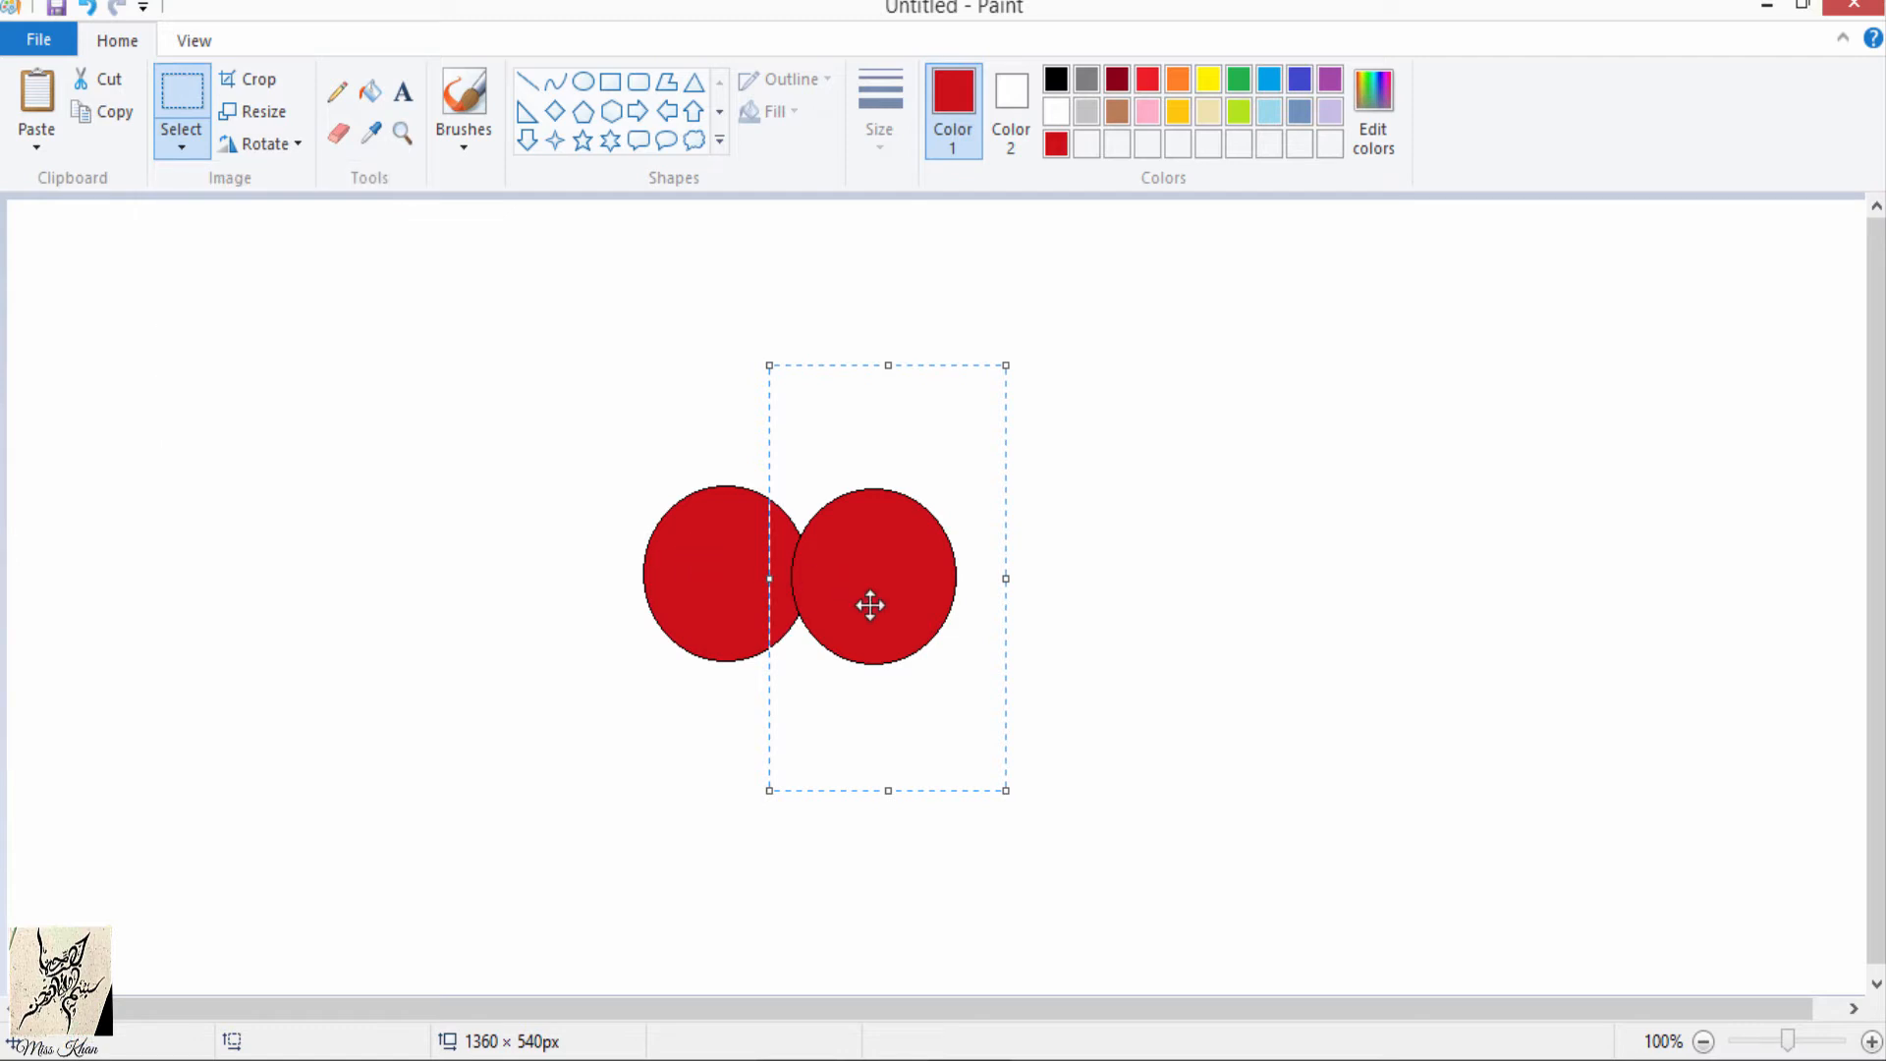
pyautogui.moveTo(864, 600); pyautogui.dragTo(834, 631)
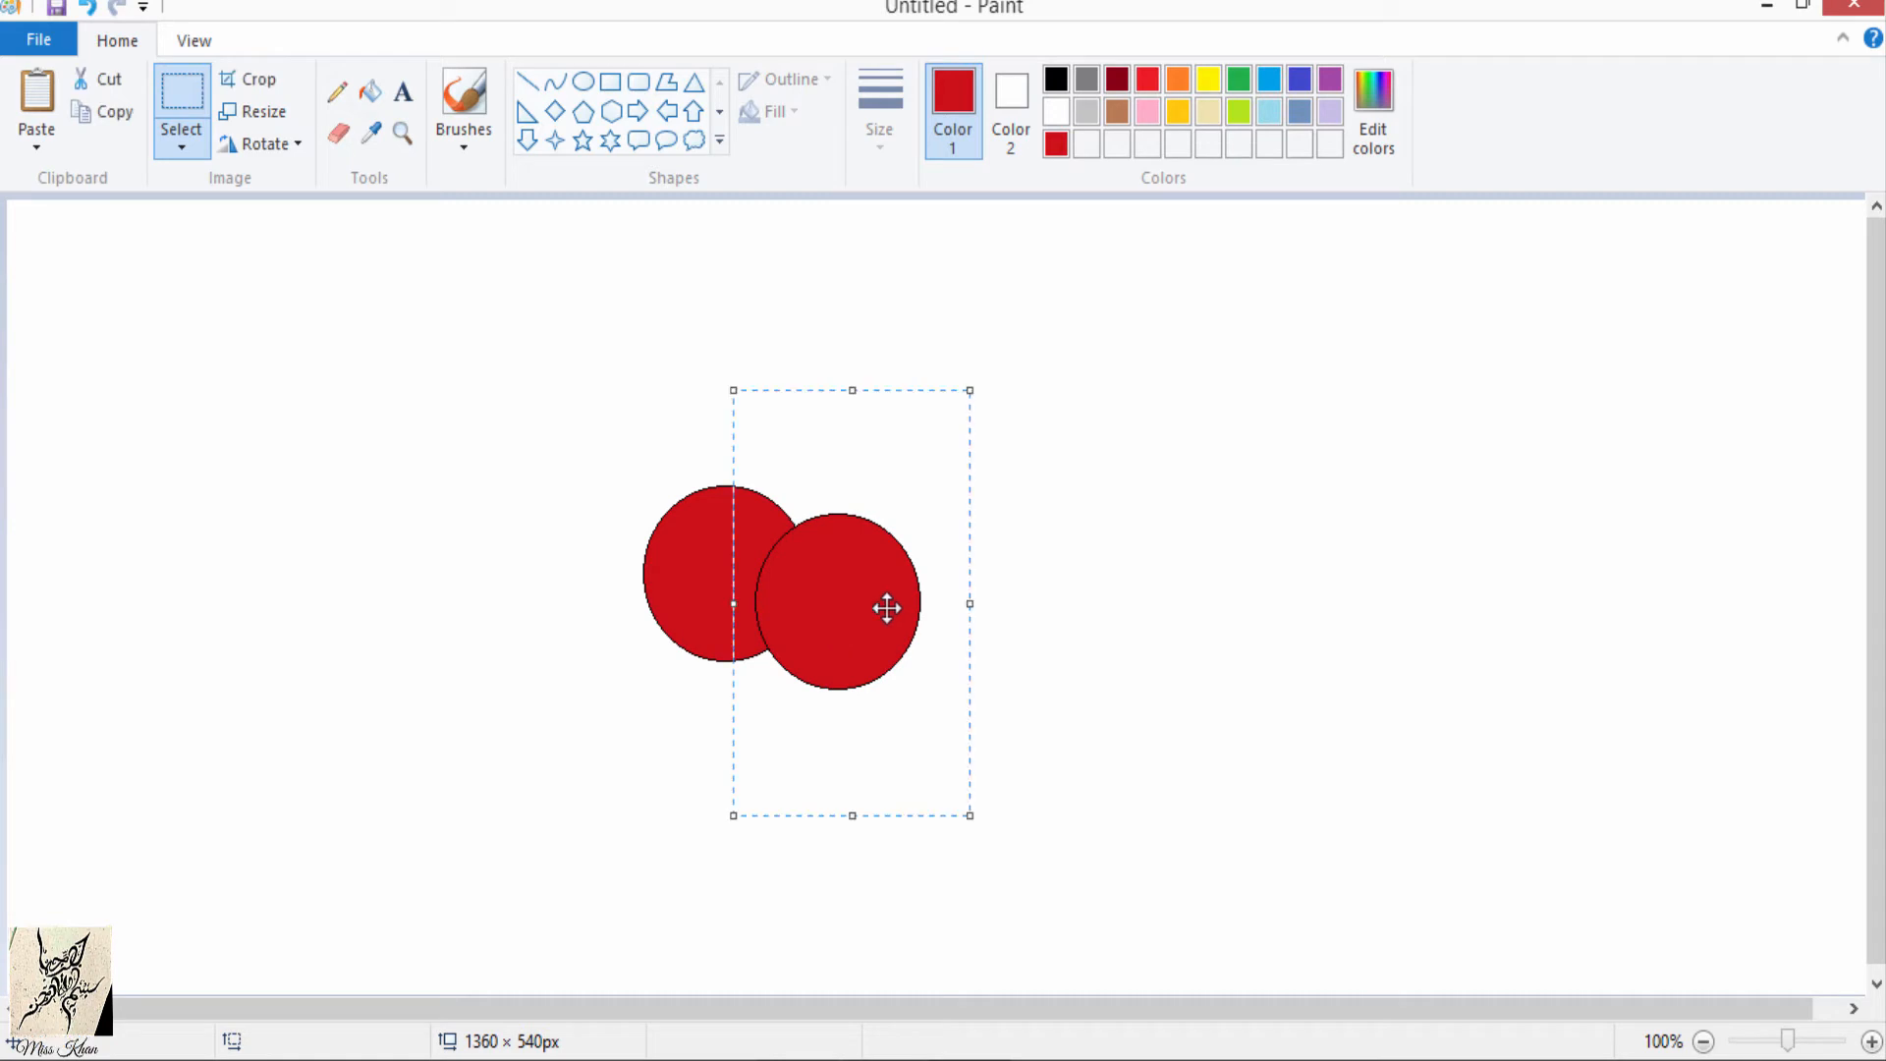
pyautogui.click(1368, 564)
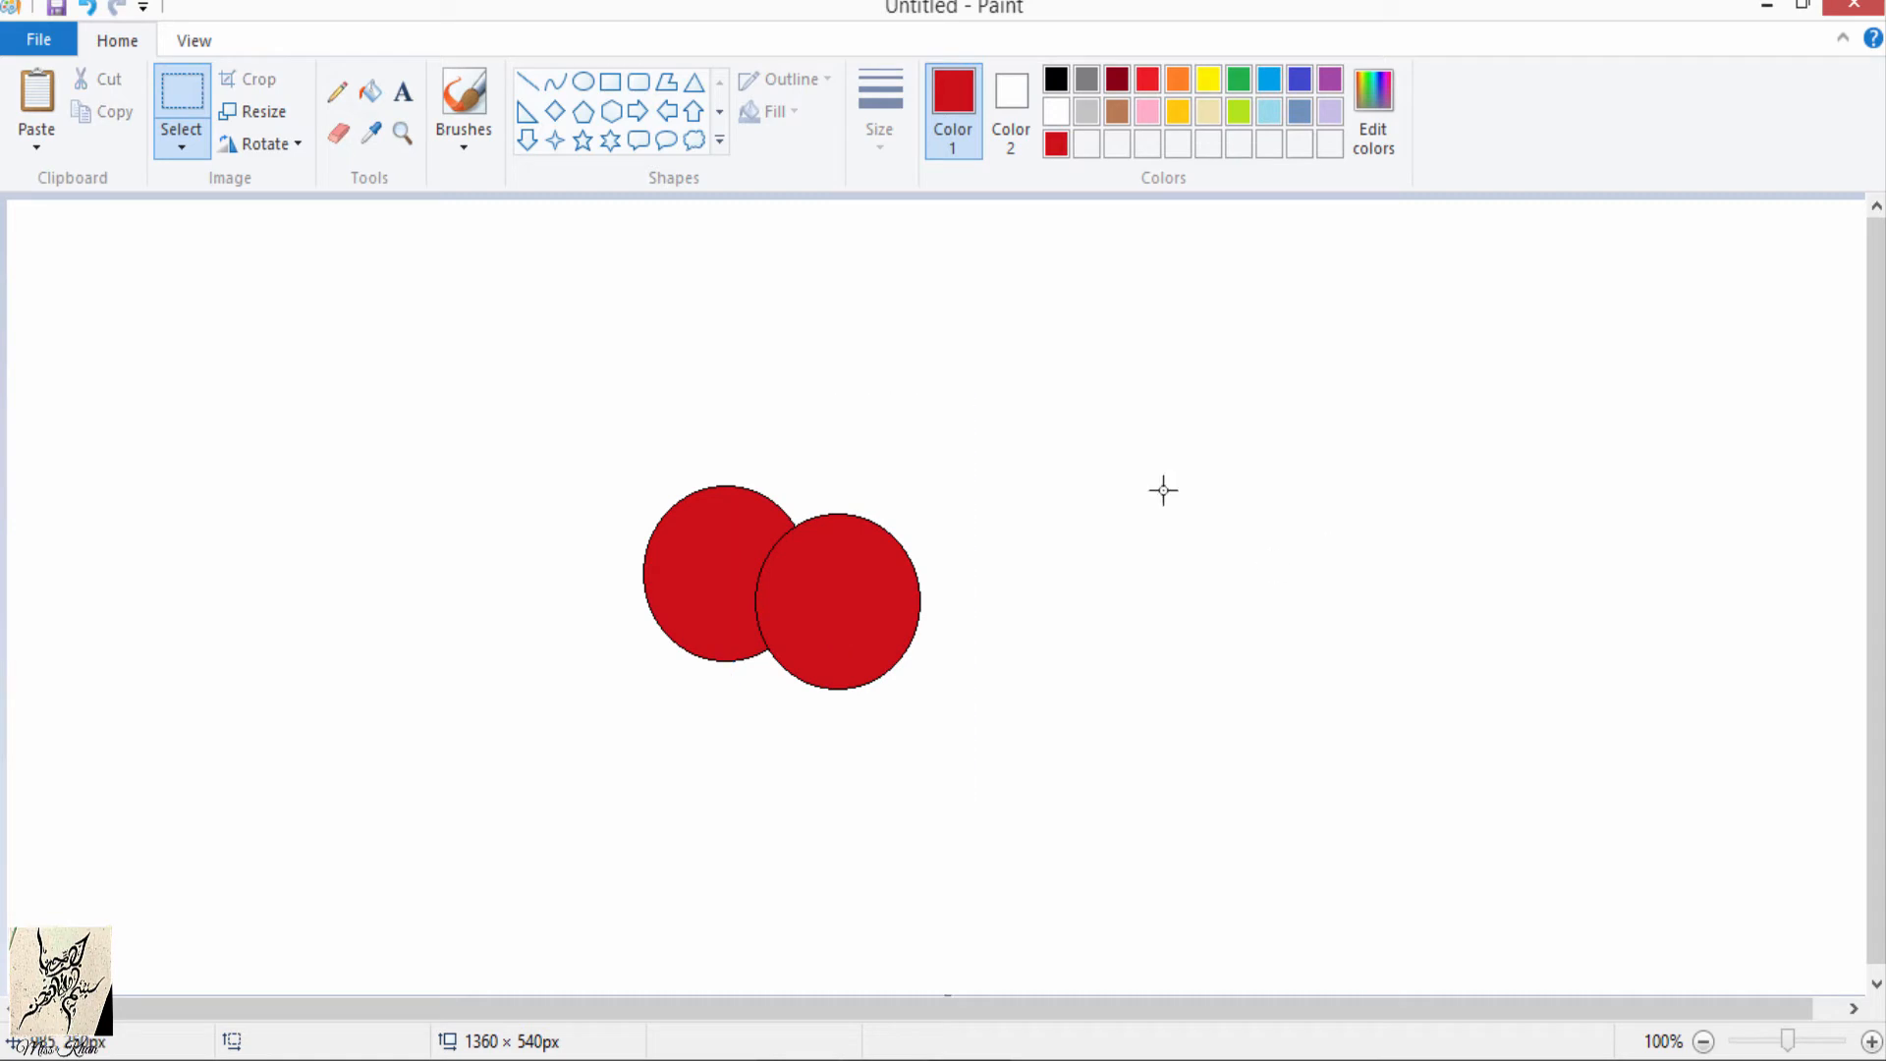
# Step: Draw a short black downward-sagging curve near the top of each red circle with the Curve tool
pyautogui.click(553, 84)
pyautogui.click(893, 151)
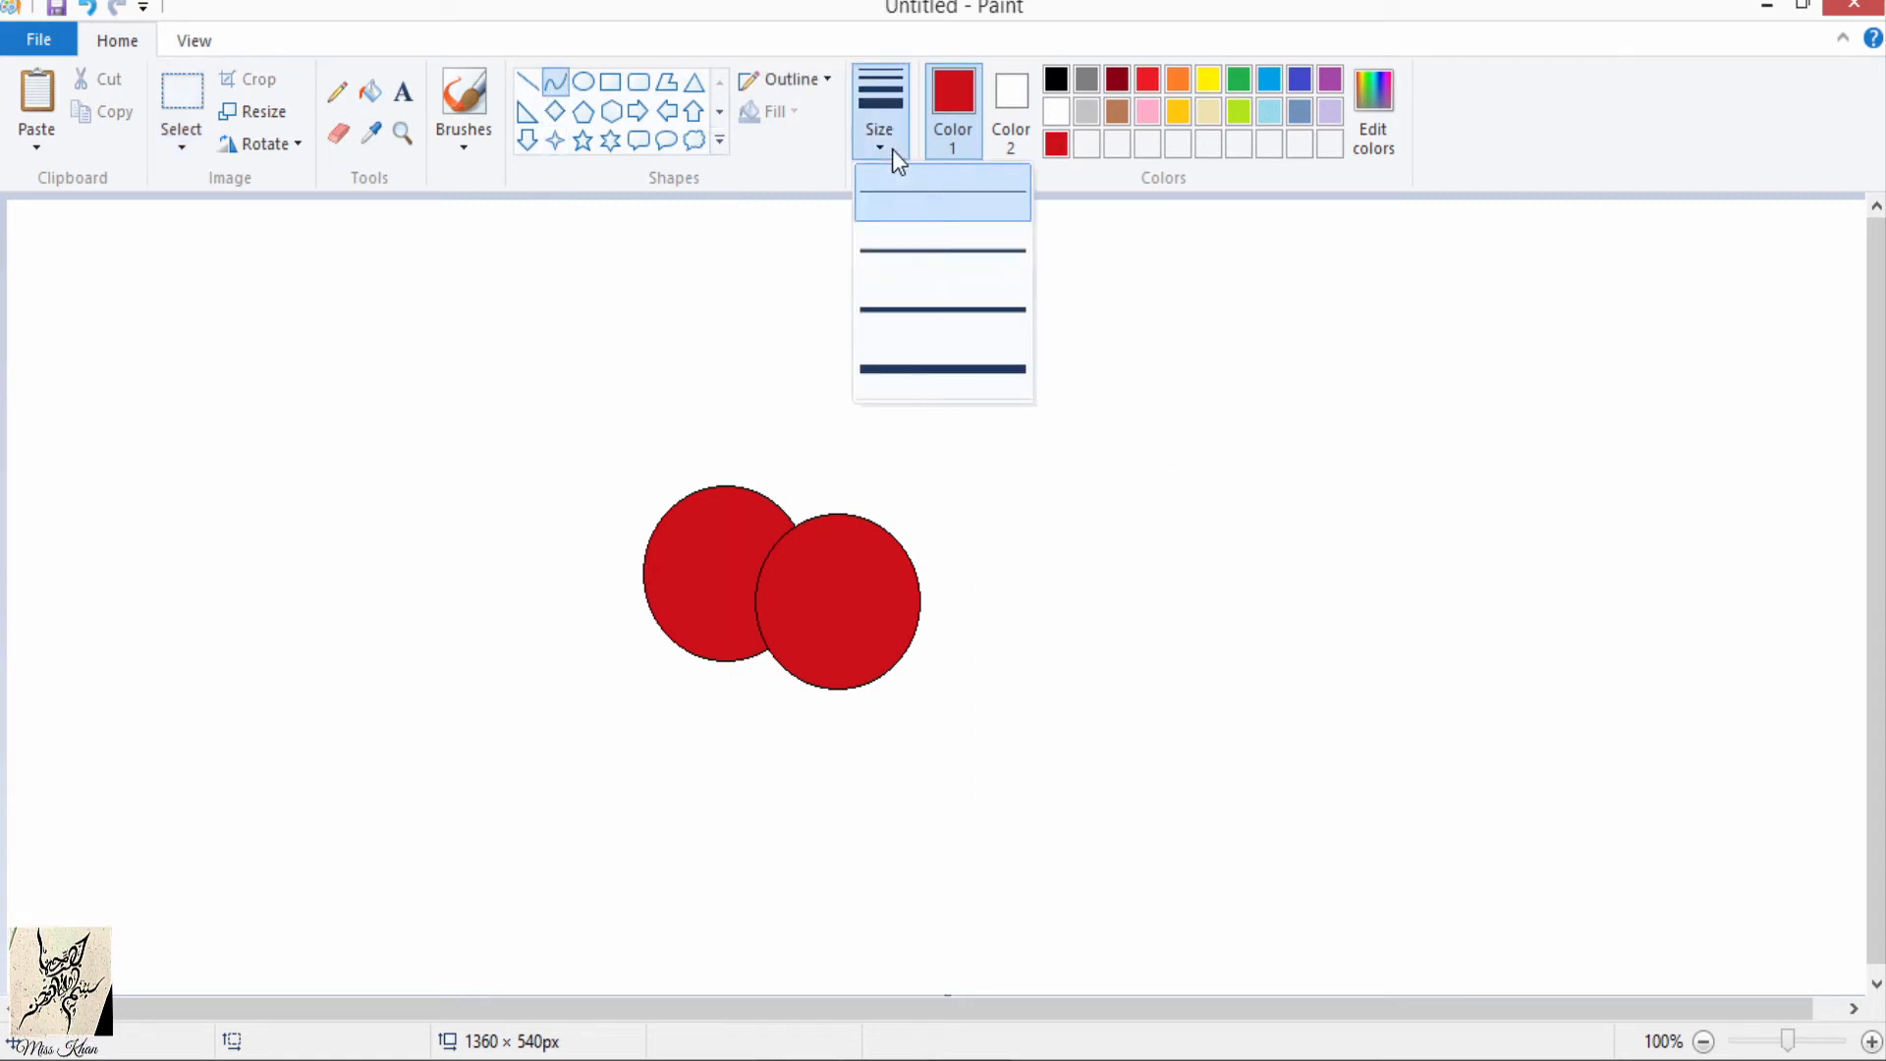
pyautogui.click(1058, 90)
pyautogui.click(1058, 80)
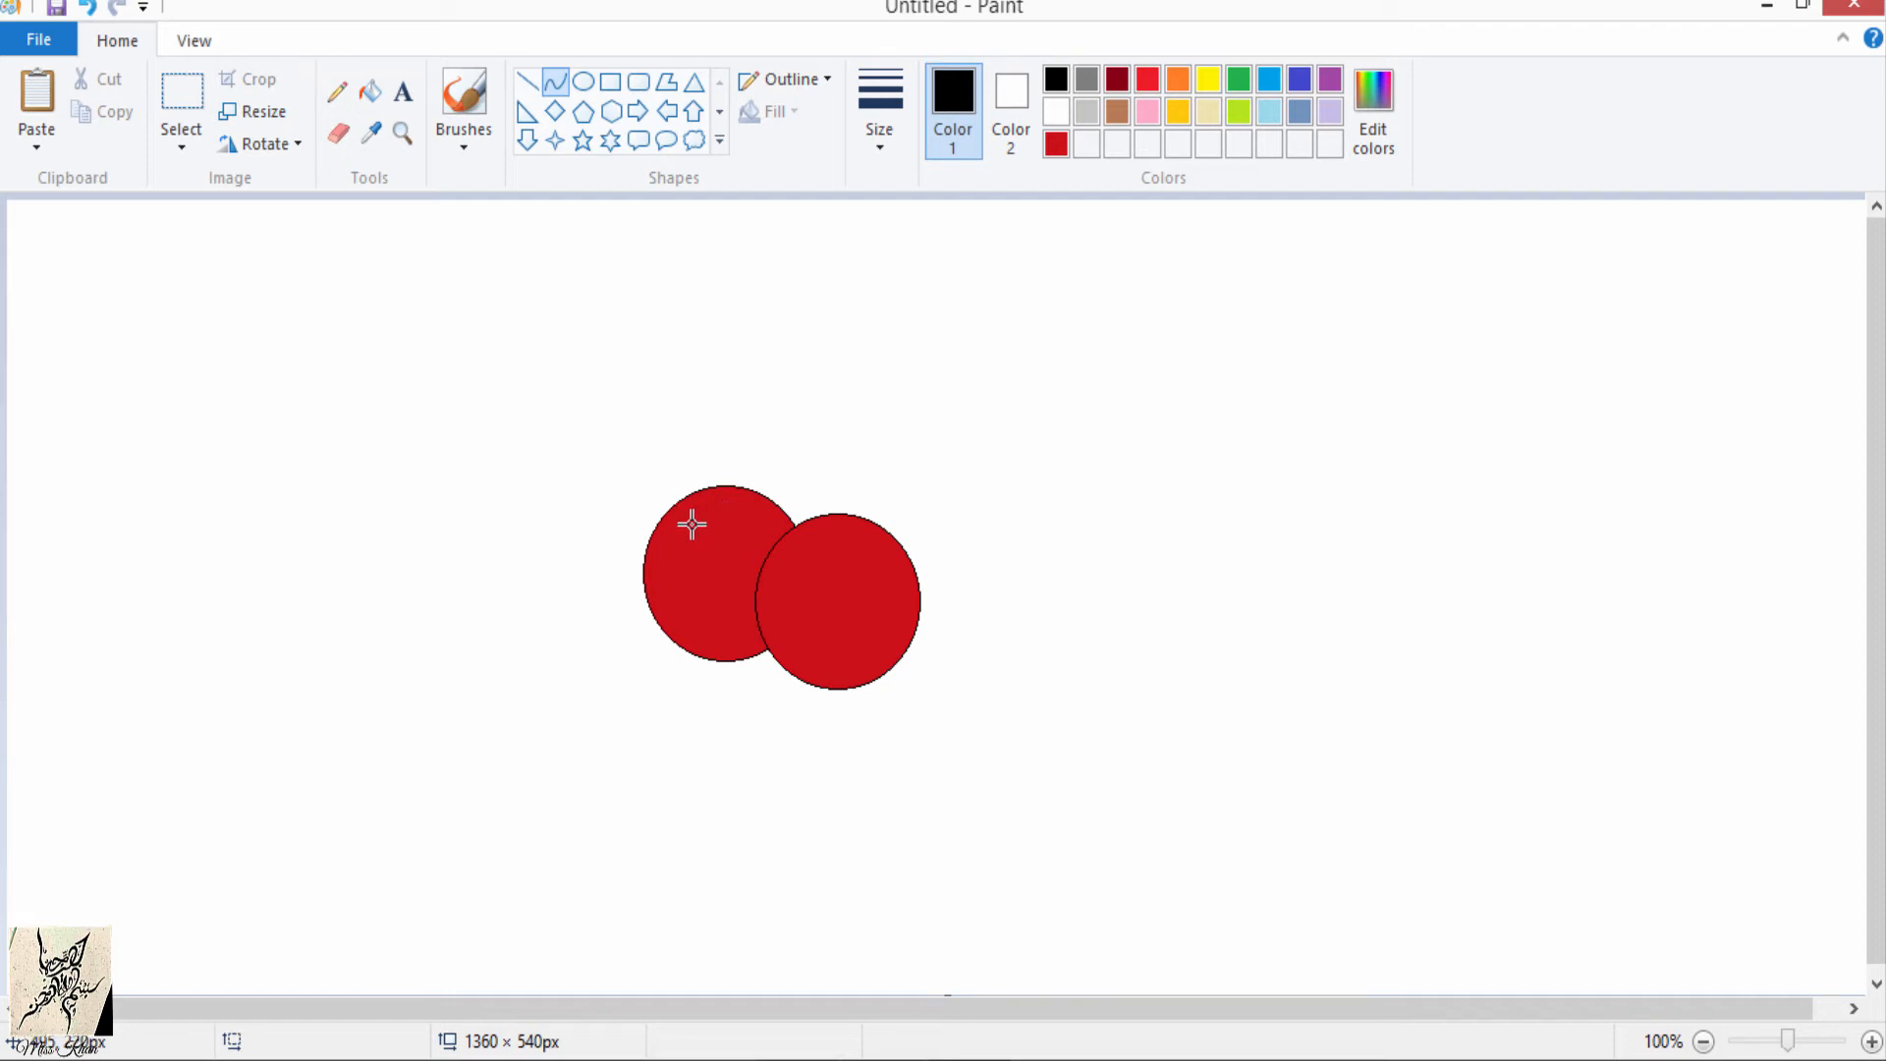
pyautogui.moveTo(693, 524); pyautogui.dragTo(740, 543)
pyautogui.click(806, 521)
pyautogui.moveTo(808, 561); pyautogui.dragTo(874, 564)
pyautogui.click(1026, 439)
# Step: Set Color 1 to the basic dark green (0, 128, 0) and the curve thickness to the second-thinnest size
pyautogui.click(370, 91)
pyautogui.click(1376, 98)
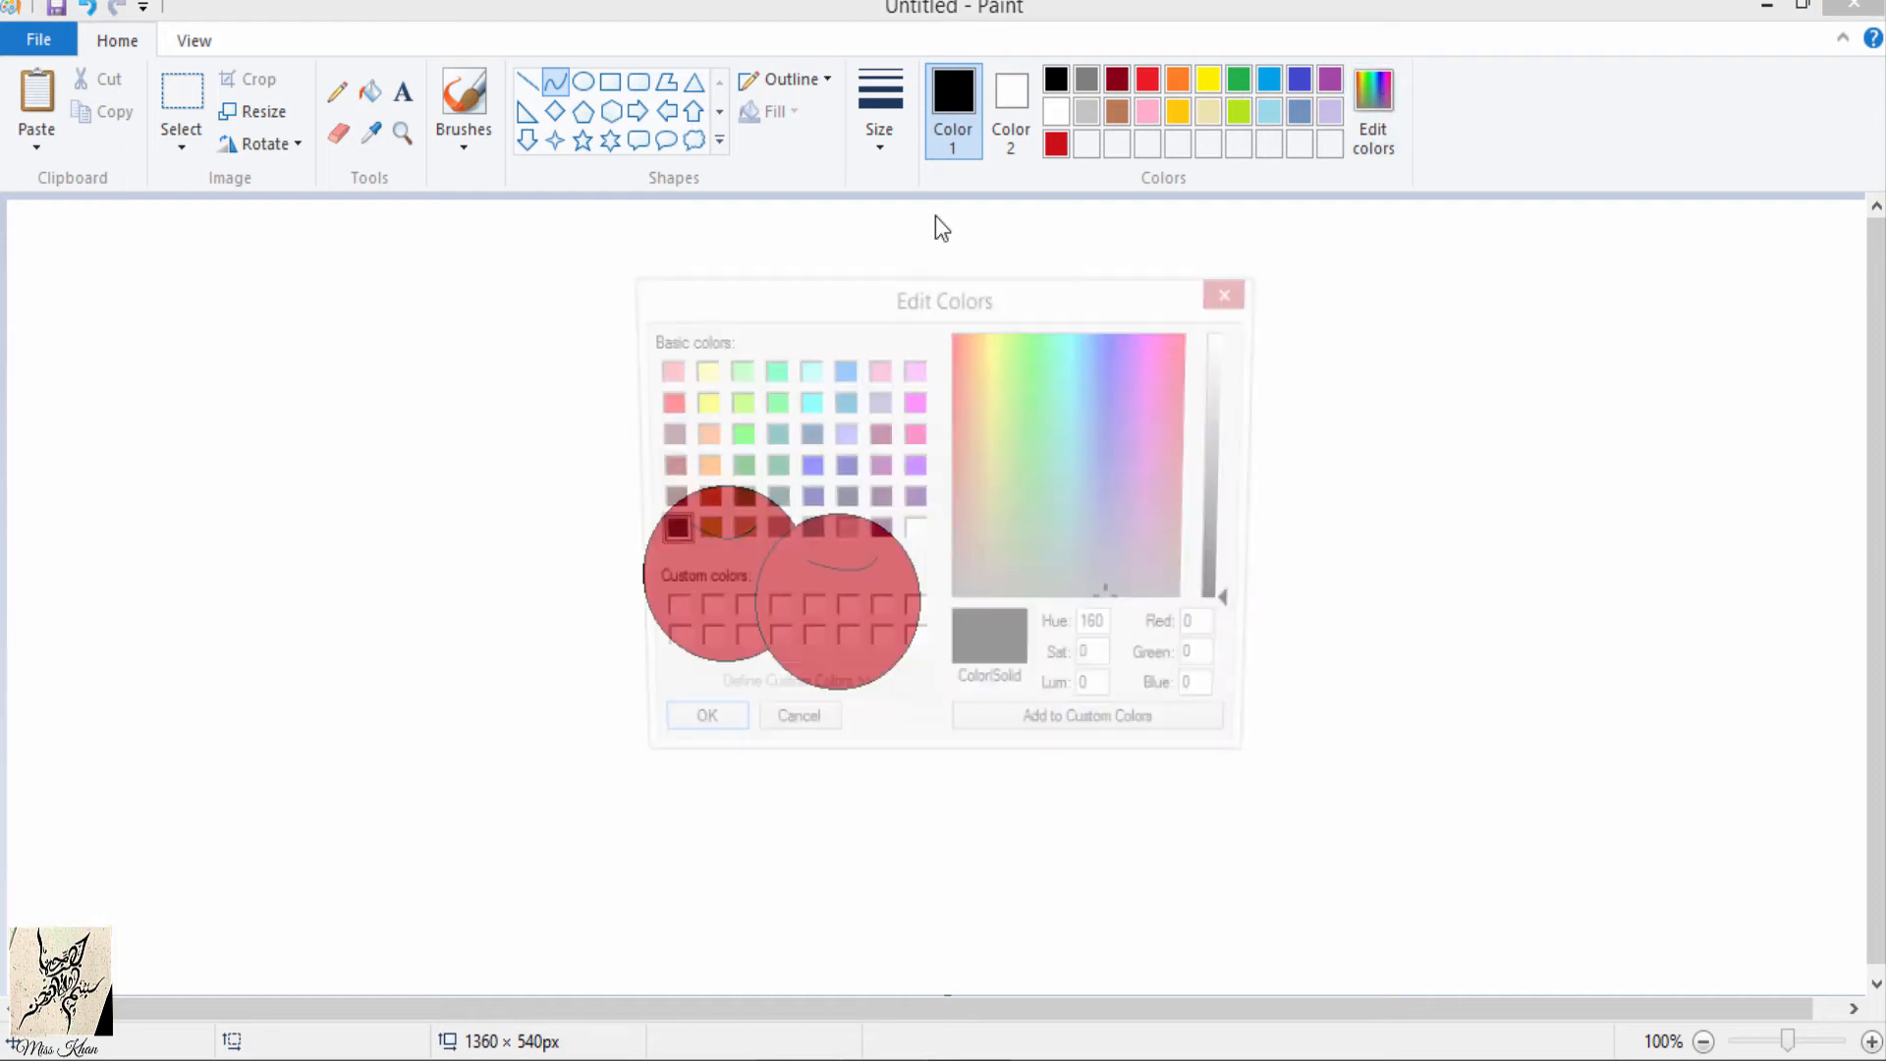
pyautogui.click(734, 465)
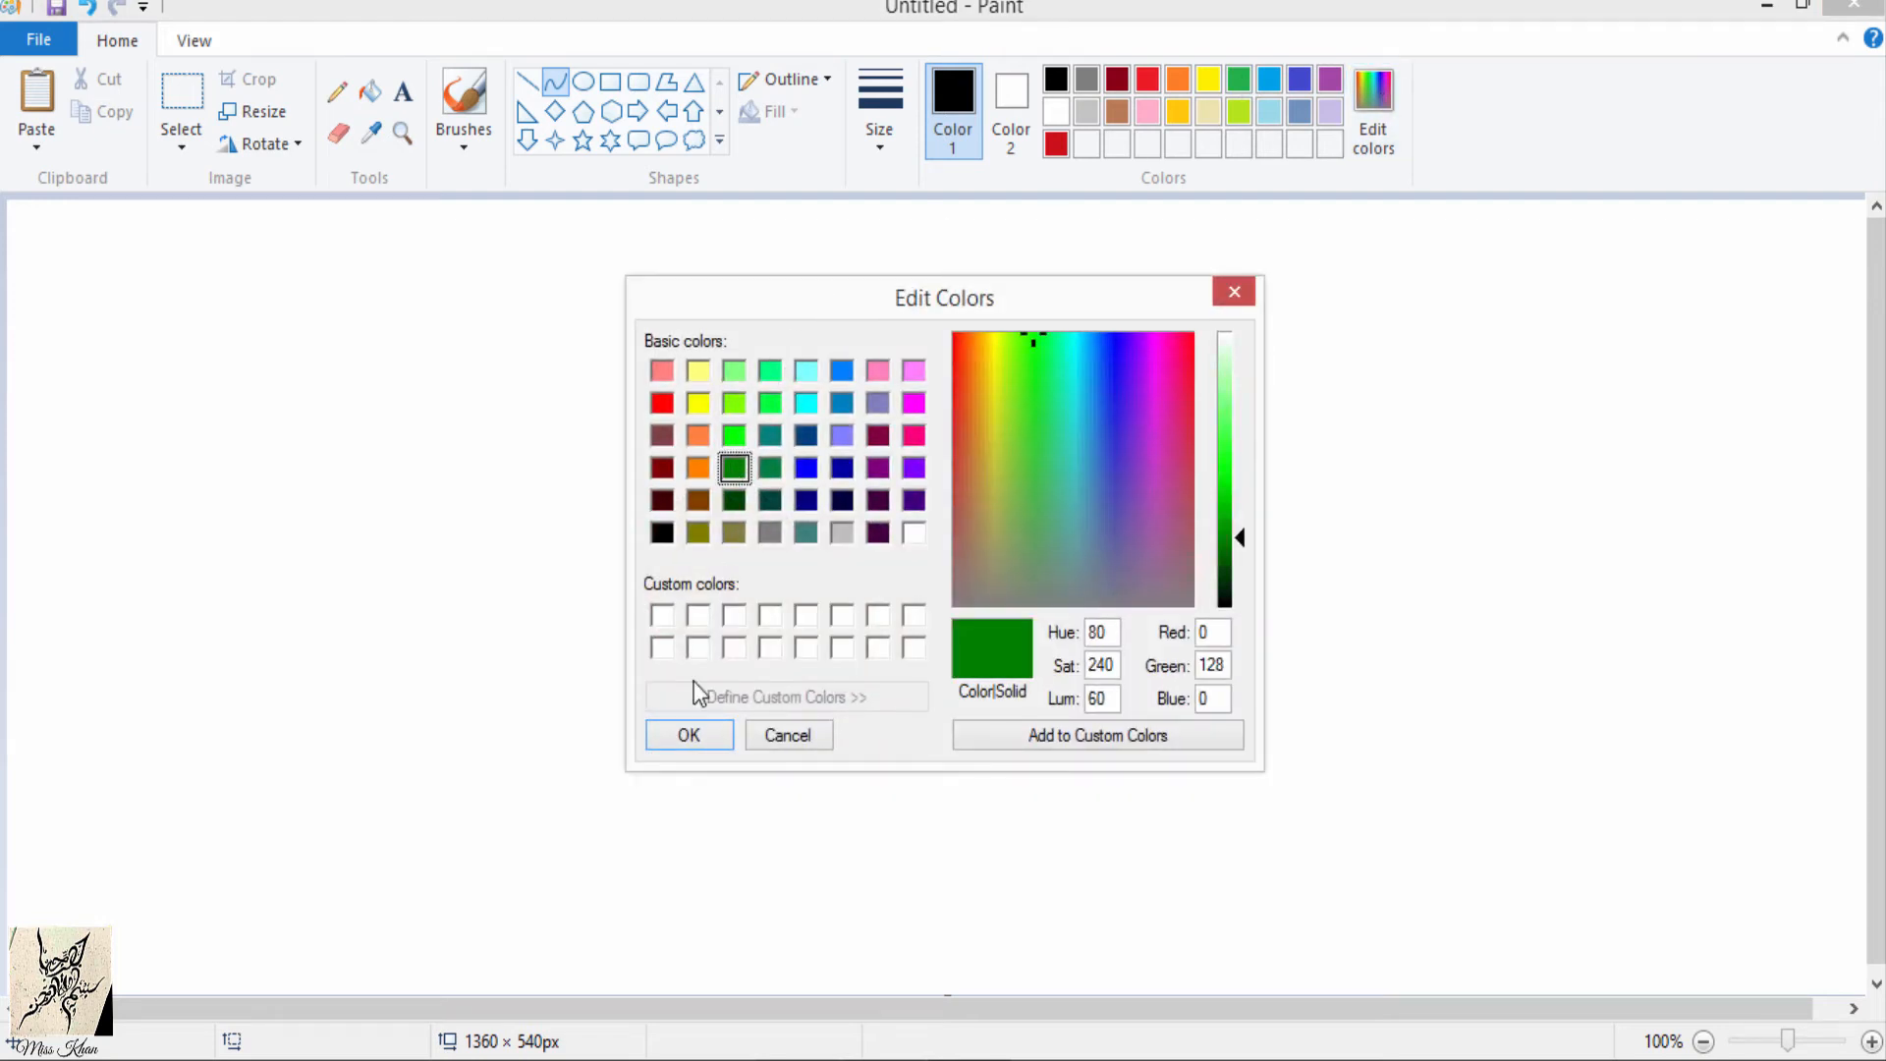
pyautogui.click(687, 736)
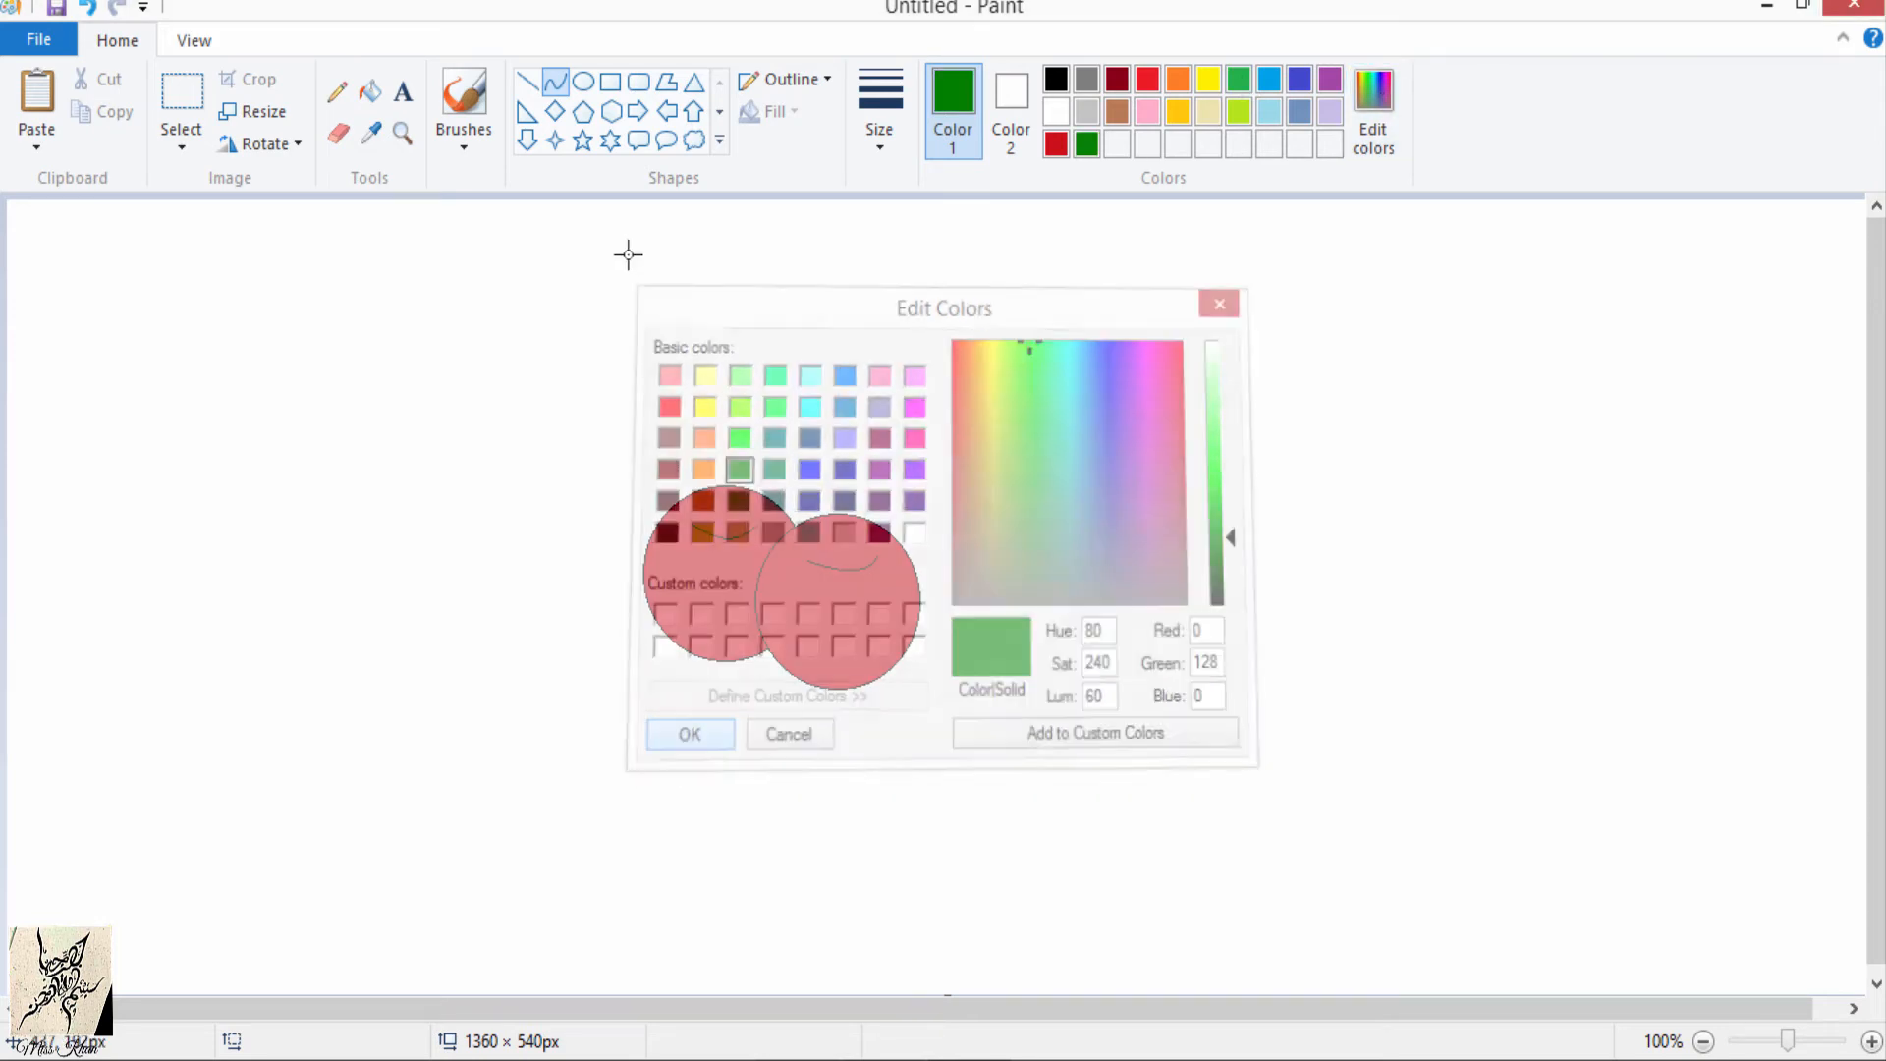
pyautogui.click(890, 115)
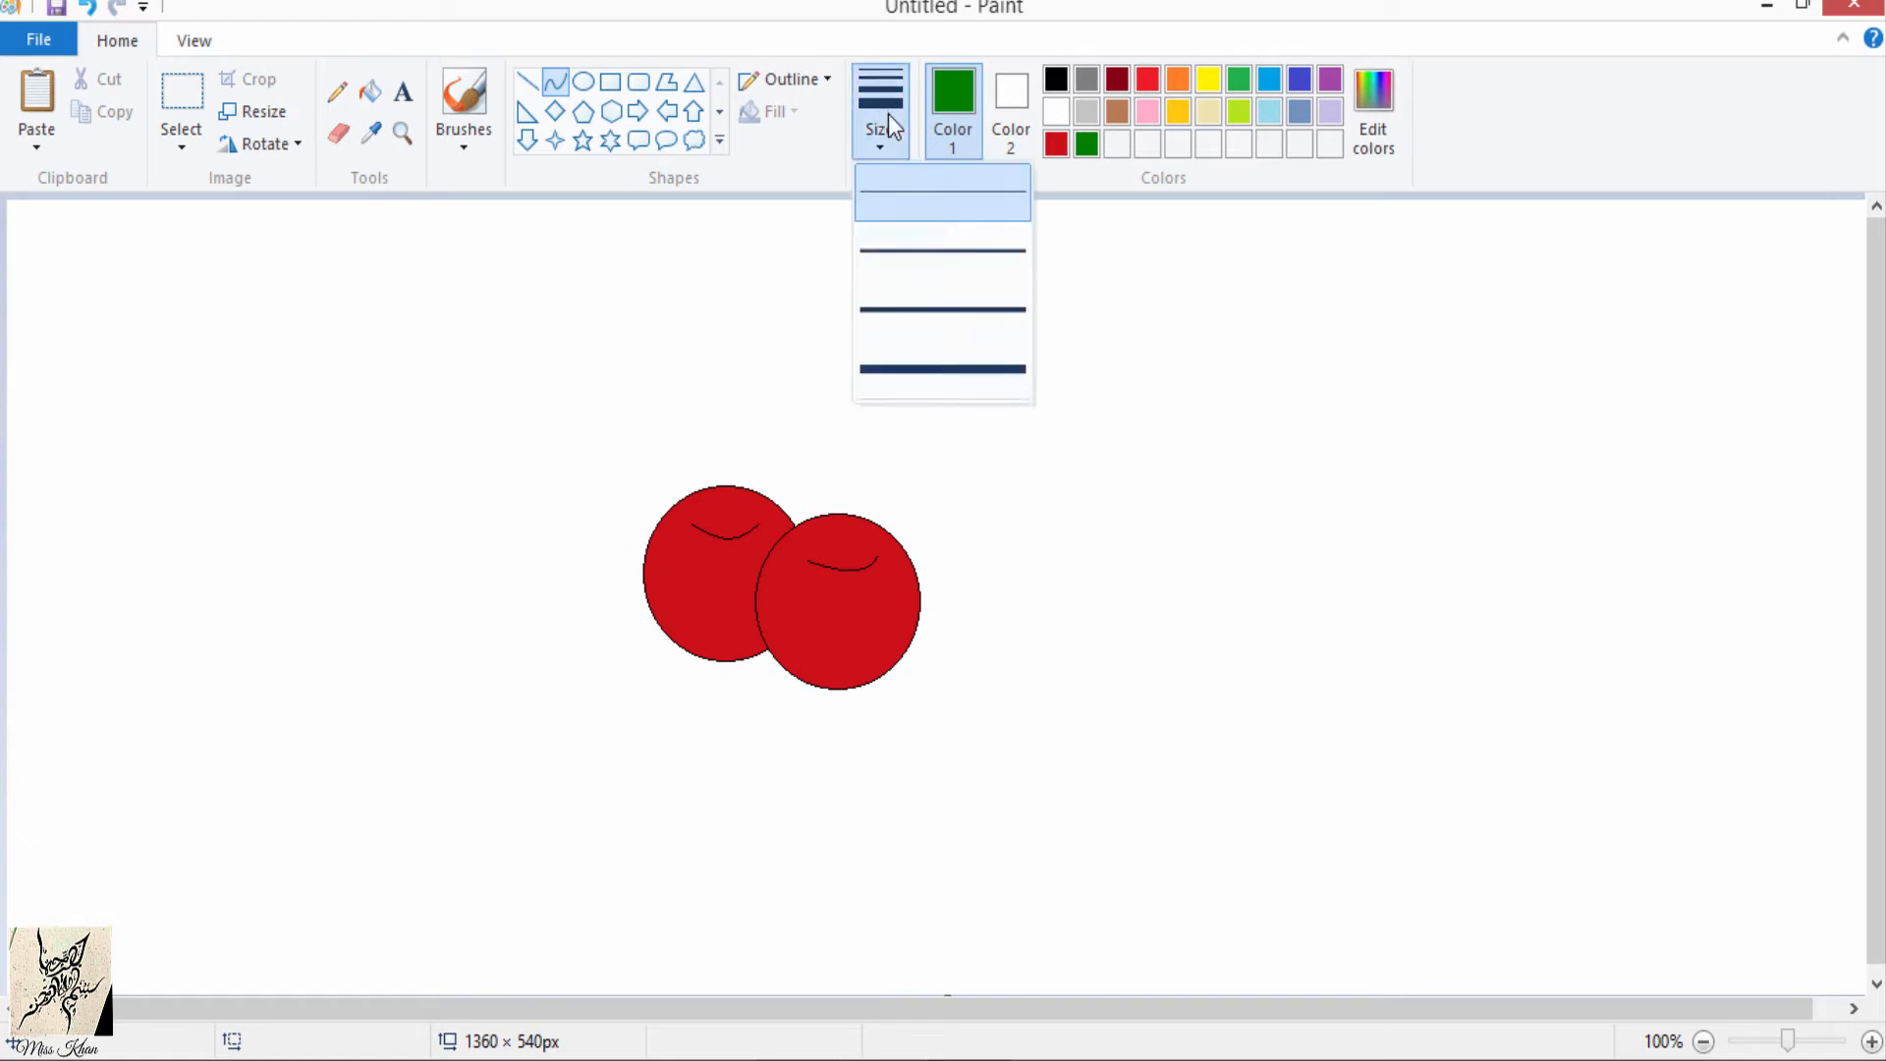
pyautogui.click(895, 246)
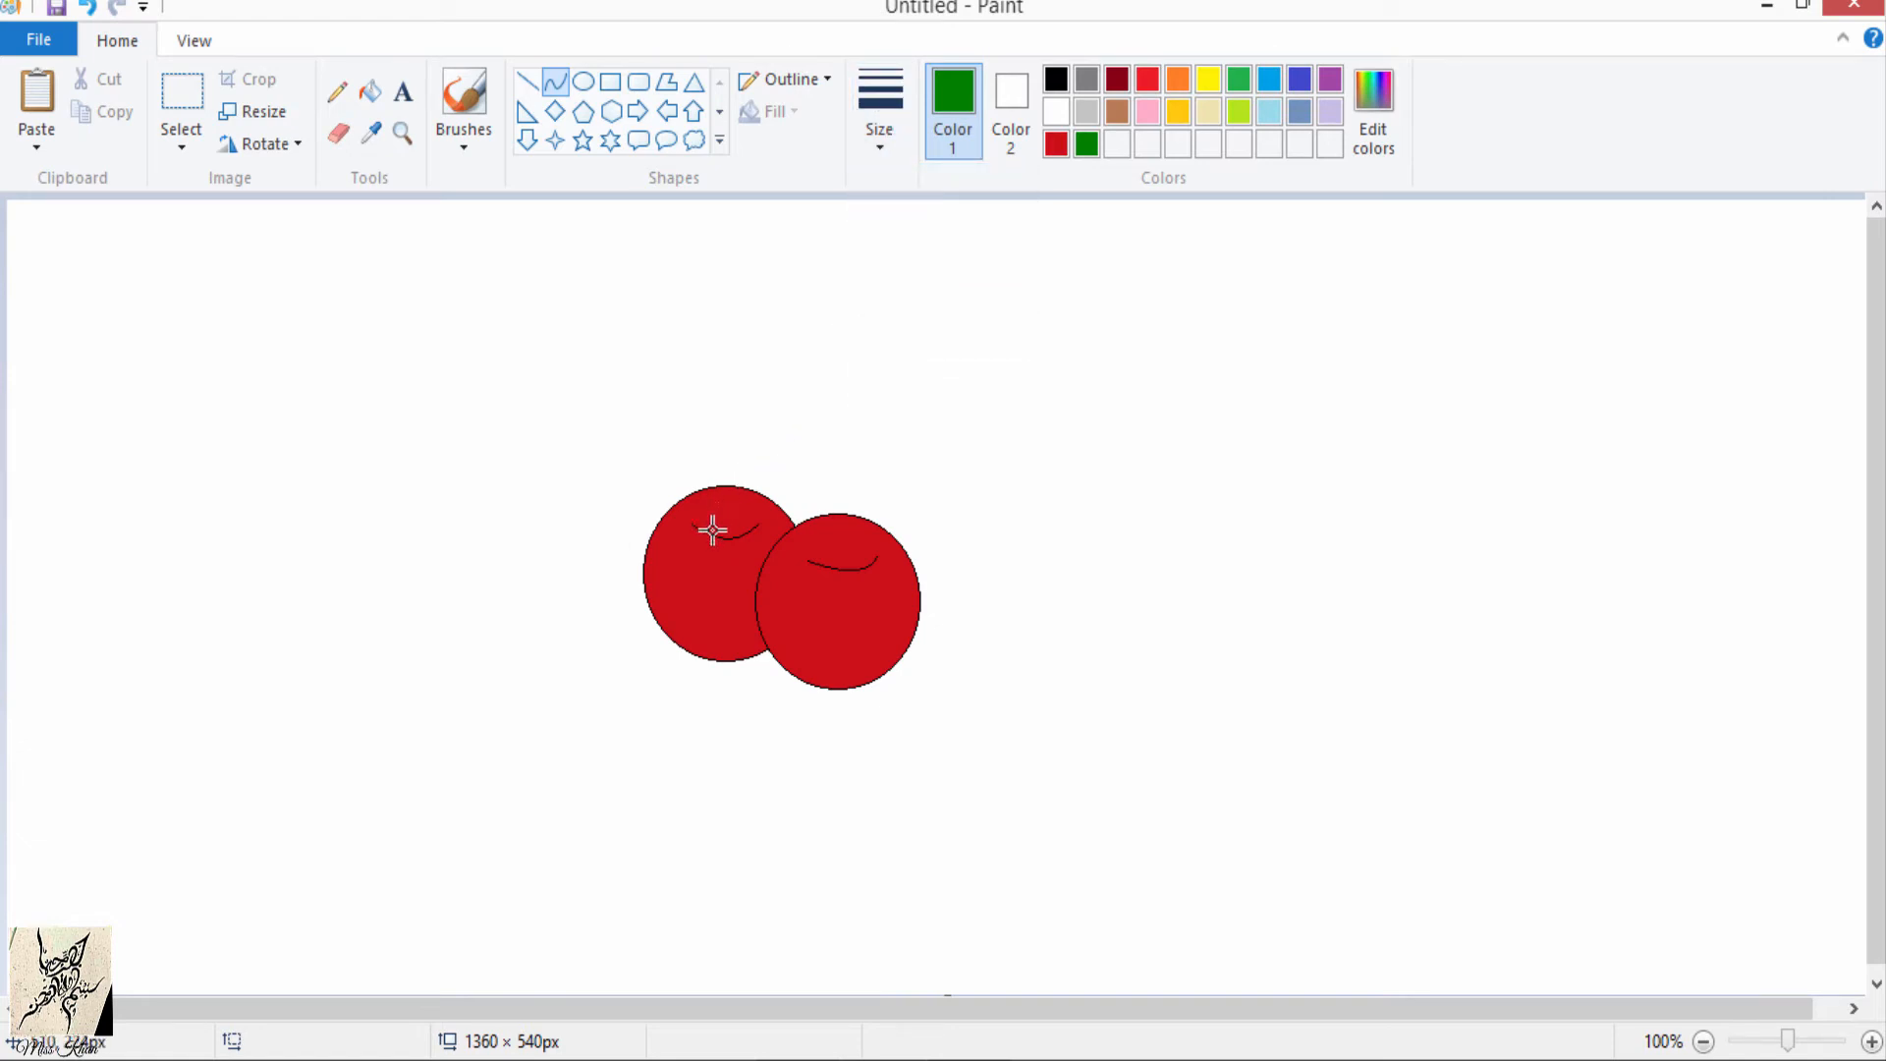
# Step: Try to draw a stem line from the left cherry's dimple up to the right, and dismiss the CCleaner alert
pyautogui.moveTo(712, 534); pyautogui.dragTo(838, 294)
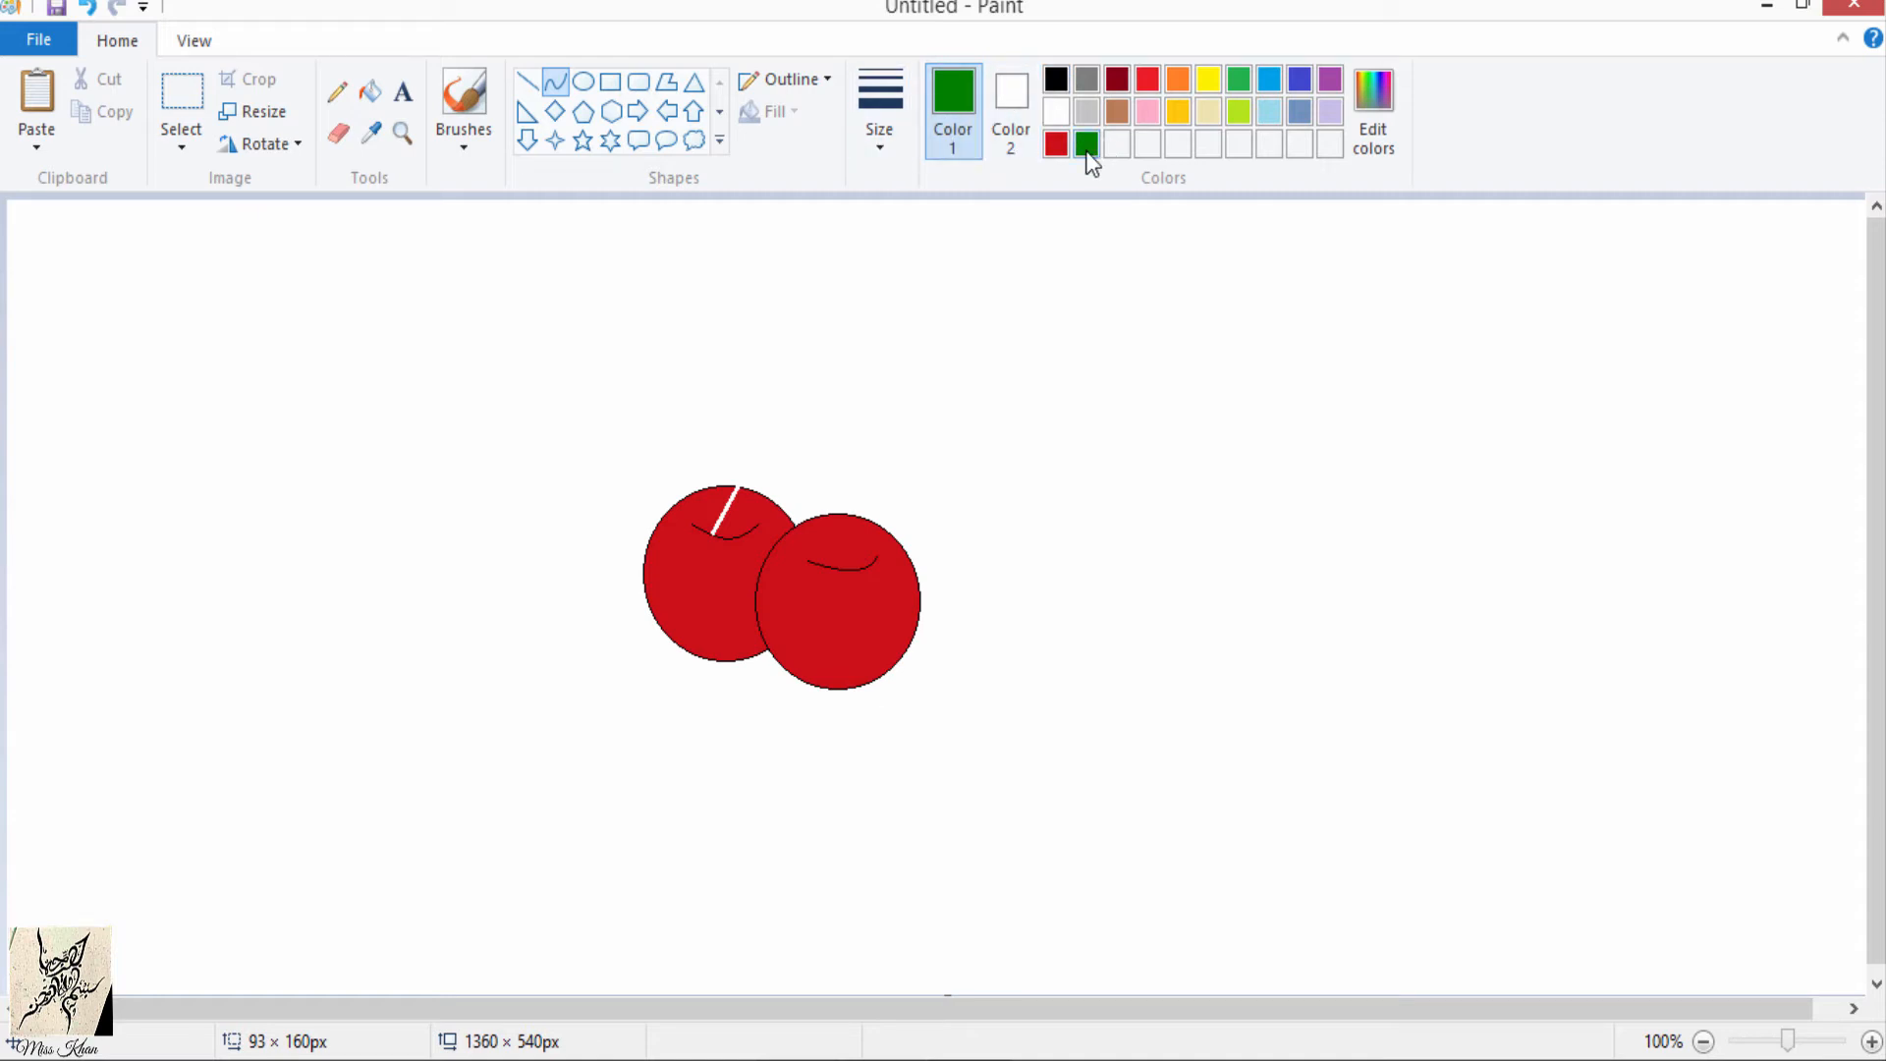
pyautogui.click(796, 378)
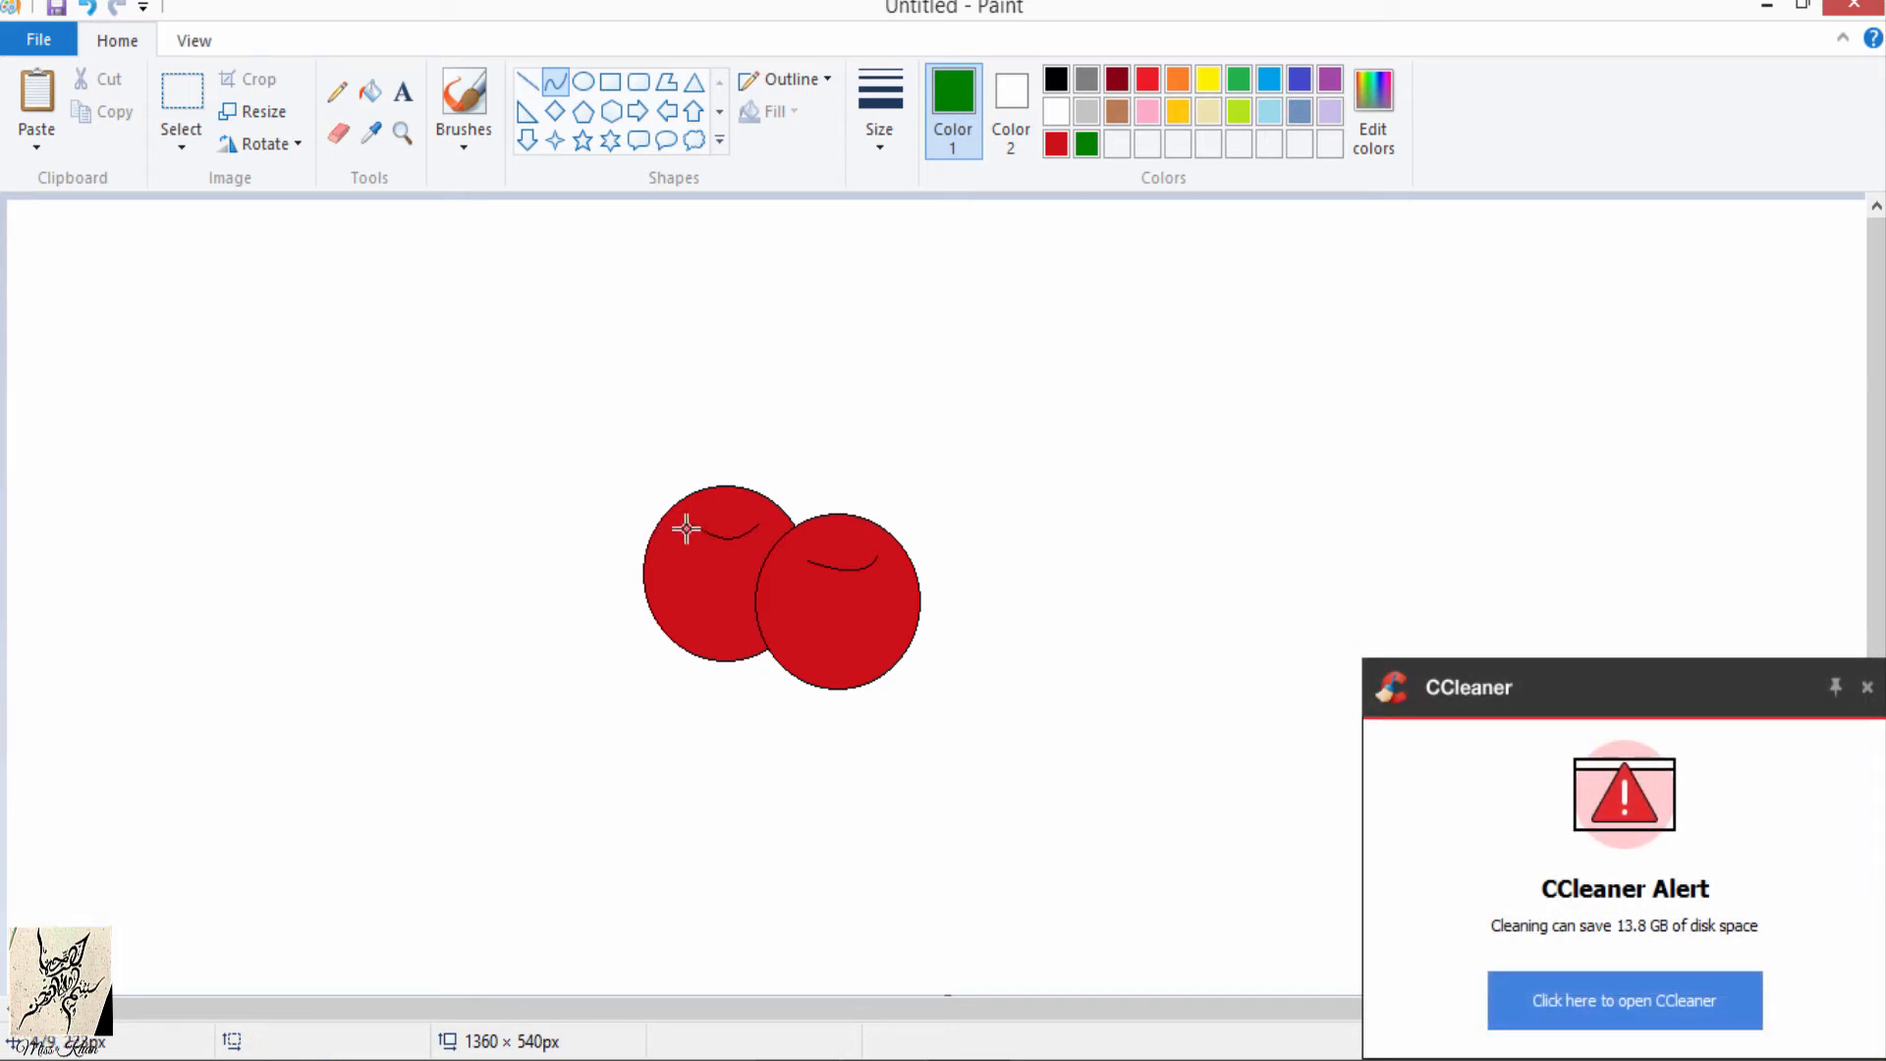
pyautogui.click(1867, 687)
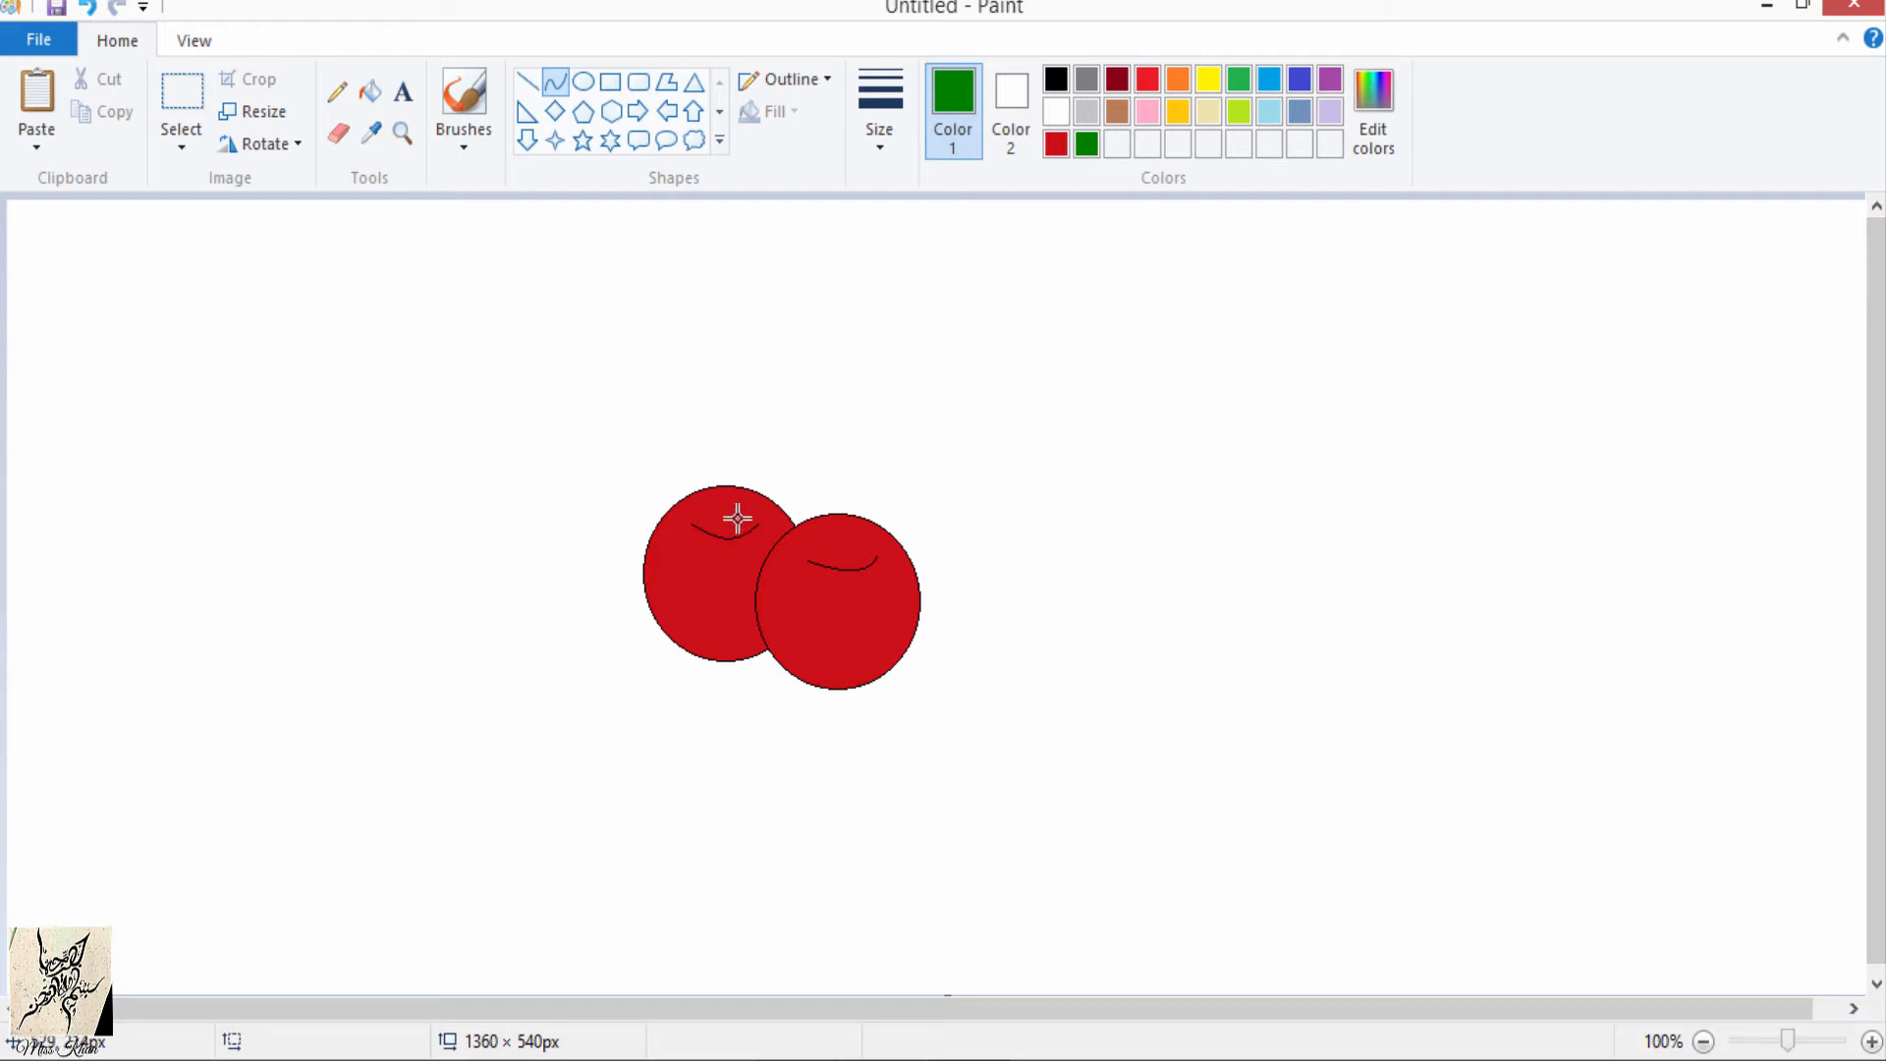
# Step: Draw a green stem edge from the left cherry's dimple up to the right, bending its middle outward to the right
pyautogui.moveTo(712, 533); pyautogui.dragTo(801, 311)
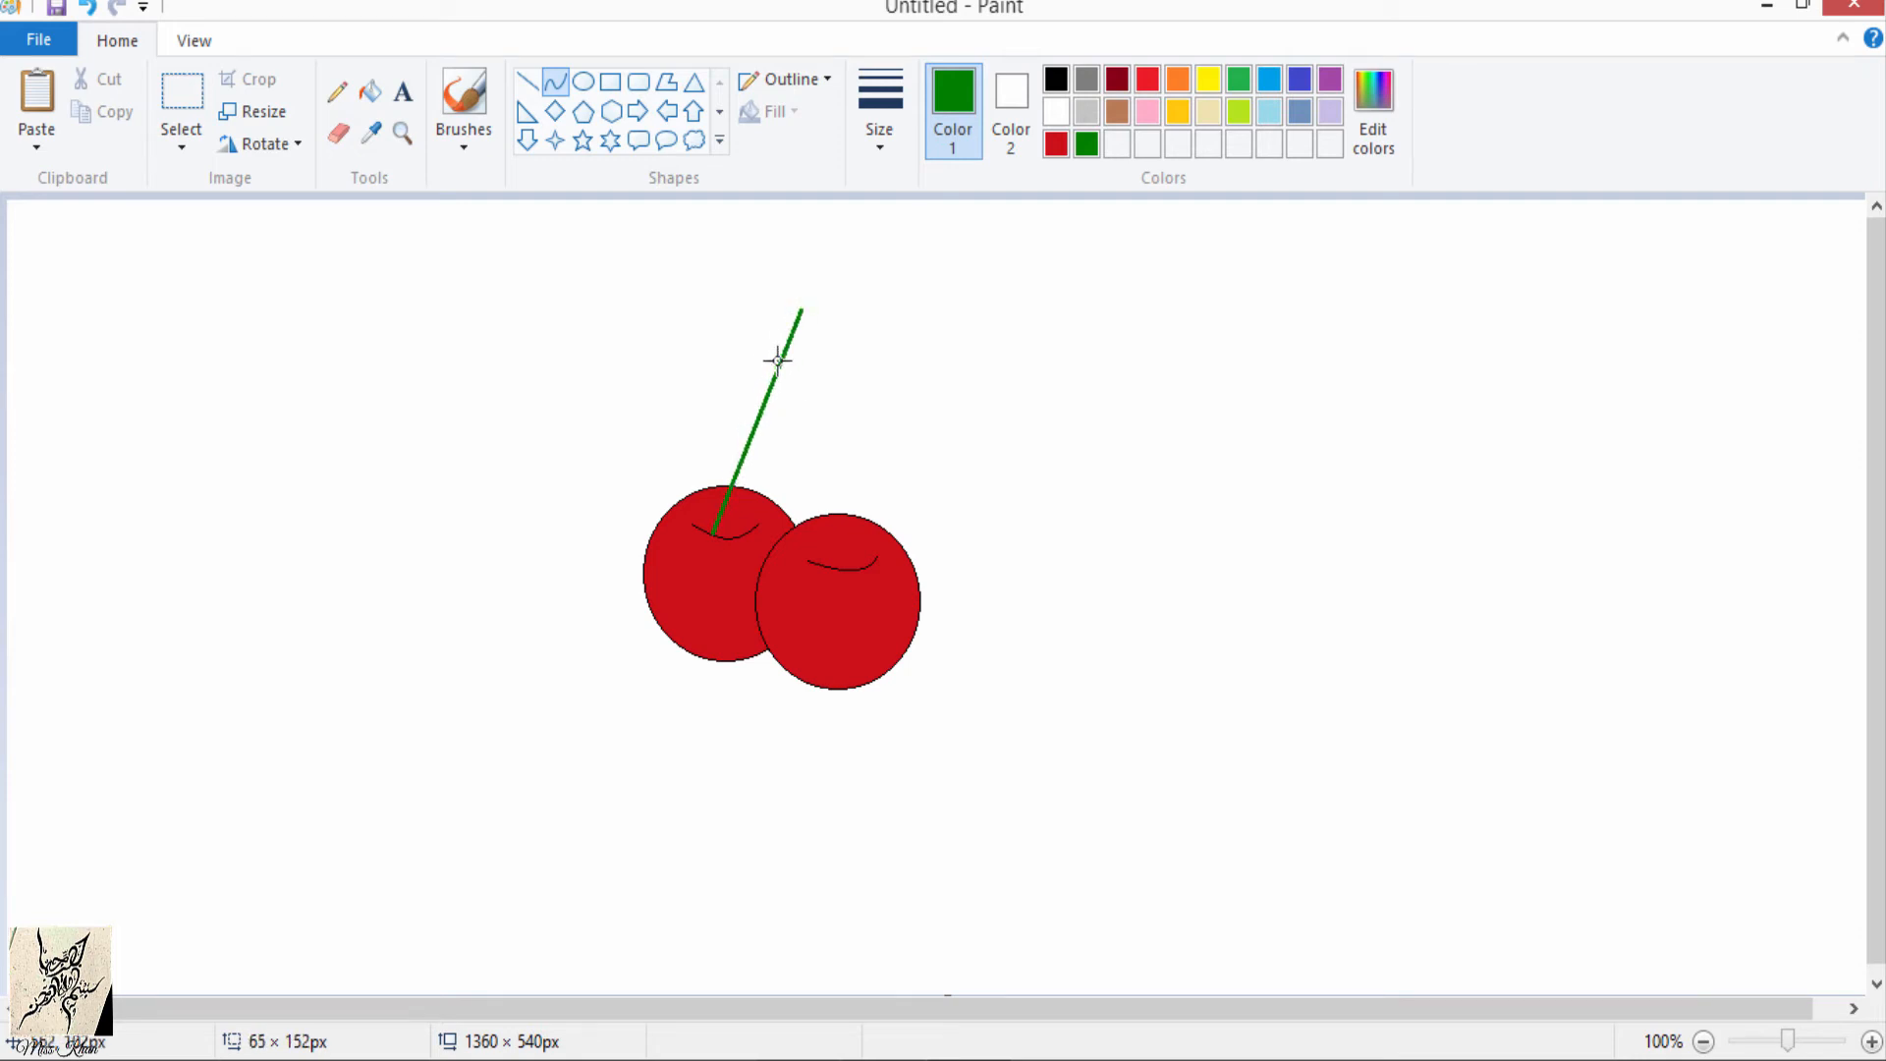
pyautogui.moveTo(766, 397)
pyautogui.mouseDown()
pyautogui.moveTo(783, 400)
pyautogui.moveTo(725, 397)
pyautogui.moveTo(793, 415)
pyautogui.moveTo(773, 452)
pyautogui.moveTo(786, 416)
pyautogui.mouseUp()
pyautogui.click(918, 392)
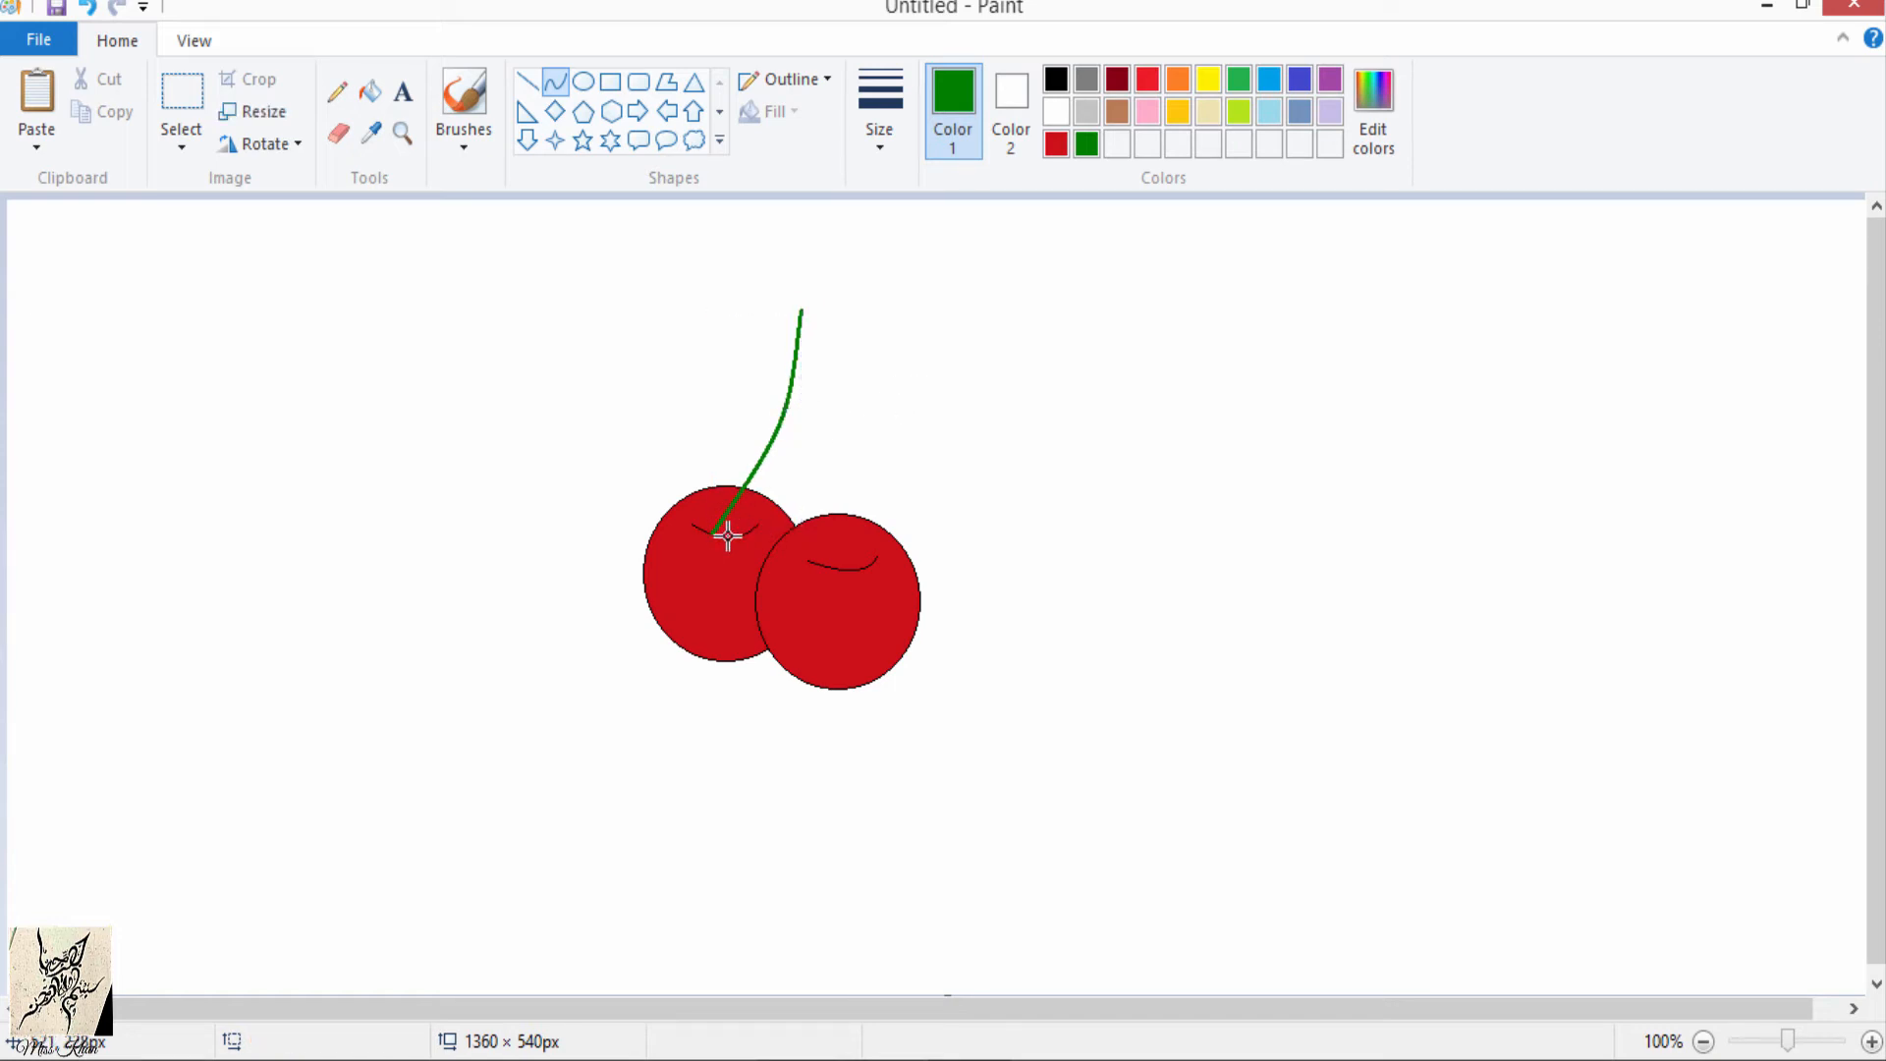
# Step: Draw a second green curve close beside the first stem edge, bent to follow it as the stem's right side
pyautogui.moveTo(727, 536); pyautogui.dragTo(793, 435)
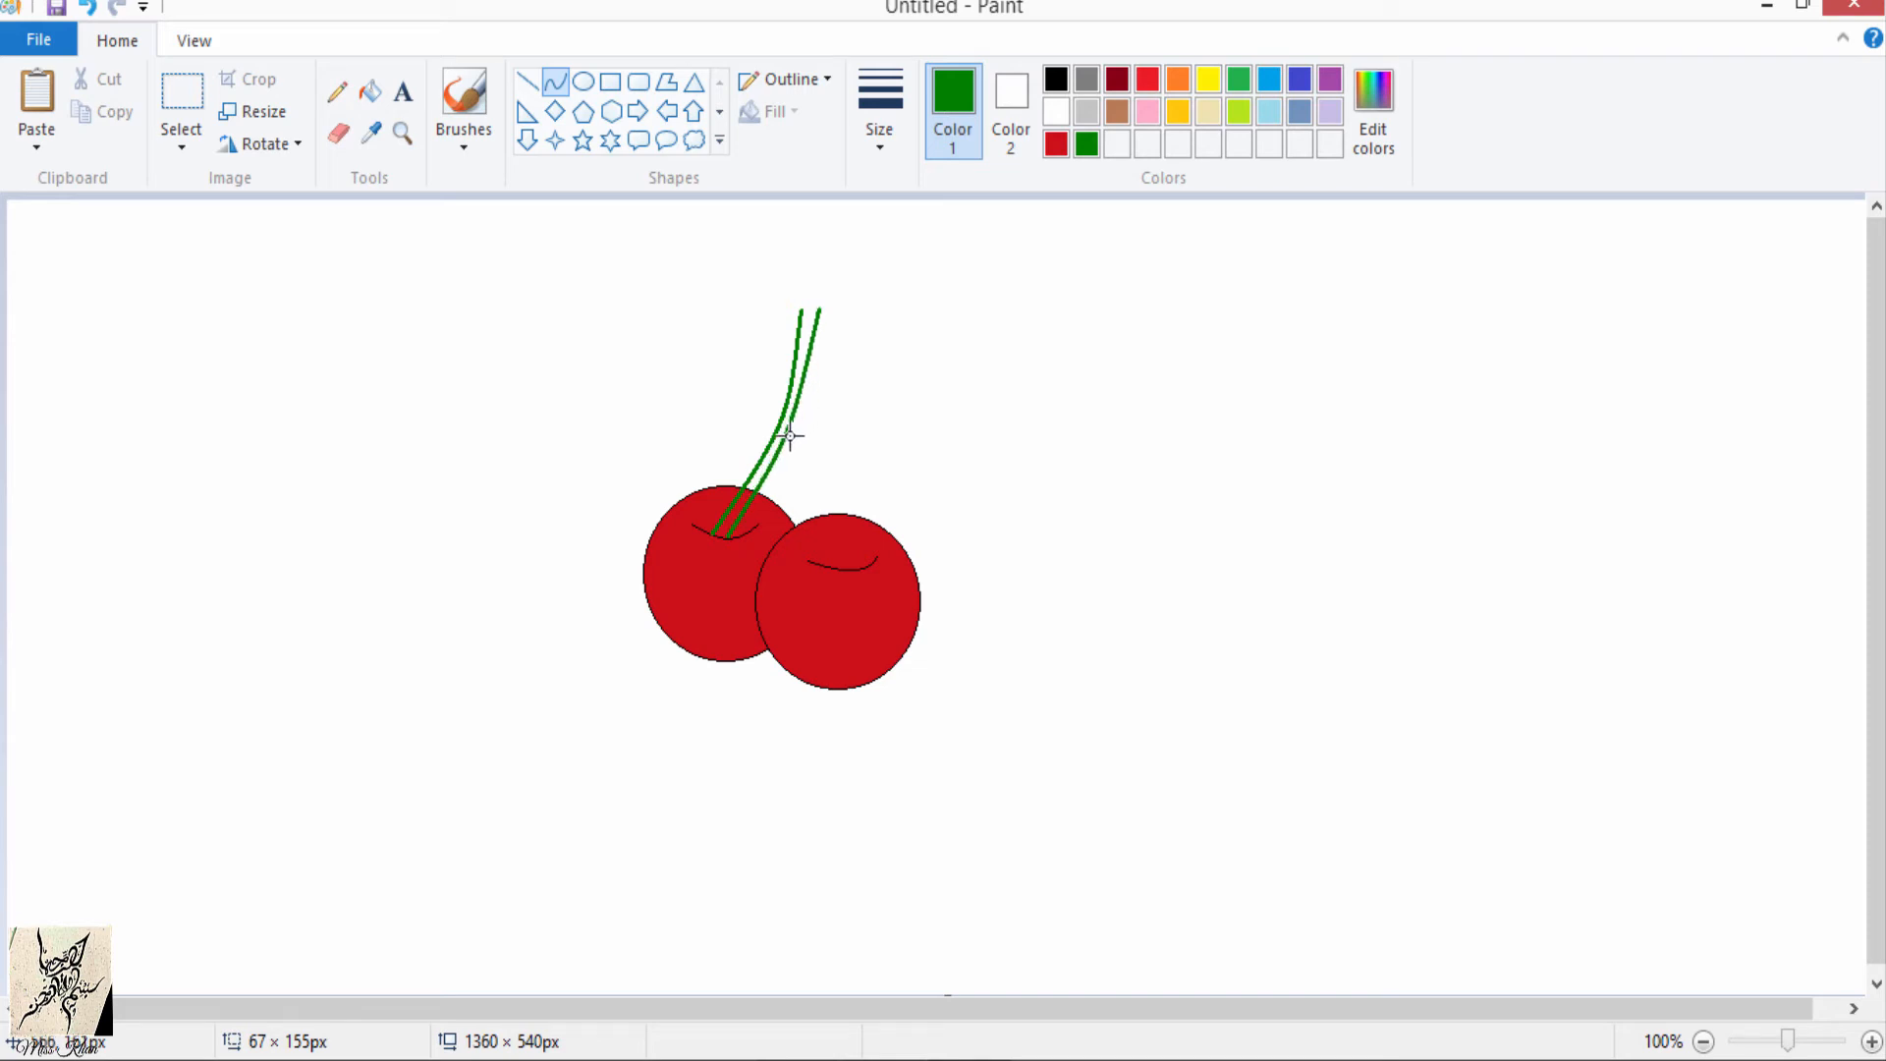
pyautogui.moveTo(799, 416); pyautogui.dragTo(781, 462)
pyautogui.moveTo(800, 426); pyautogui.dragTo(792, 427)
pyautogui.moveTo(765, 488); pyautogui.dragTo(786, 425)
pyautogui.moveTo(800, 429); pyautogui.dragTo(806, 428)
pyautogui.moveTo(792, 424); pyautogui.dragTo(795, 420)
pyautogui.click(929, 383)
pyautogui.click(816, 413)
pyautogui.click(806, 374)
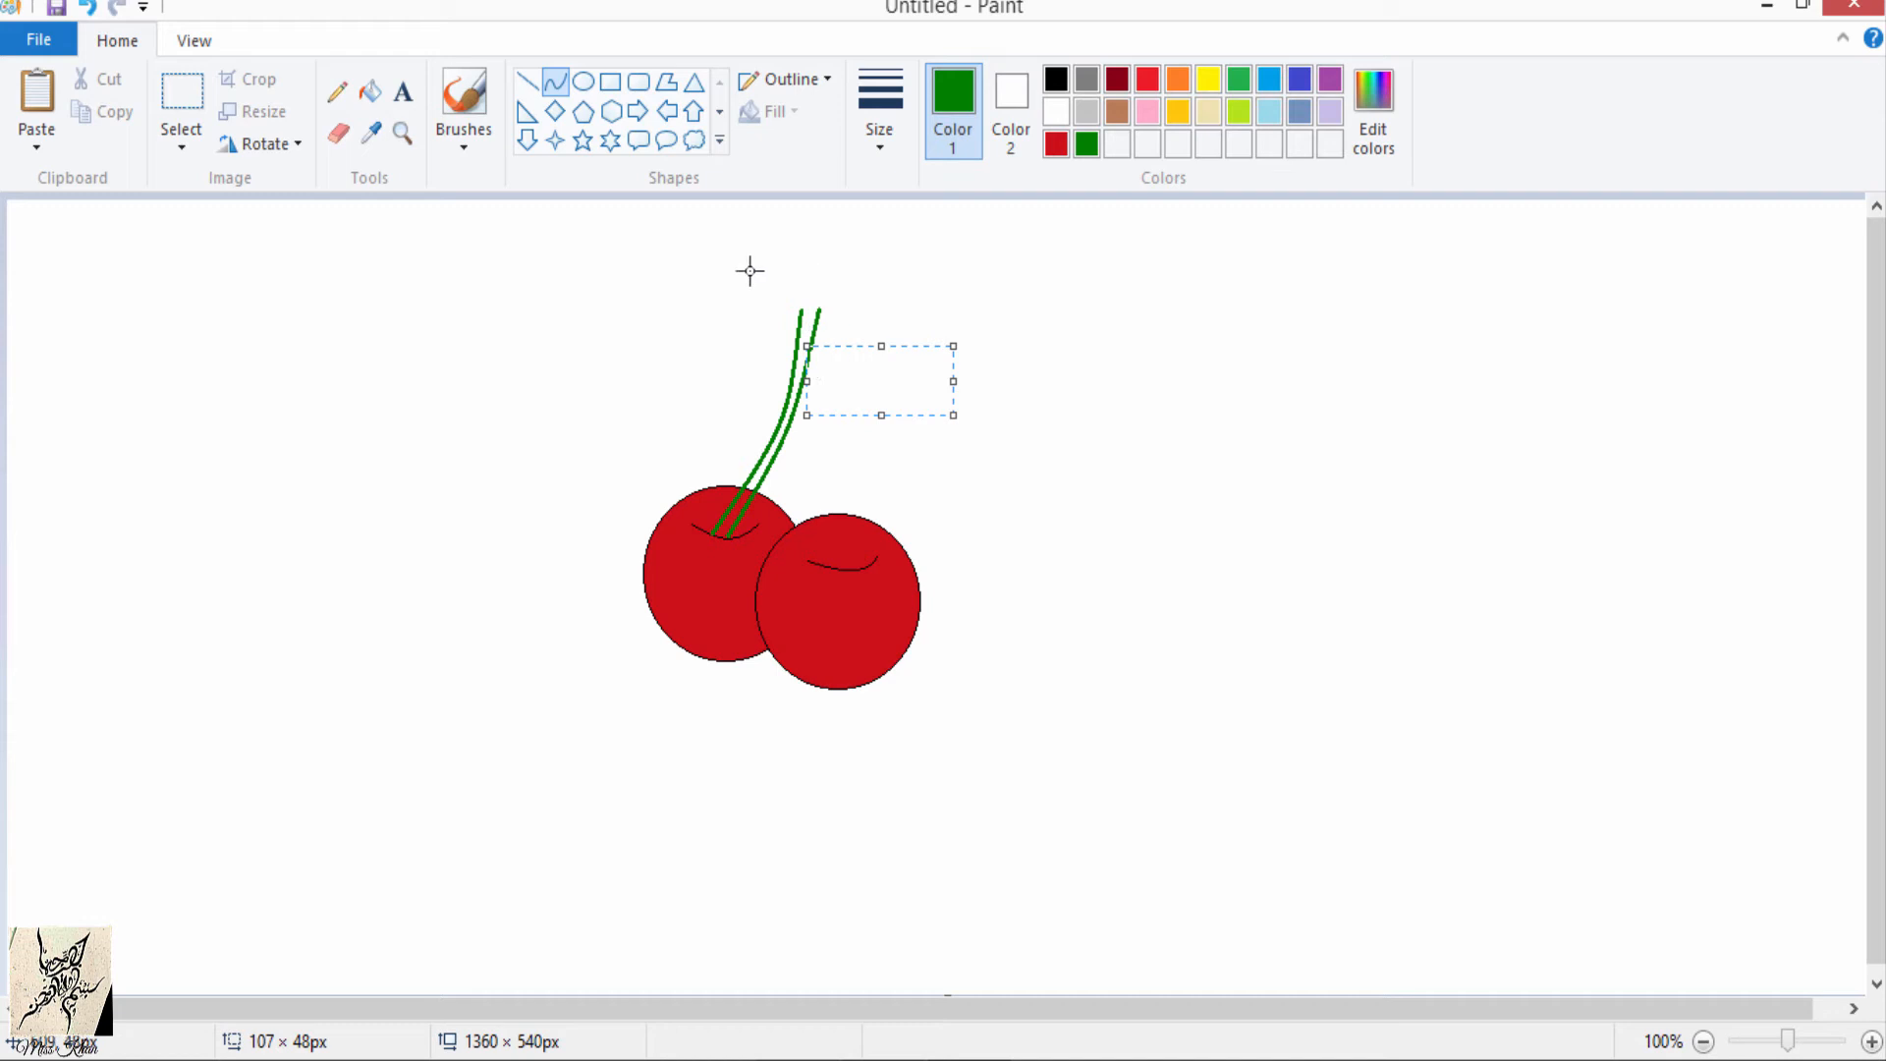
pyautogui.click(86, 9)
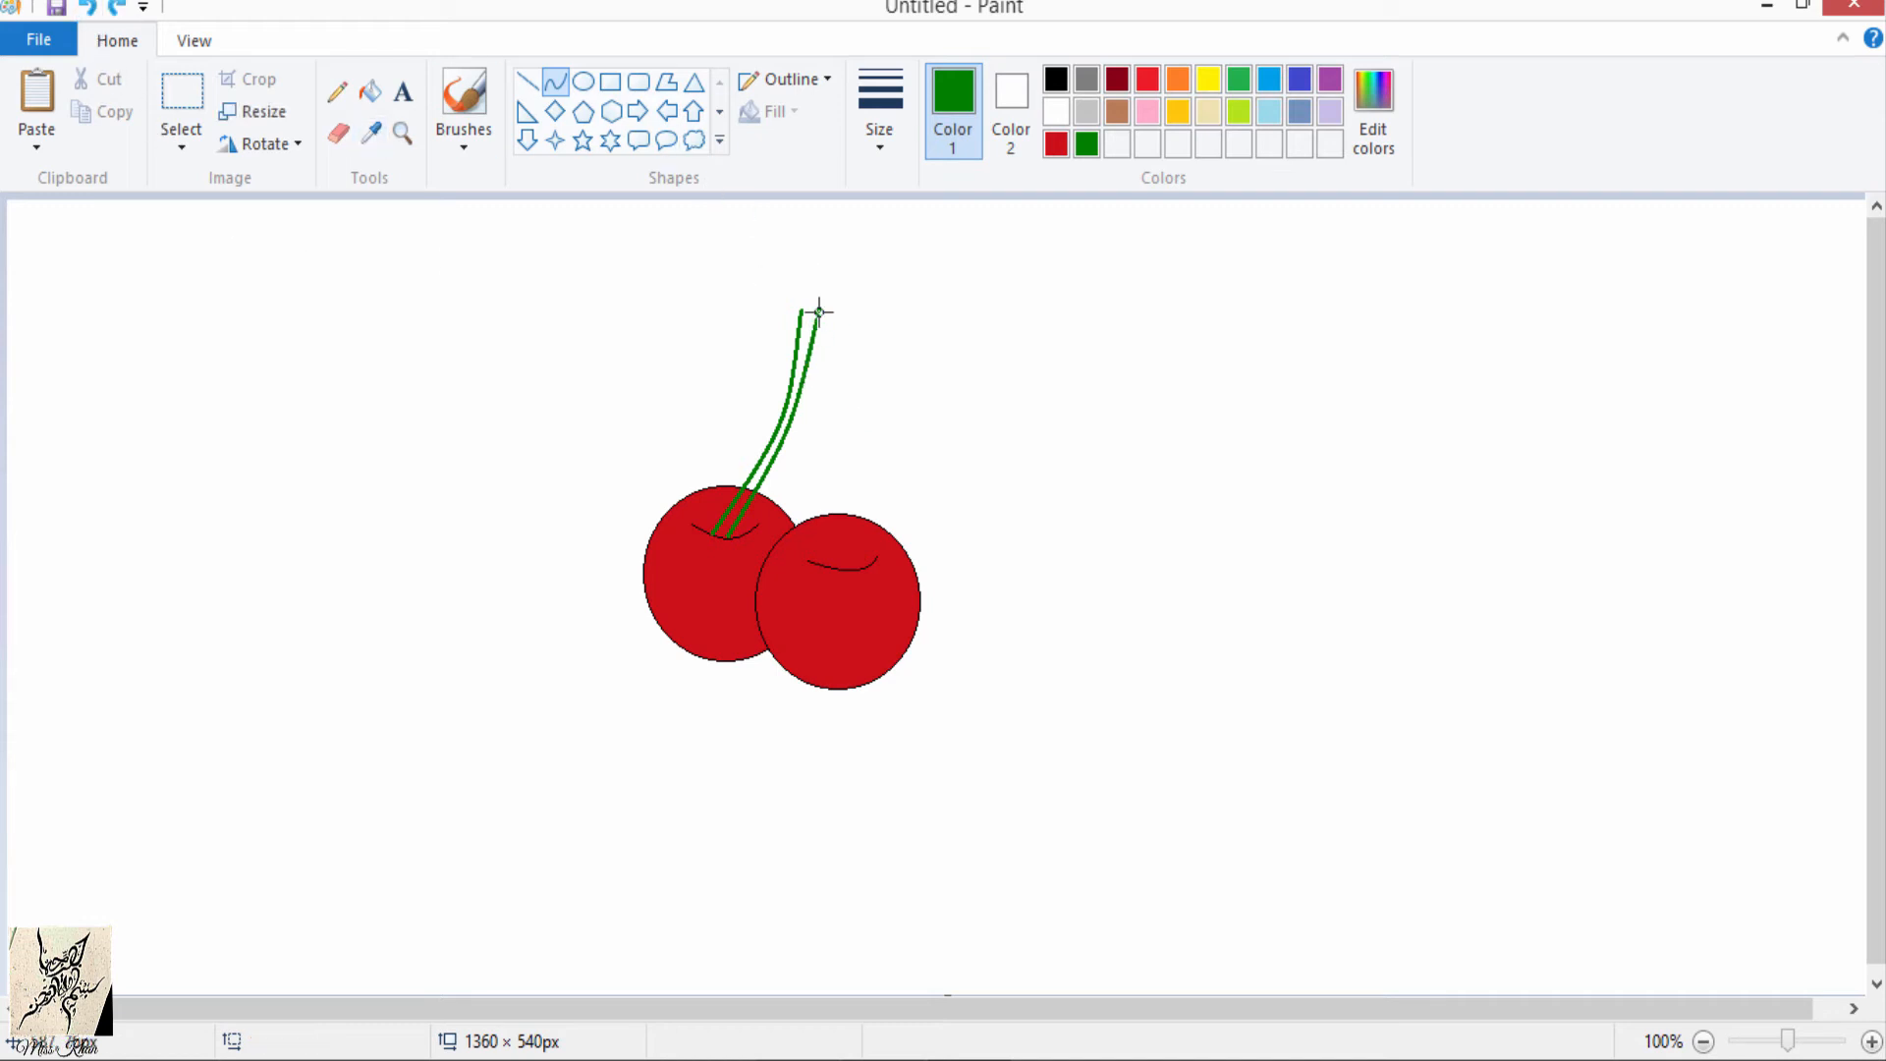
# Step: Close the open top end of the stem with small green curves joining its two edges
pyautogui.moveTo(819, 313); pyautogui.dragTo(805, 311)
pyautogui.moveTo(810, 312); pyautogui.dragTo(809, 318)
pyautogui.moveTo(804, 313); pyautogui.dragTo(807, 297)
pyautogui.click(855, 295)
# Step: Draw the right cherry's stem as two close green curves from the first stem down to its dimple, both bowed outward to the right
pyautogui.moveTo(806, 371); pyautogui.dragTo(843, 571)
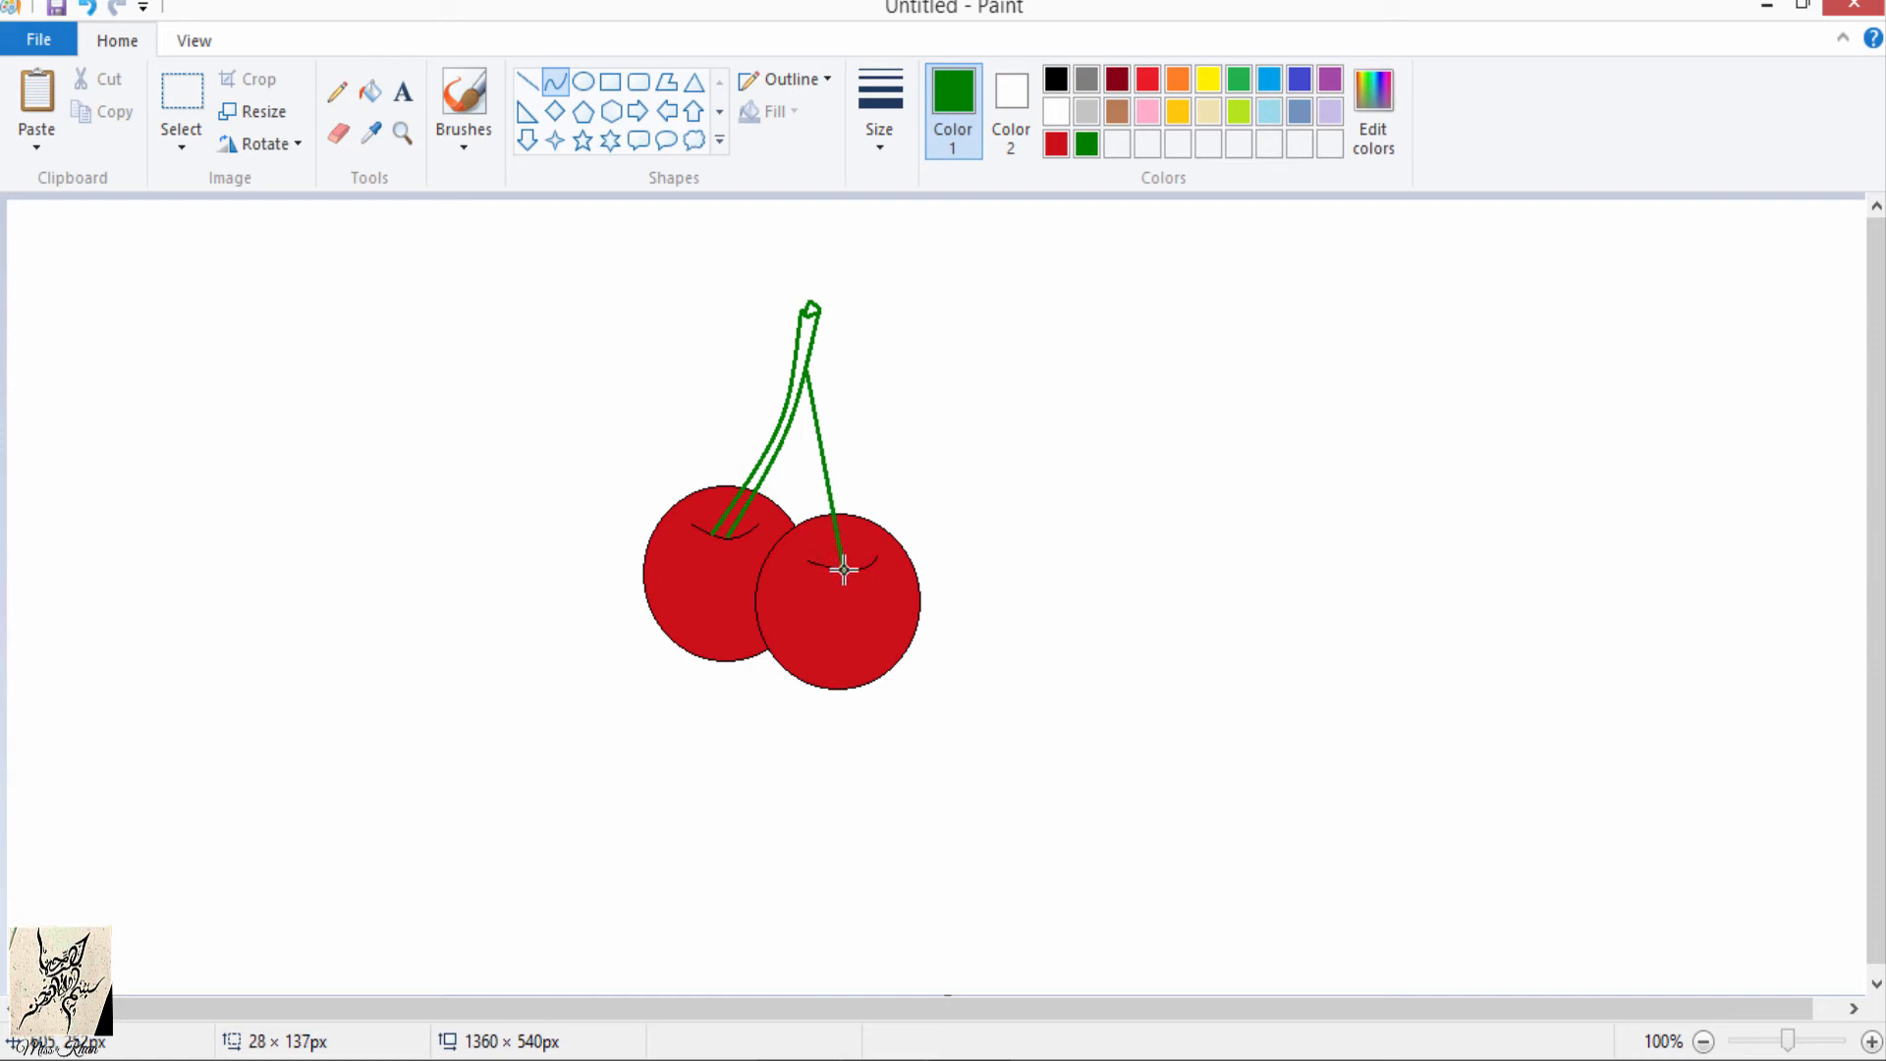
pyautogui.moveTo(828, 486); pyautogui.dragTo(830, 434)
pyautogui.click(914, 371)
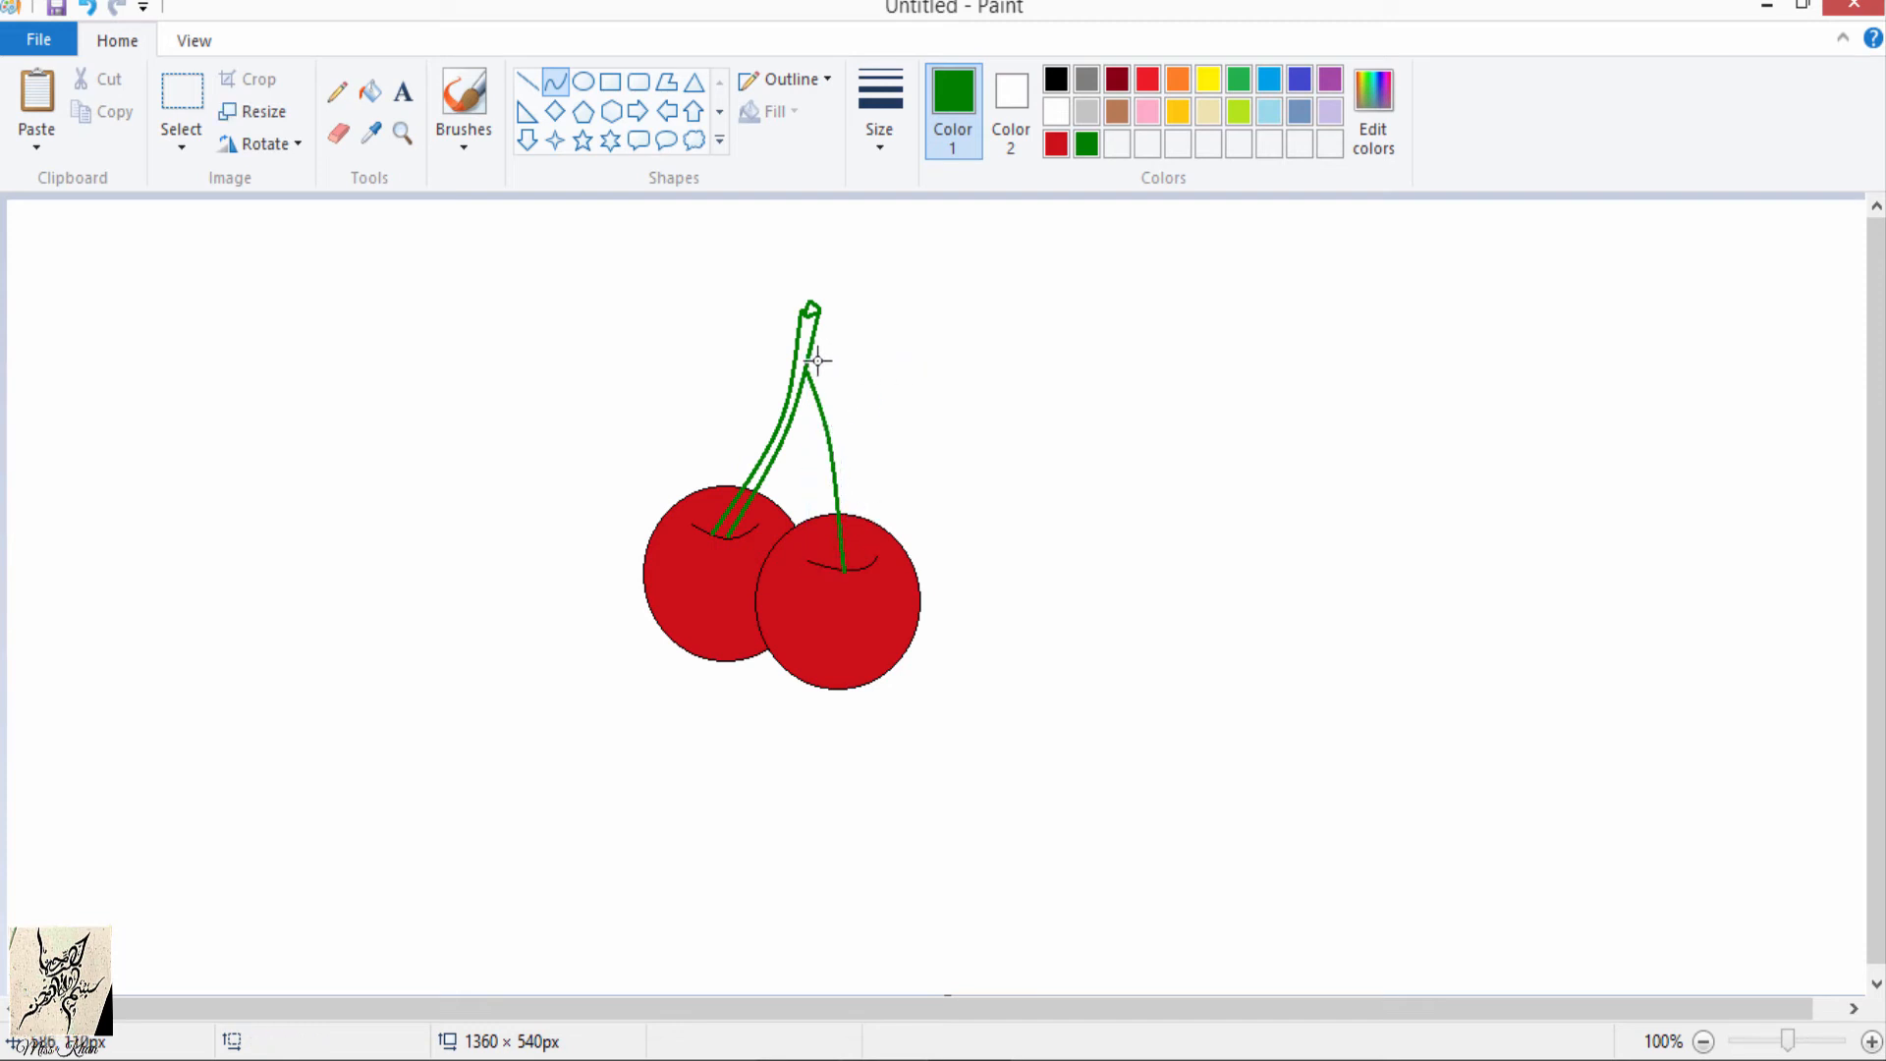
pyautogui.moveTo(809, 357); pyautogui.dragTo(852, 571)
pyautogui.moveTo(829, 421); pyautogui.dragTo(836, 423)
pyautogui.click(1016, 295)
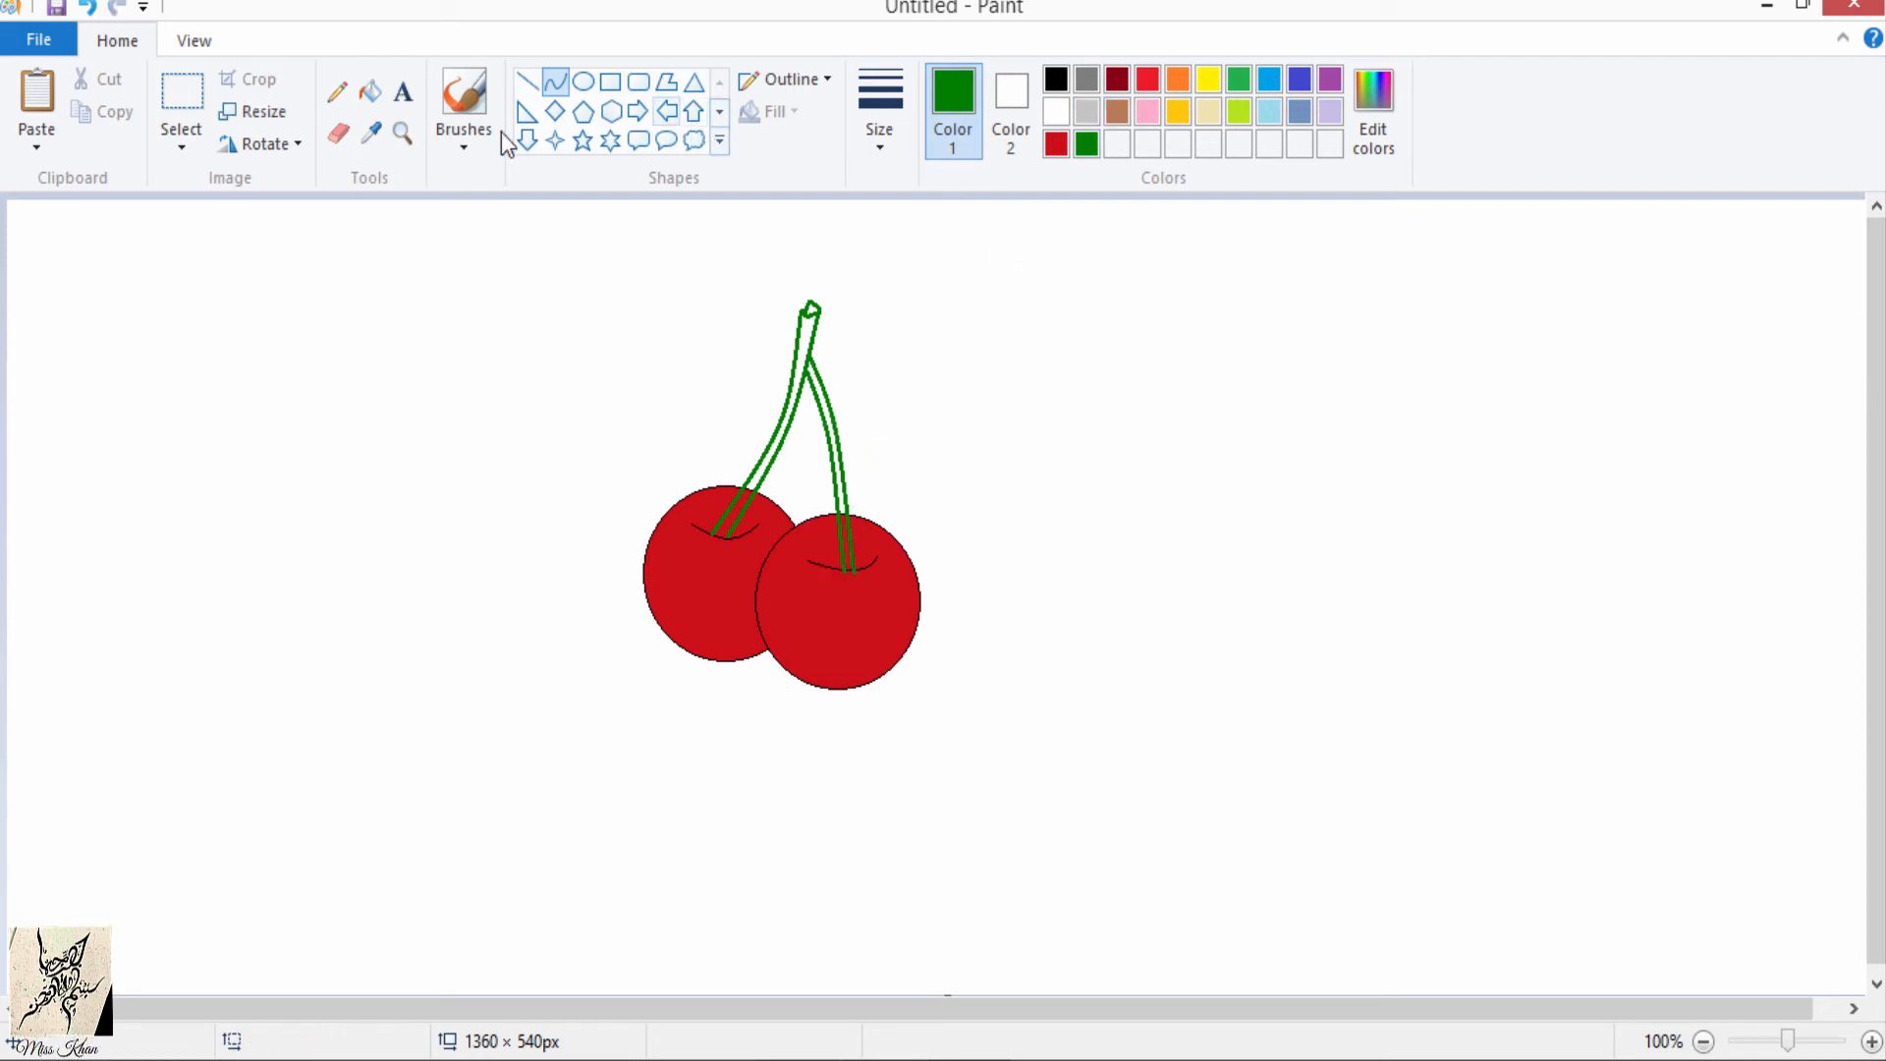
# Step: Fill both cherry stems with the dark green, including the parts that overlap the red cherries
pyautogui.click(379, 91)
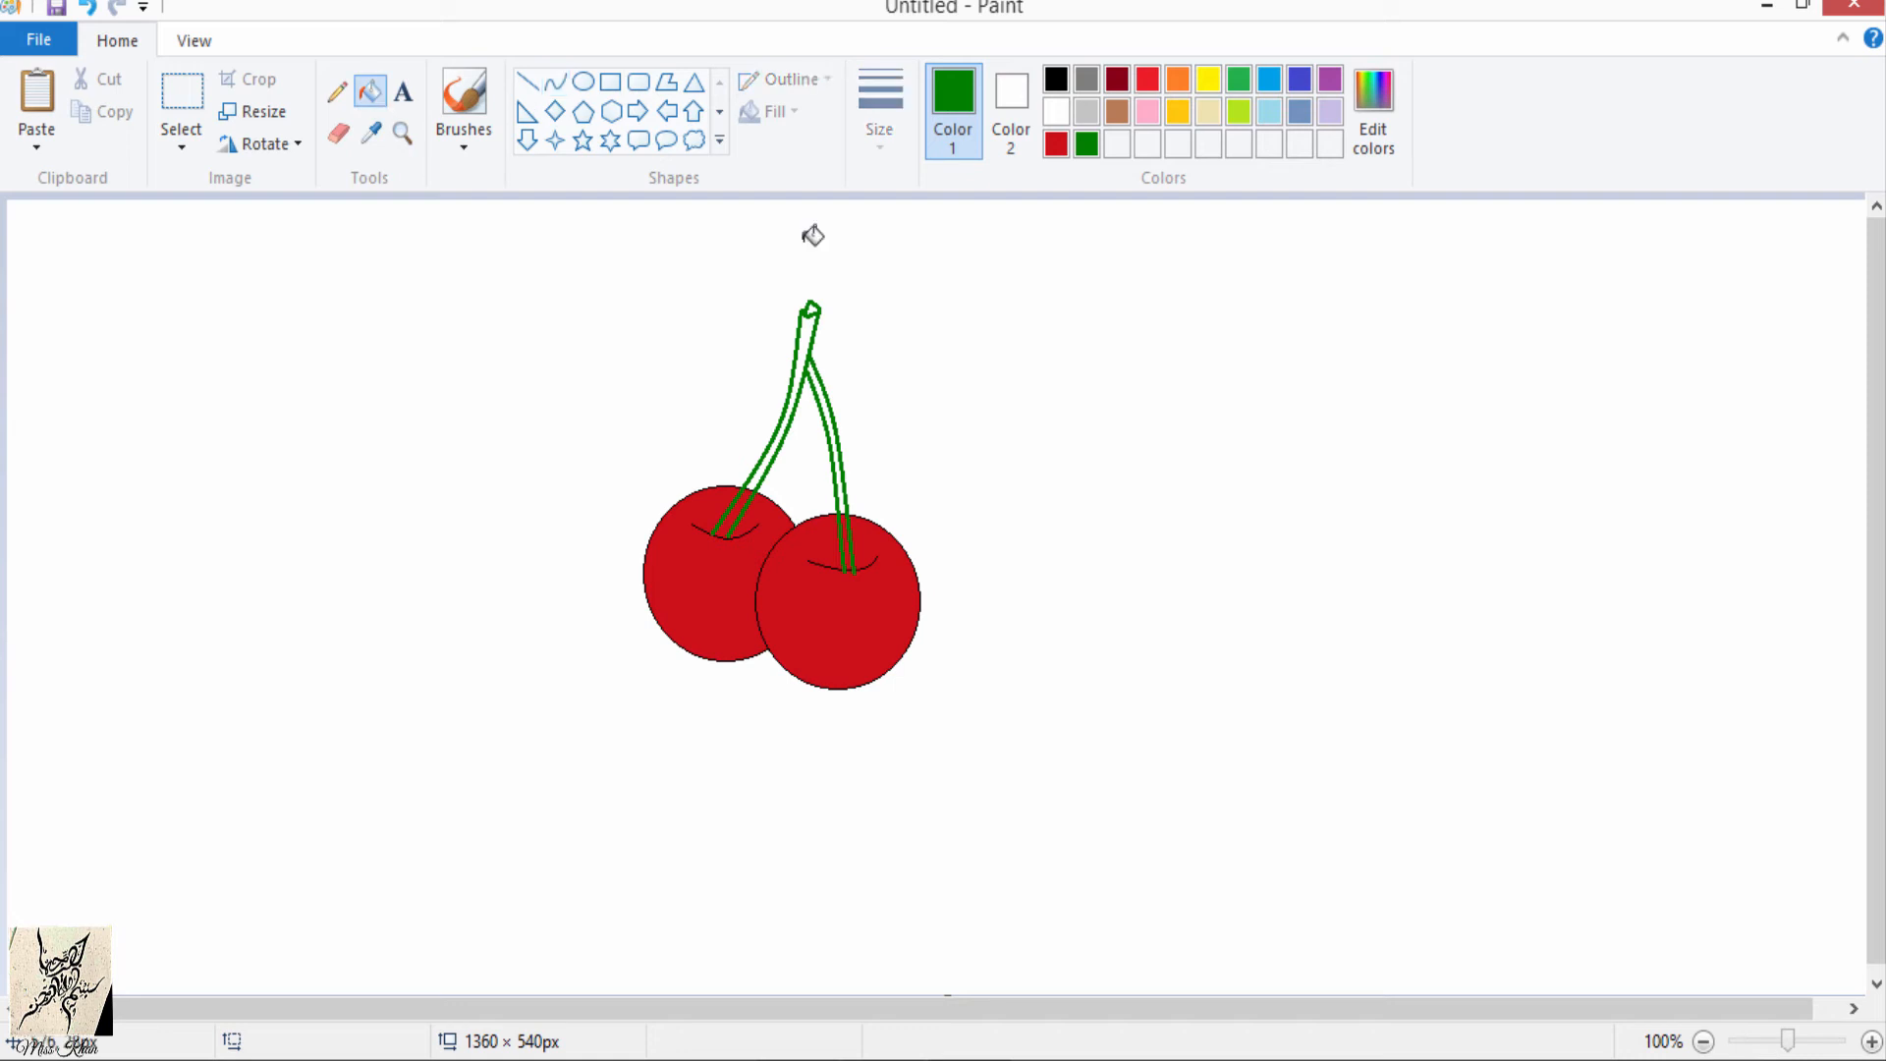
pyautogui.click(813, 322)
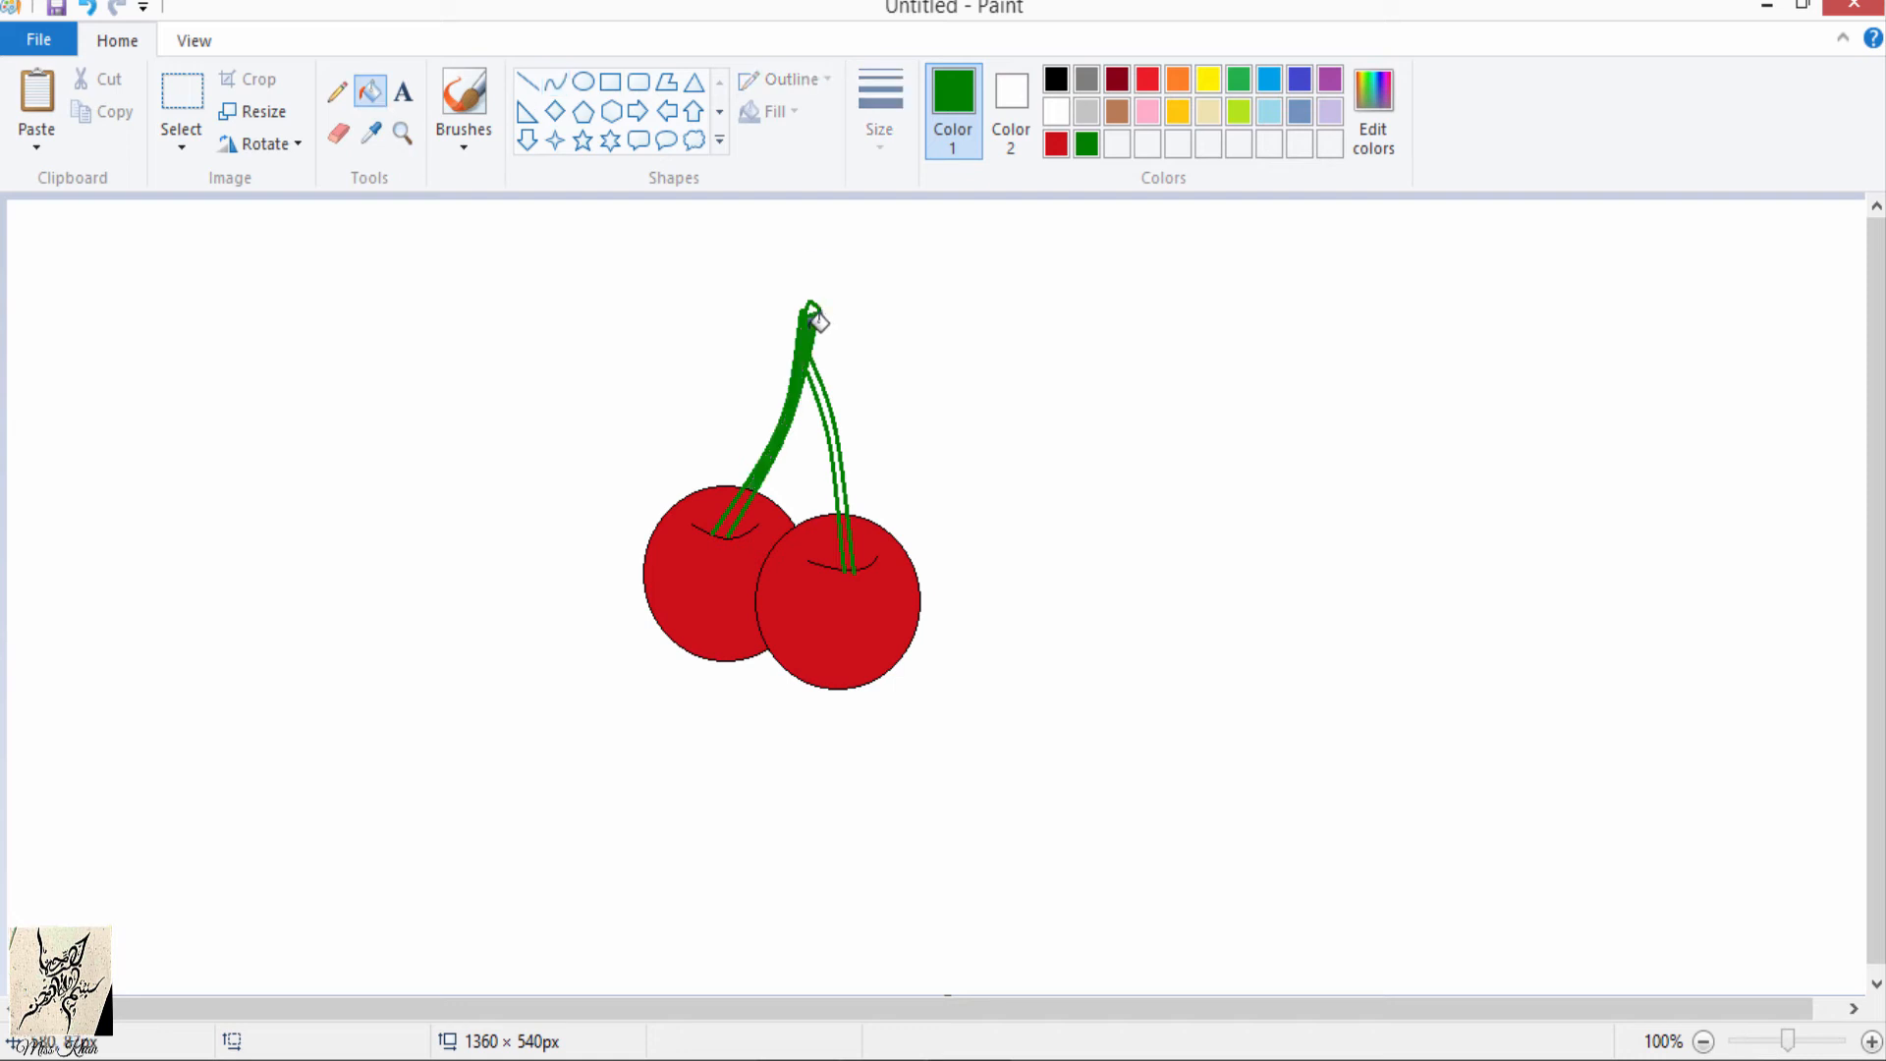
pyautogui.click(823, 383)
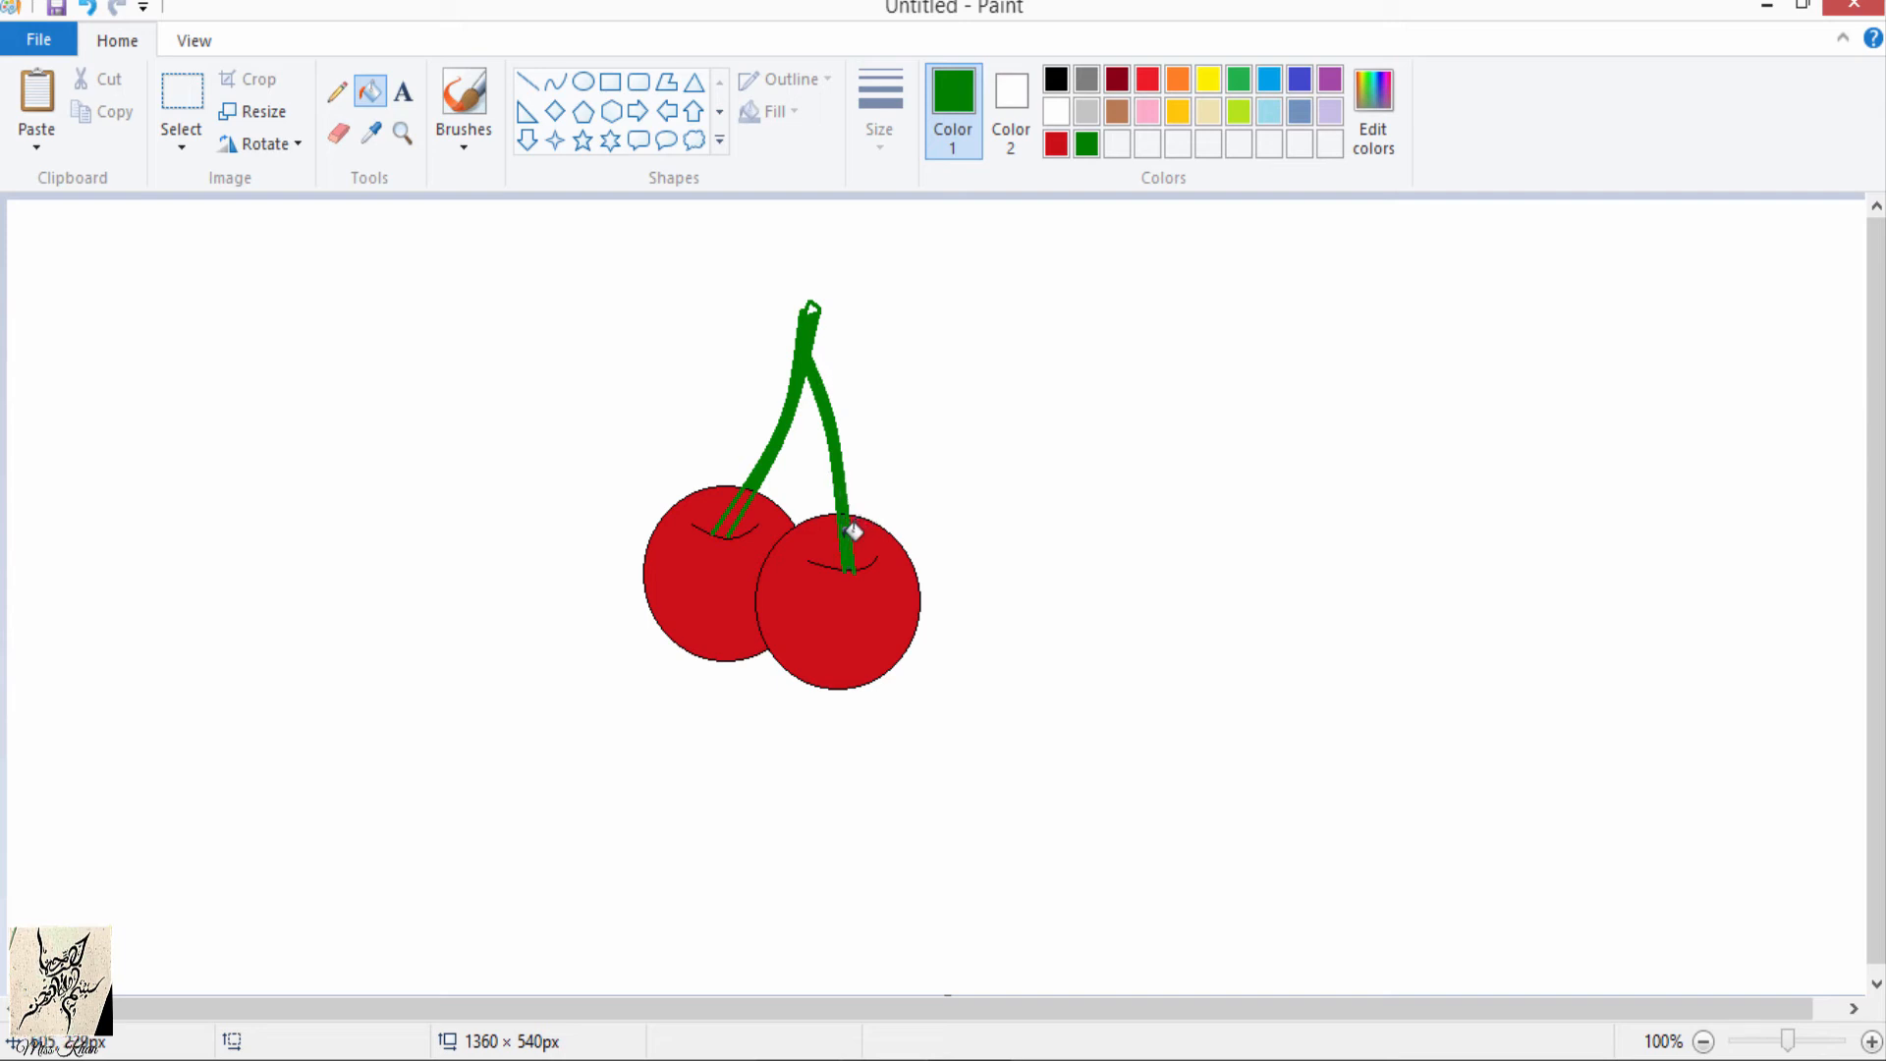
pyautogui.click(744, 504)
# Step: Try a Pencil touch-up with the second-thinnest line on the left cherry's stem, and undo it
pyautogui.click(337, 91)
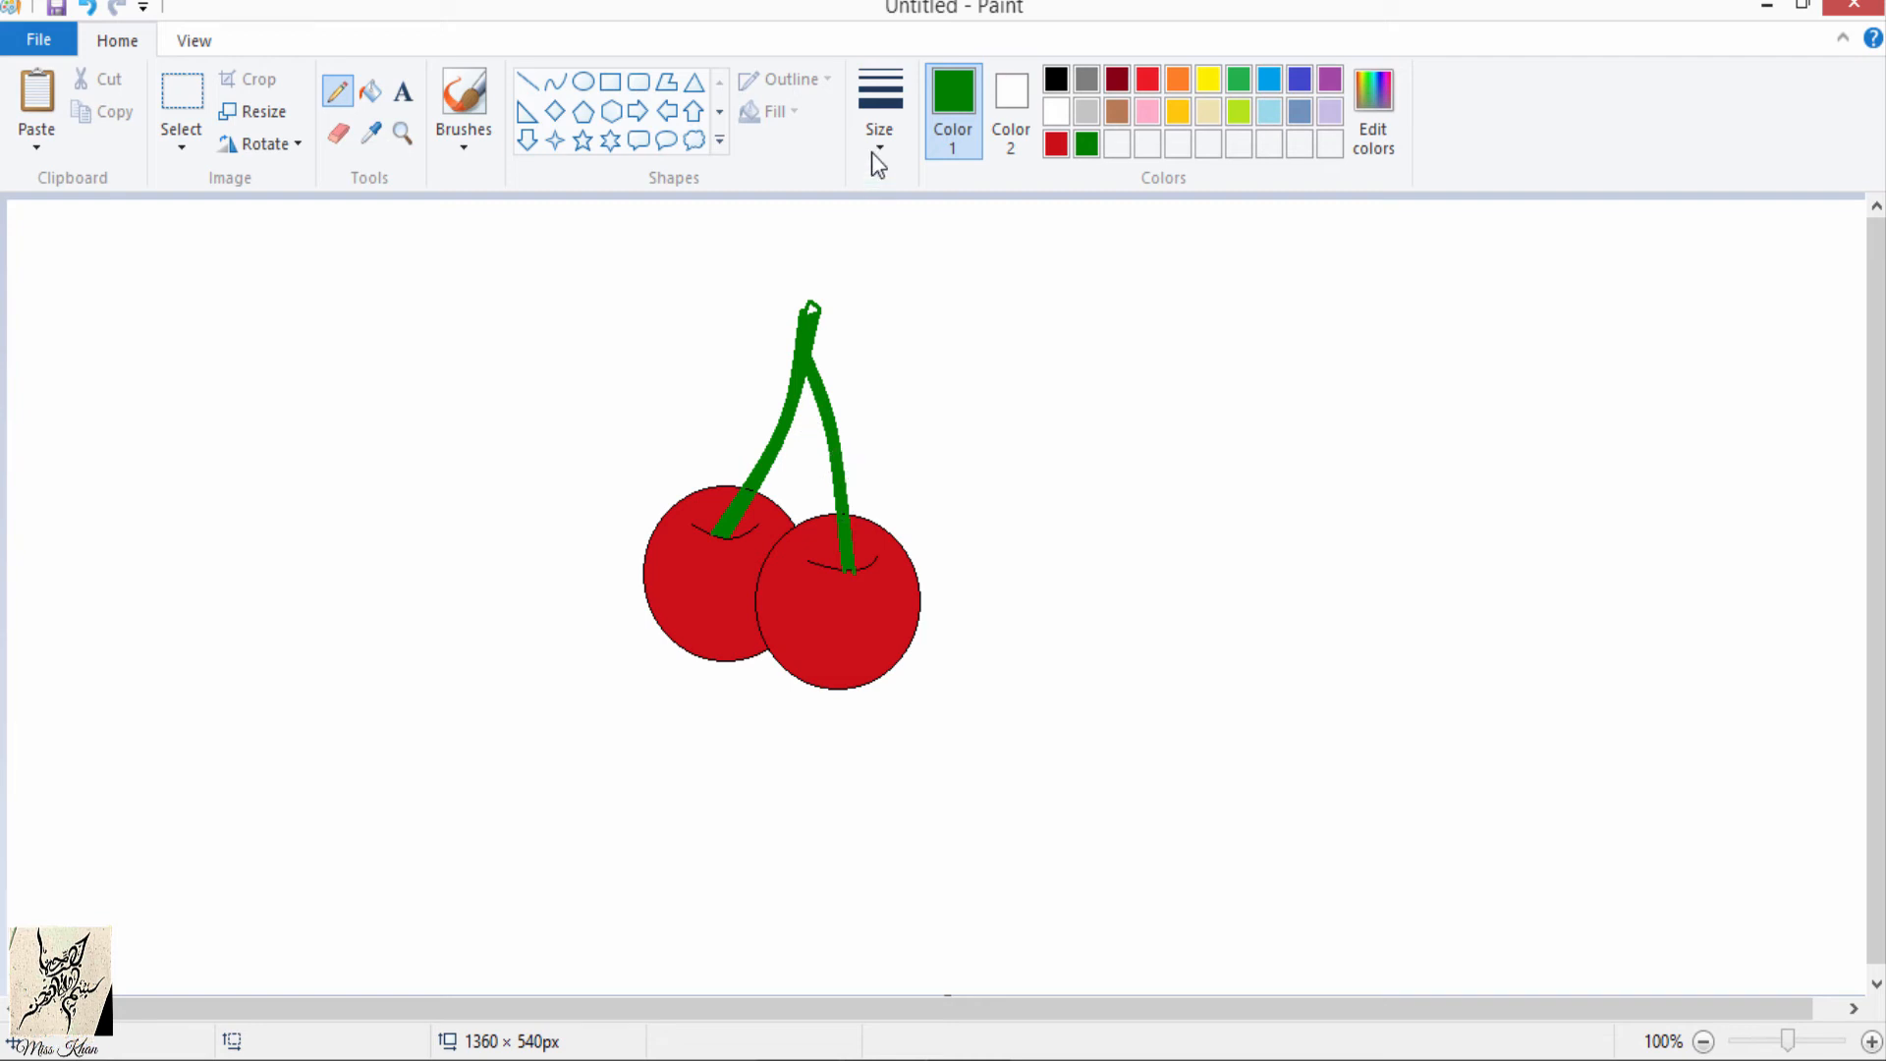
pyautogui.click(896, 143)
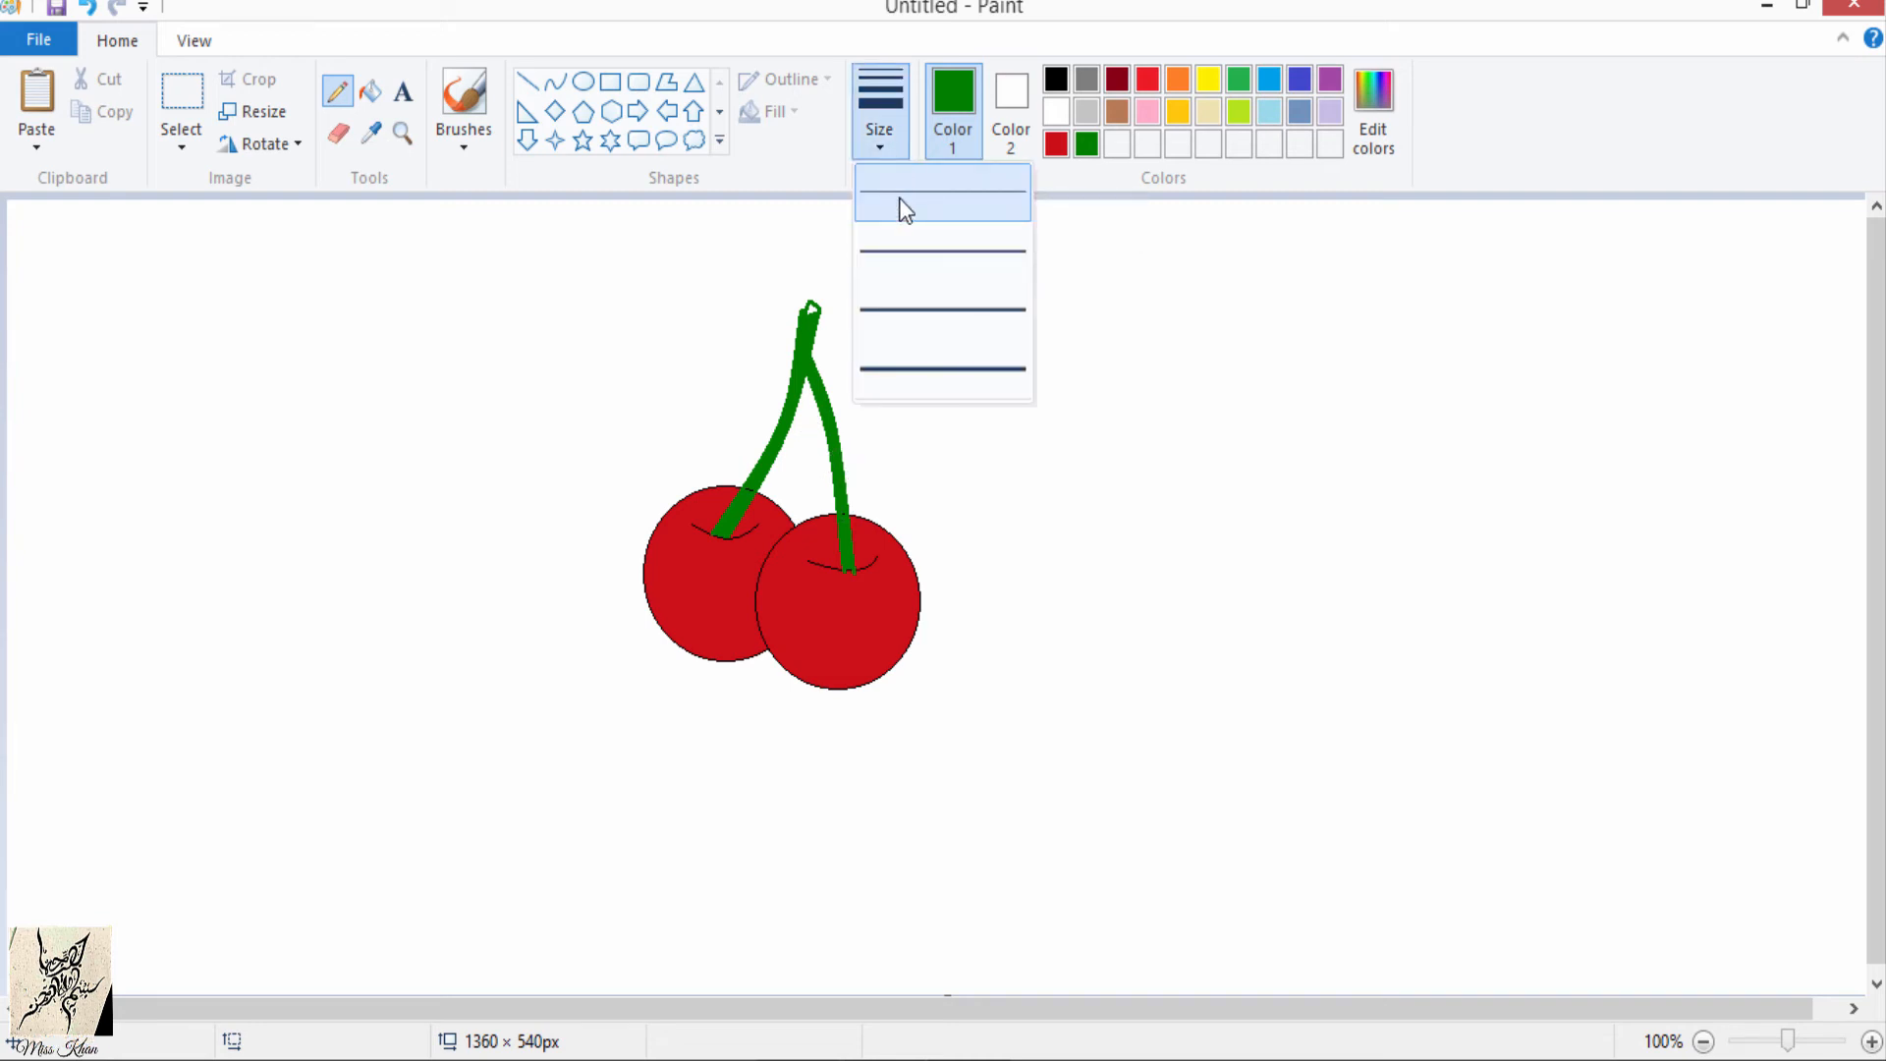
pyautogui.click(905, 251)
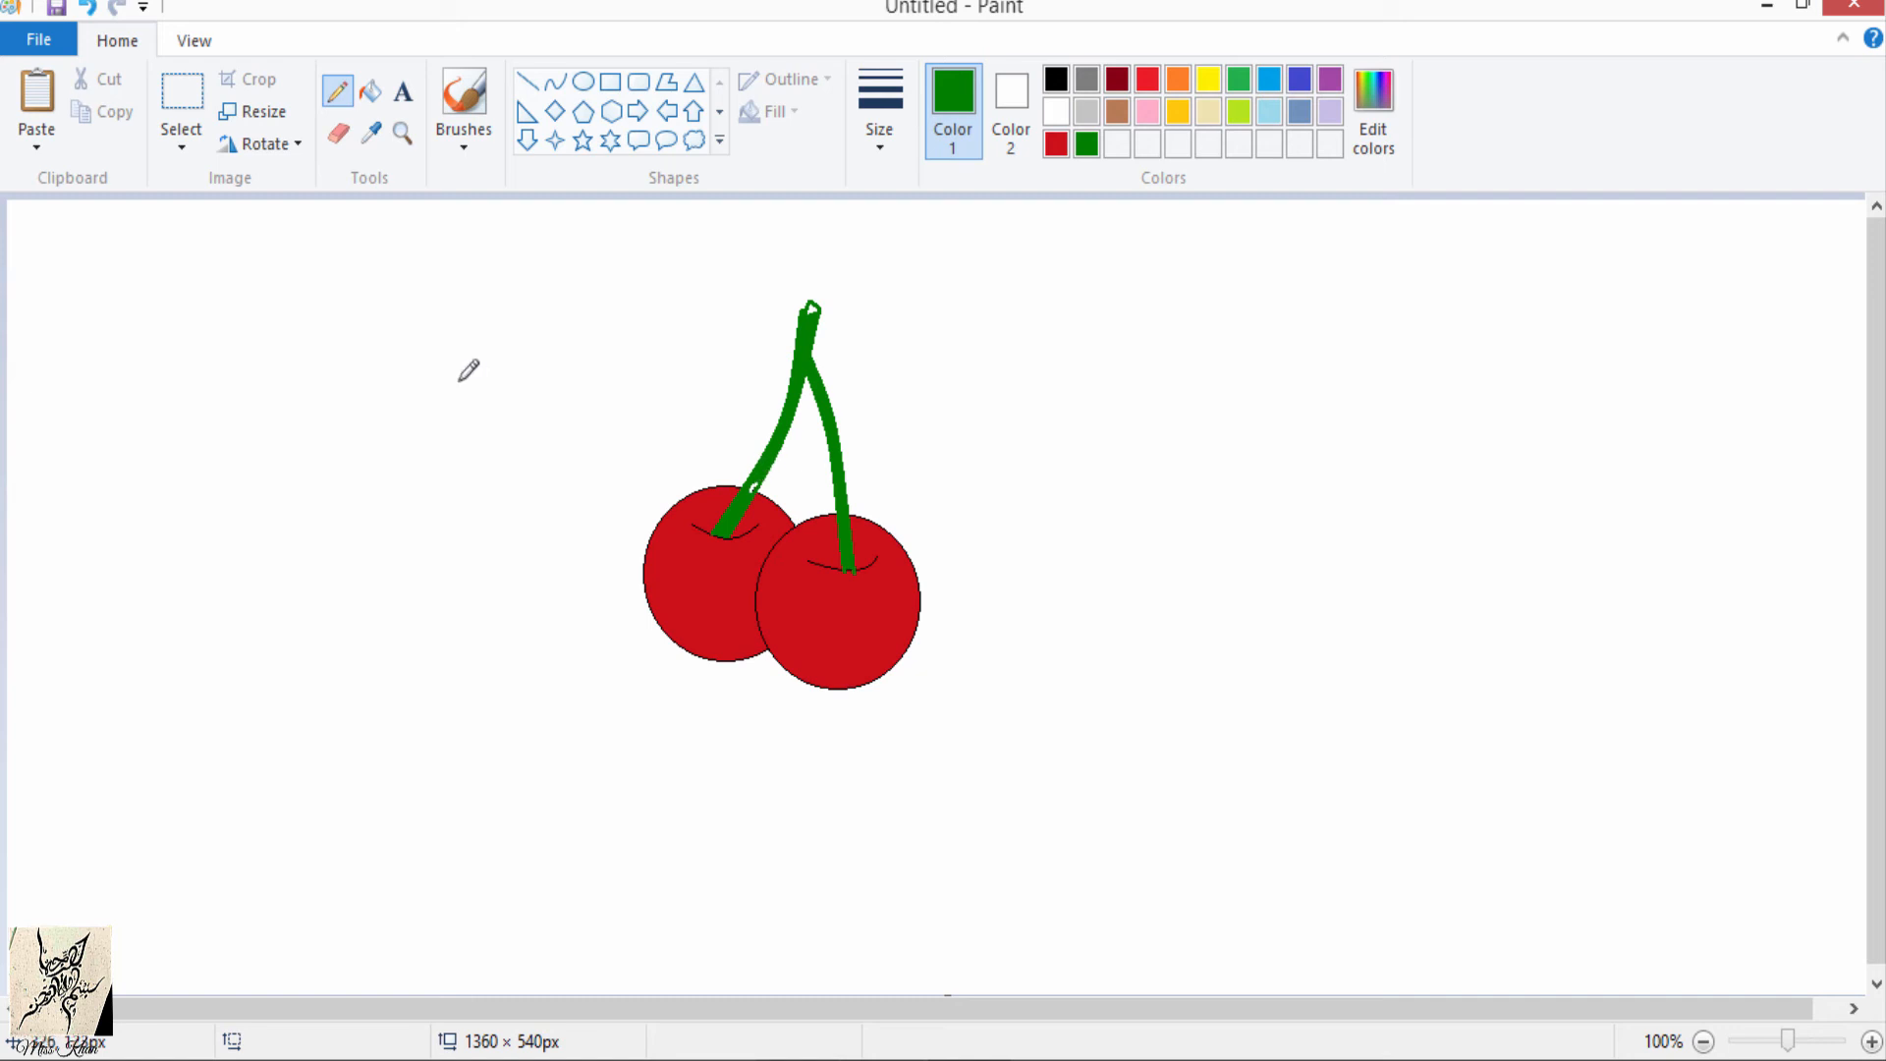
pyautogui.click(86, 19)
# Step: Fill the small white opening at the stem's top end with brown
pyautogui.click(1117, 110)
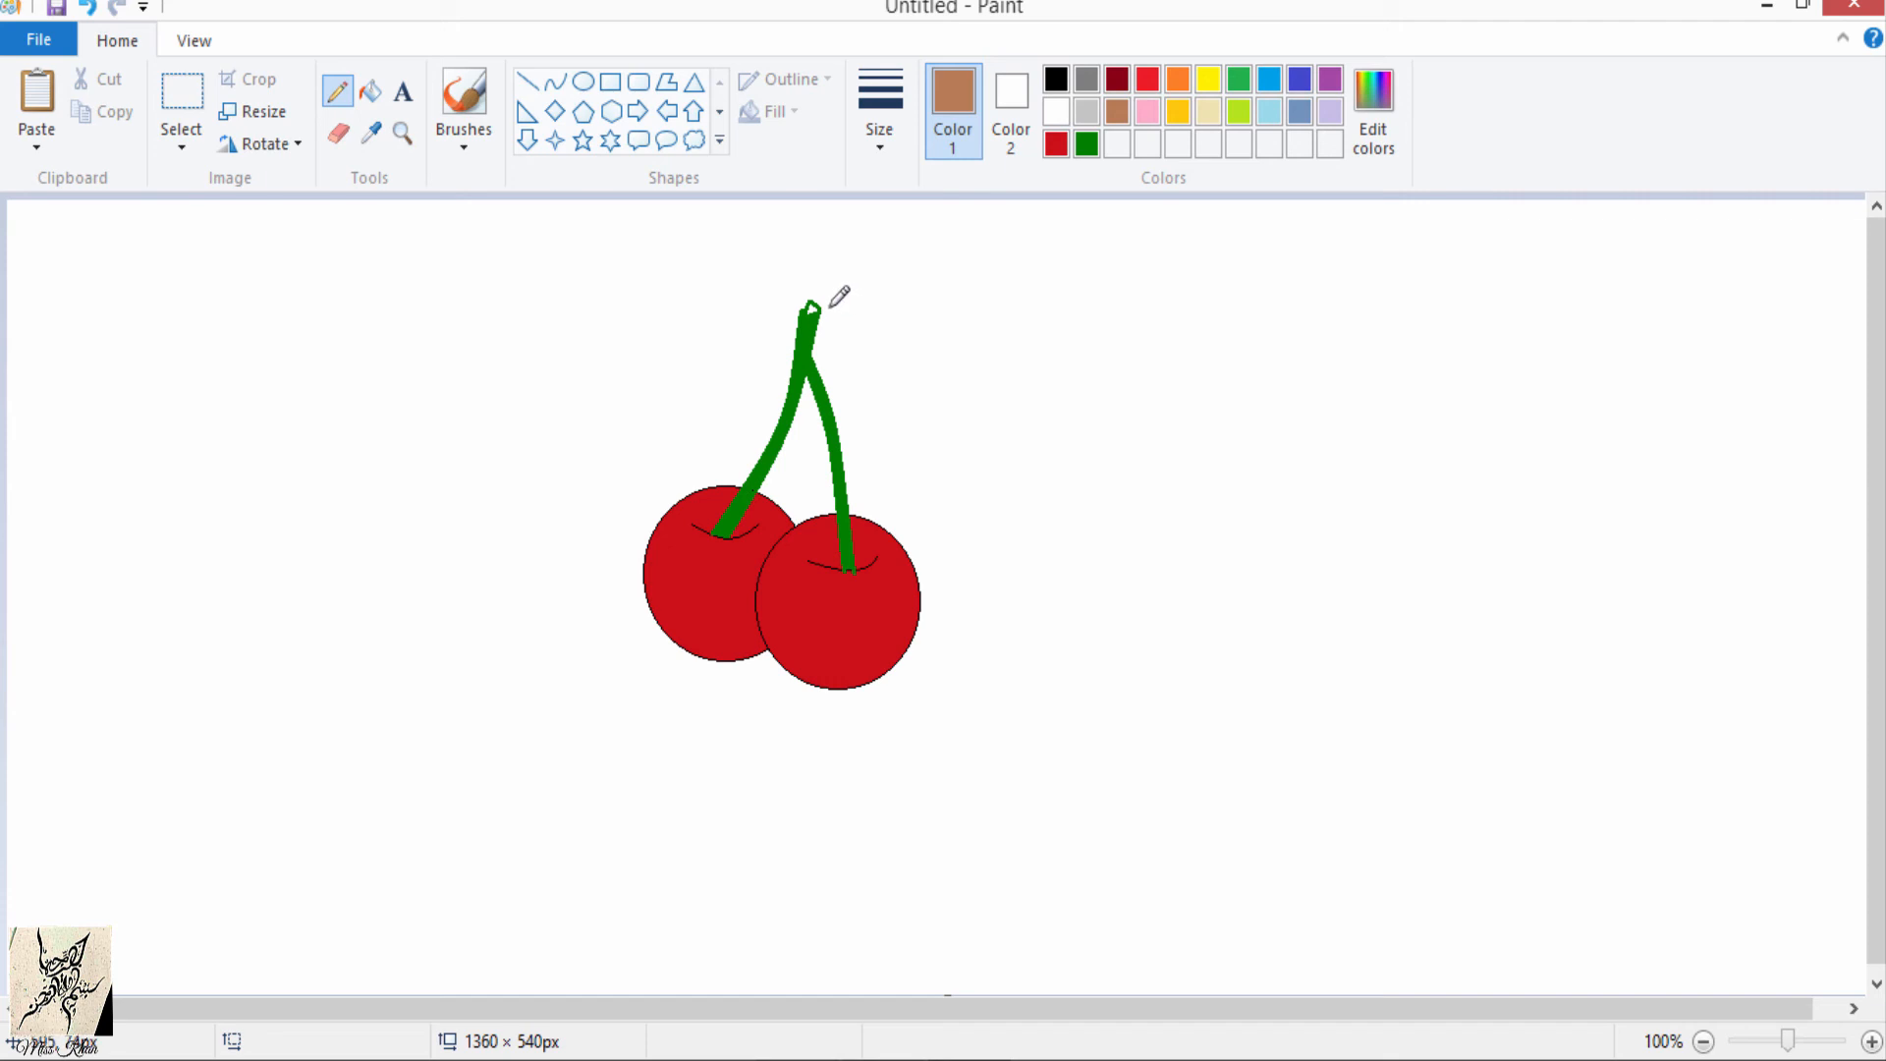
pyautogui.click(370, 92)
pyautogui.click(813, 308)
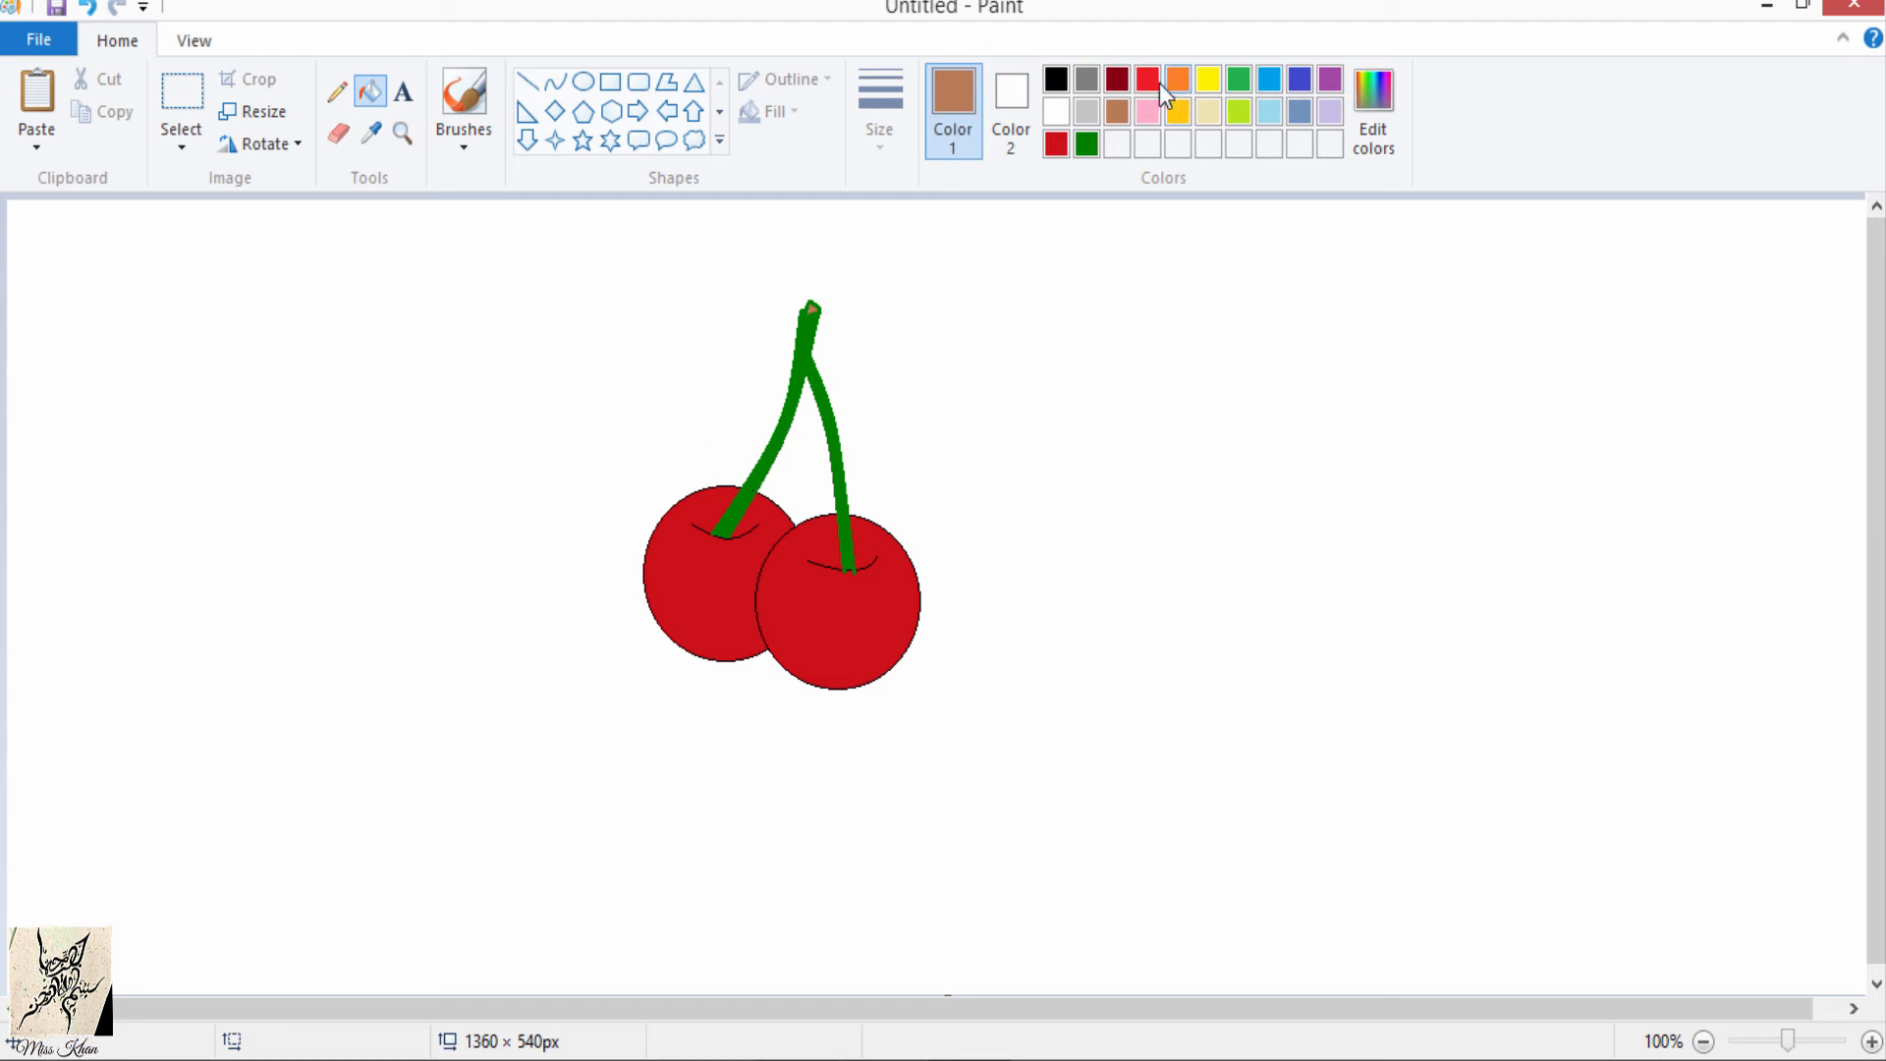
# Step: Colour the stem's cut top end dark red with the Pencil
pyautogui.click(1112, 80)
pyautogui.click(340, 95)
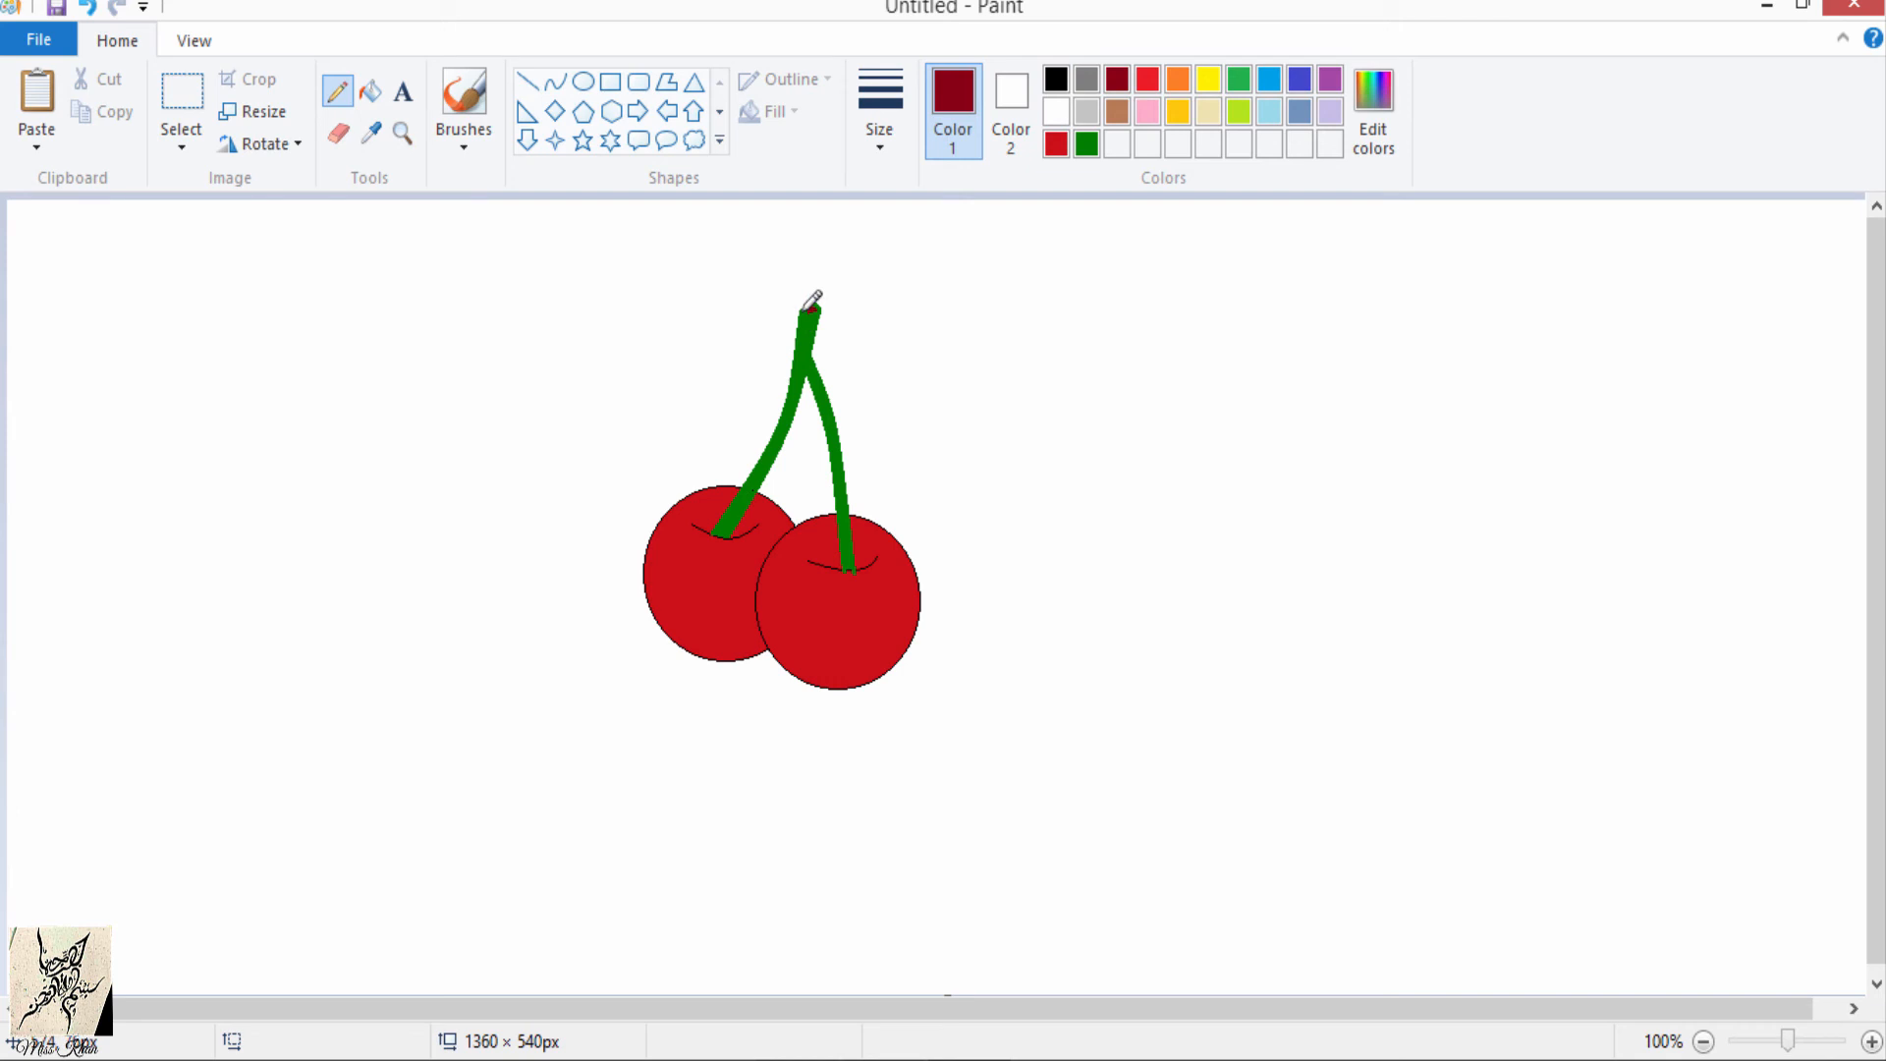
pyautogui.moveTo(806, 313); pyautogui.dragTo(806, 311)
# Step: Draw a leaf outline about 88 px wide in standard green, using two opposing curves from the upper stem out to a tip on its left
pyautogui.click(557, 80)
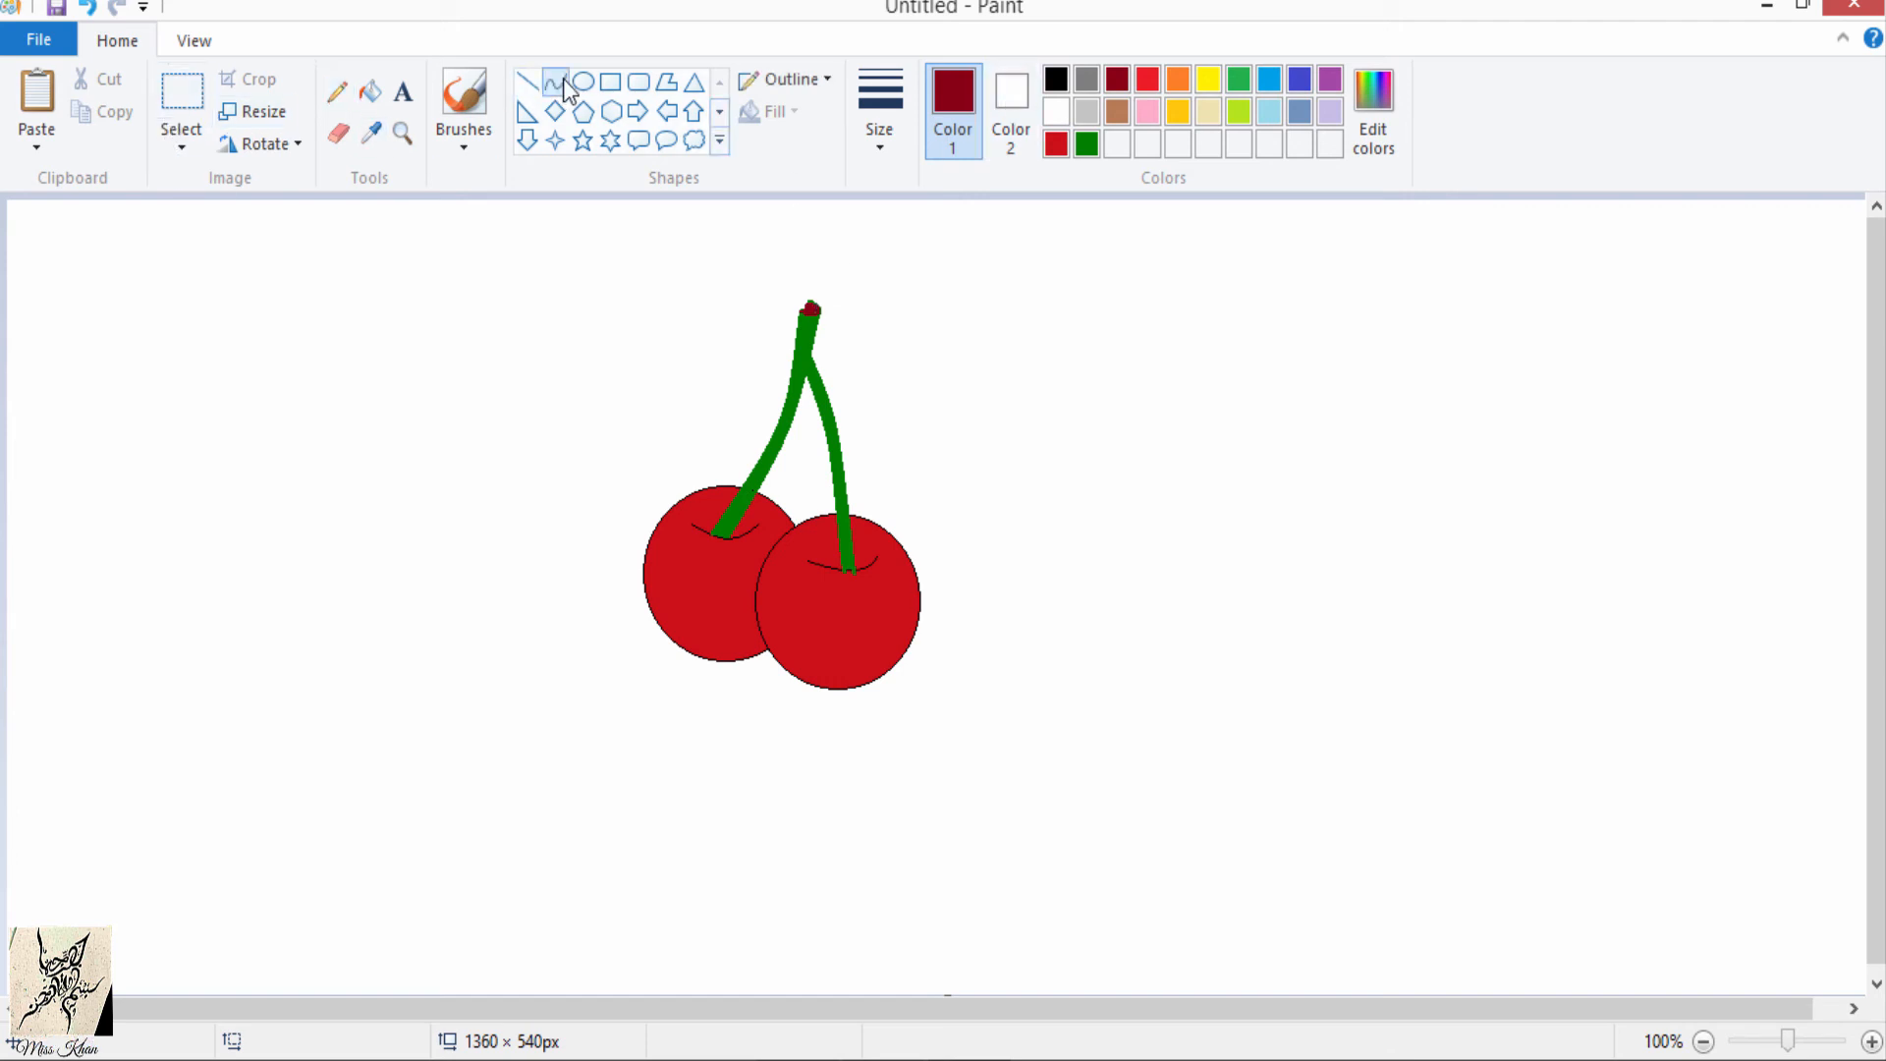
pyautogui.click(1247, 78)
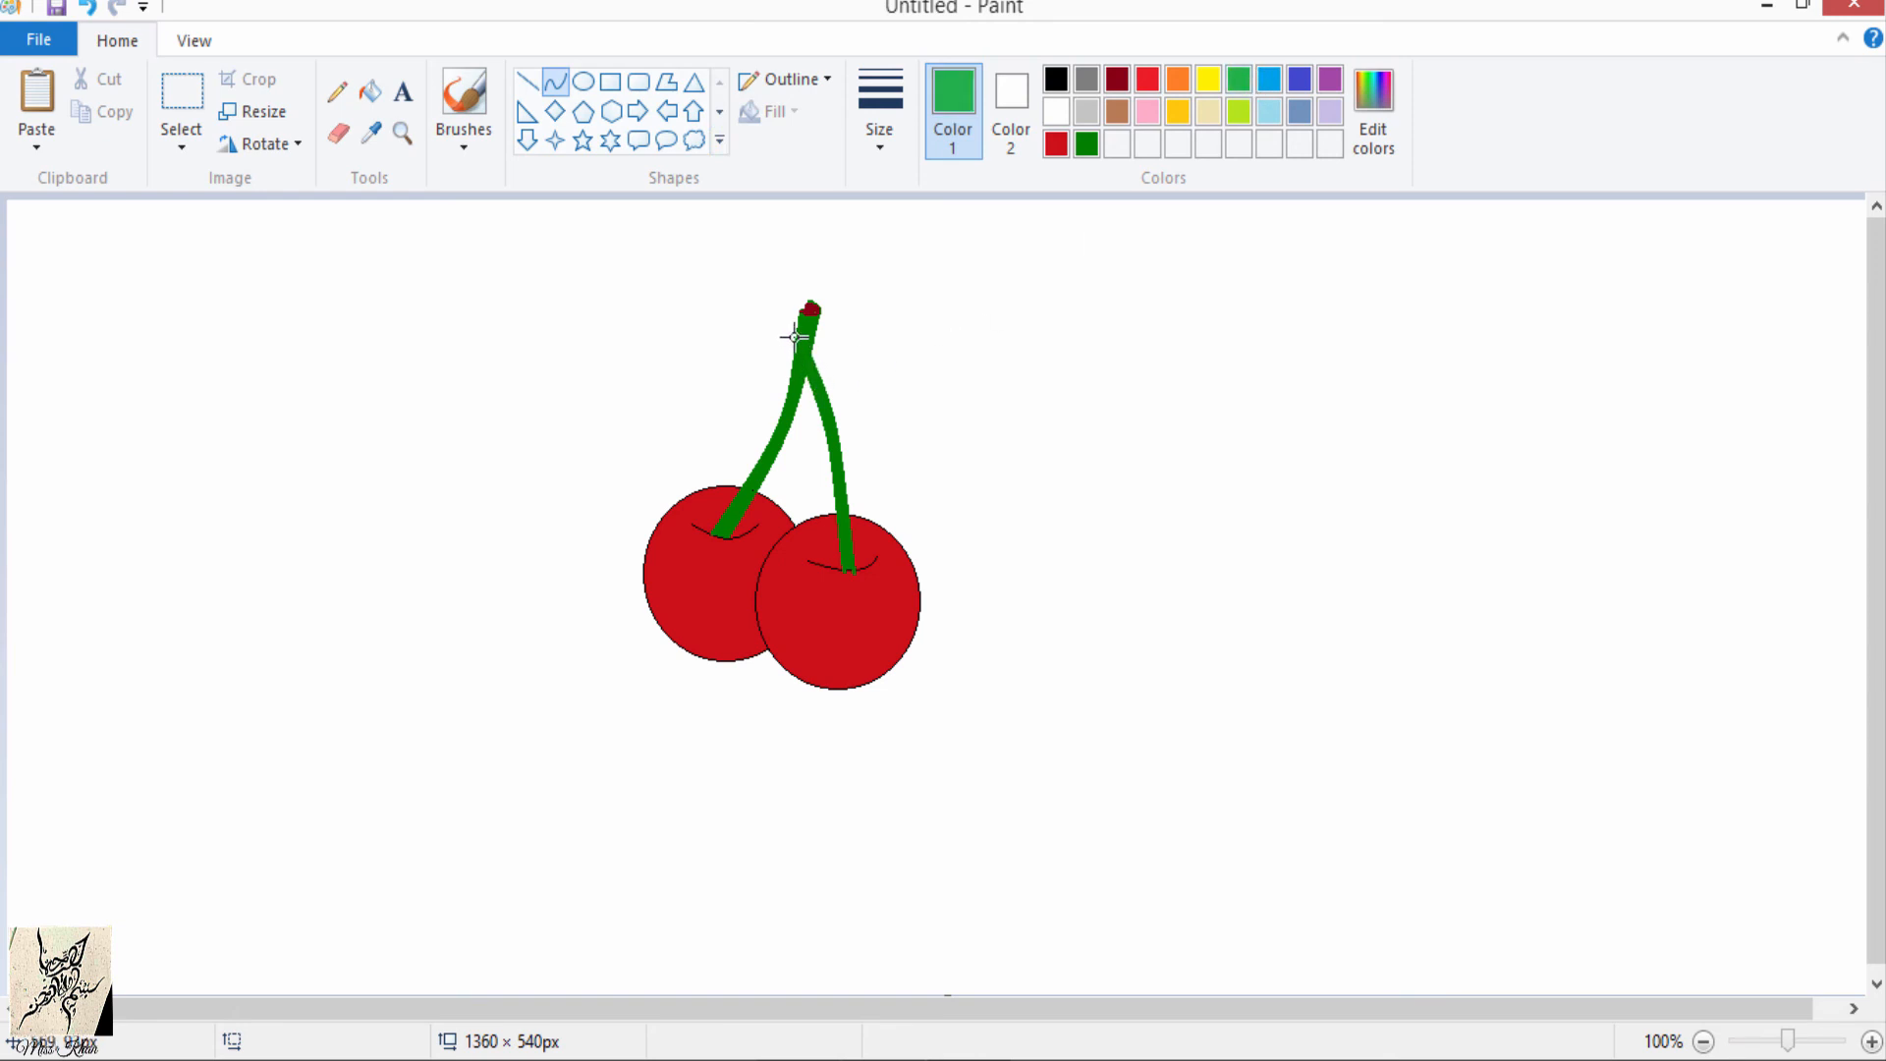
pyautogui.moveTo(796, 334); pyautogui.dragTo(729, 306)
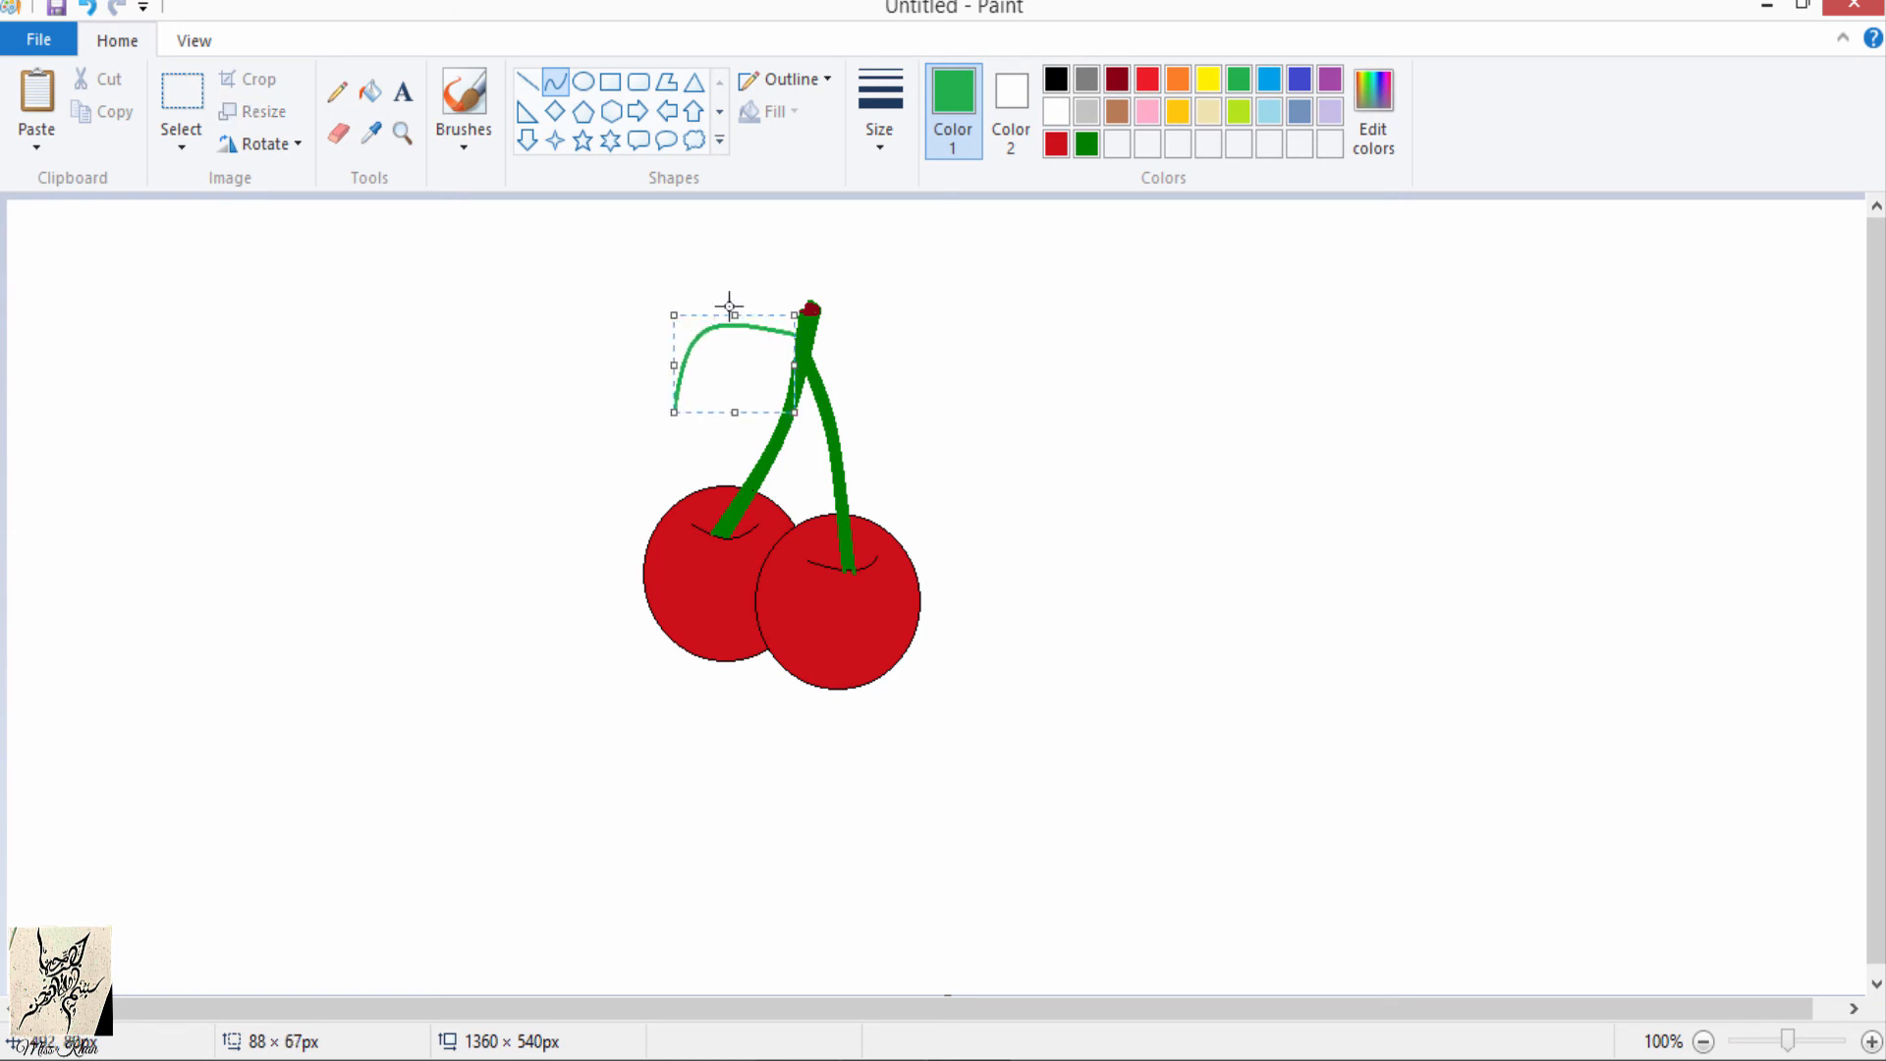
pyautogui.click(955, 326)
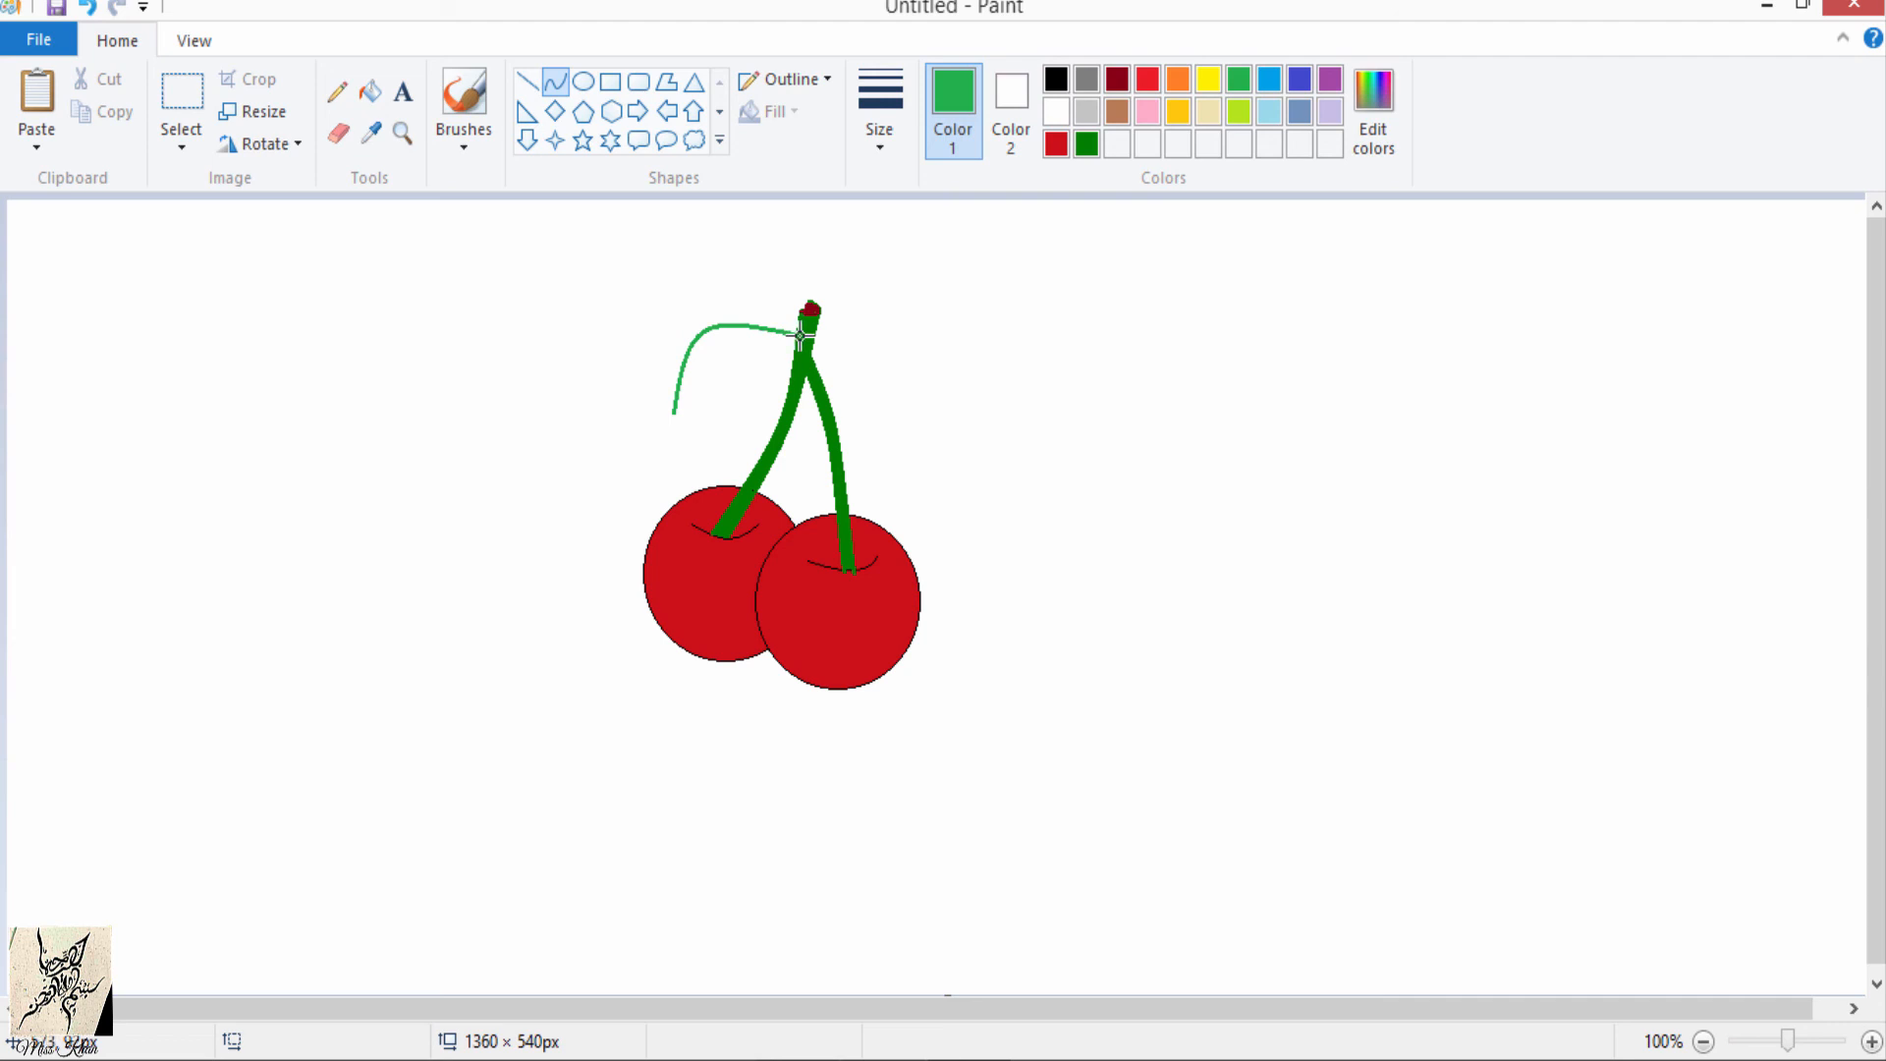
pyautogui.moveTo(799, 335); pyautogui.dragTo(746, 438)
pyautogui.click(990, 361)
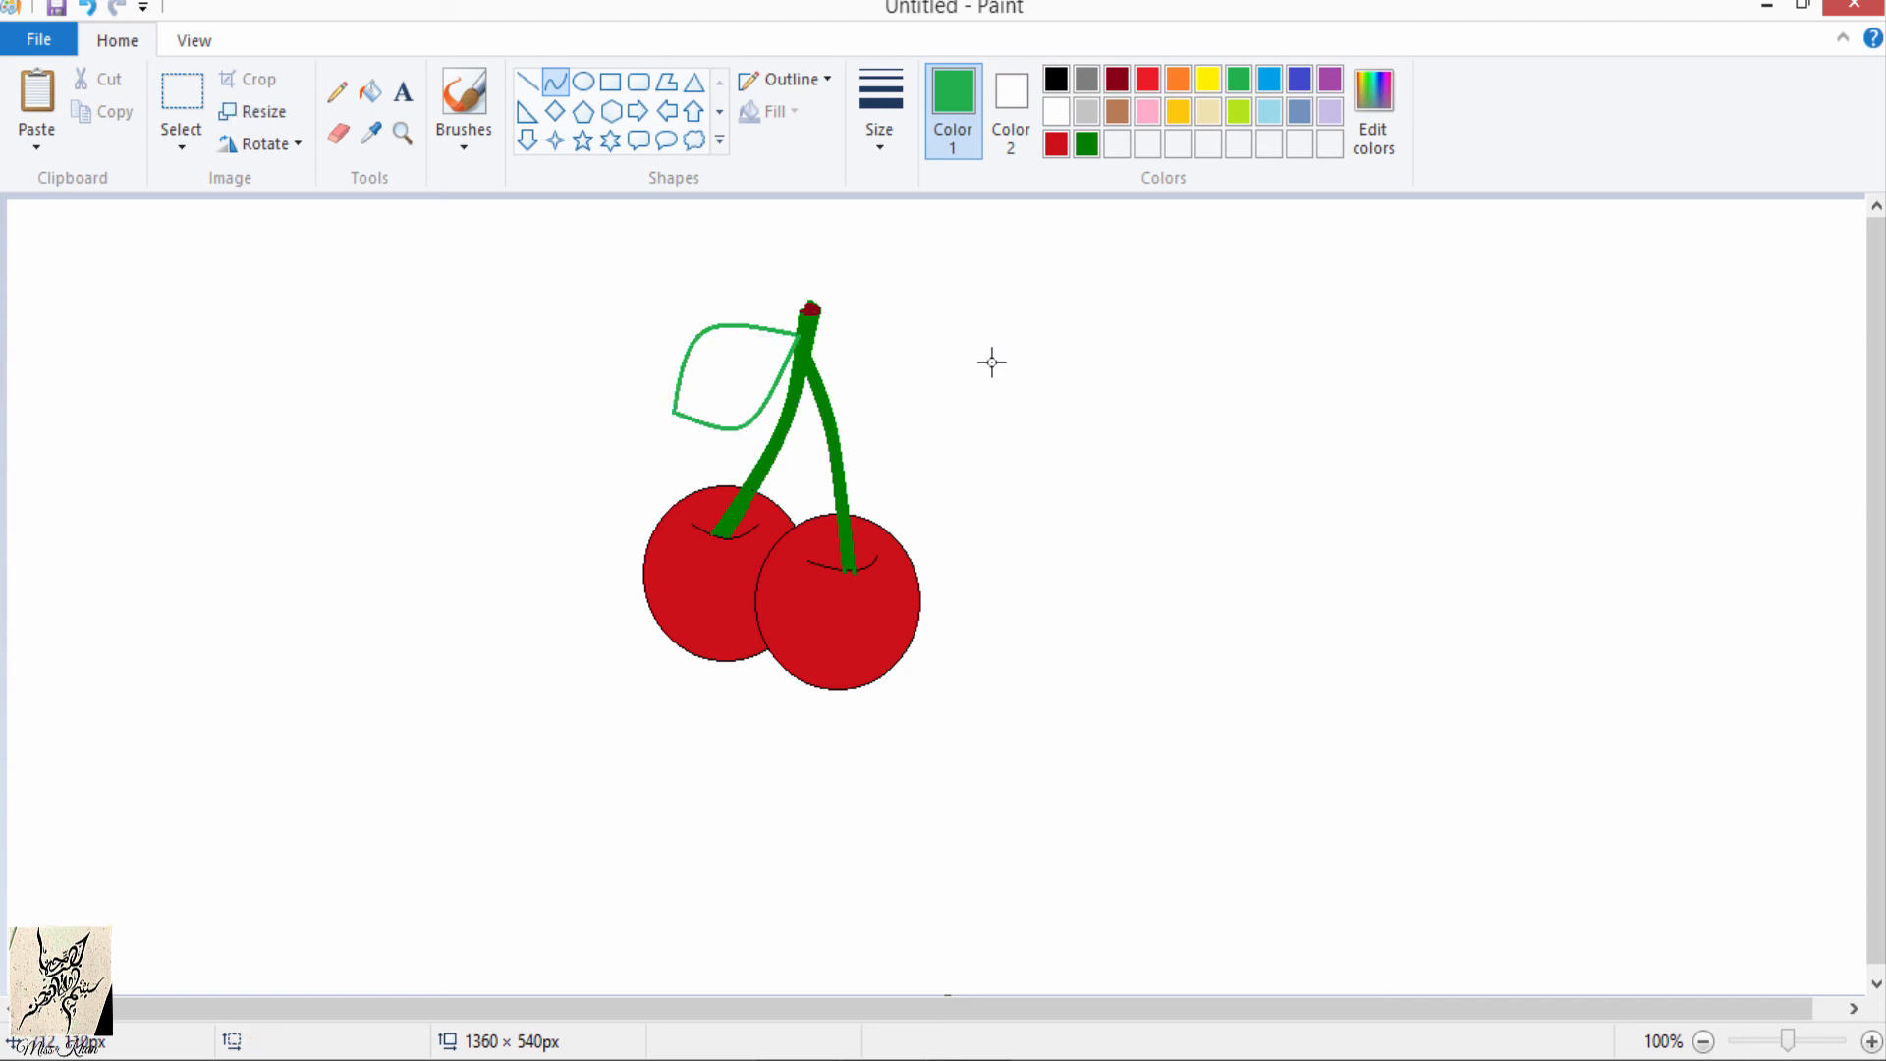
# Step: Fill the inside of the leaf with lime
pyautogui.click(371, 92)
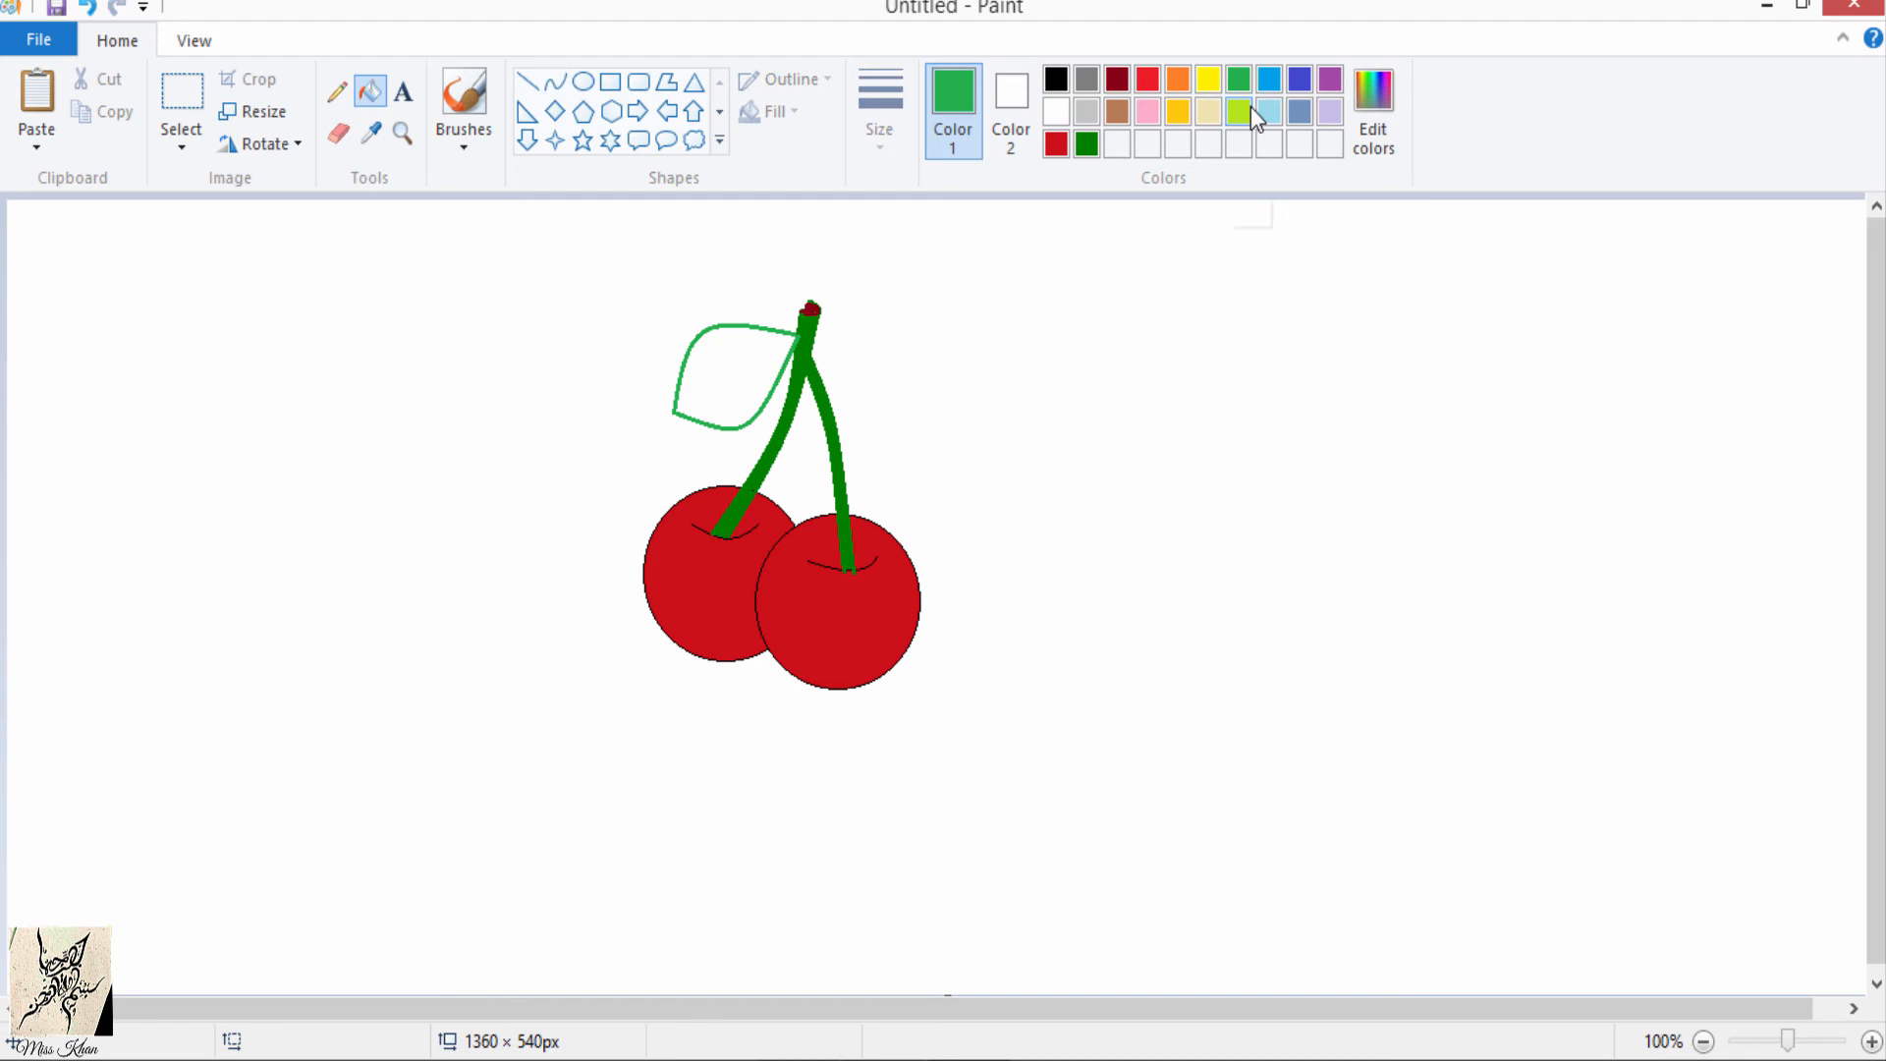
pyautogui.click(1248, 111)
pyautogui.click(757, 351)
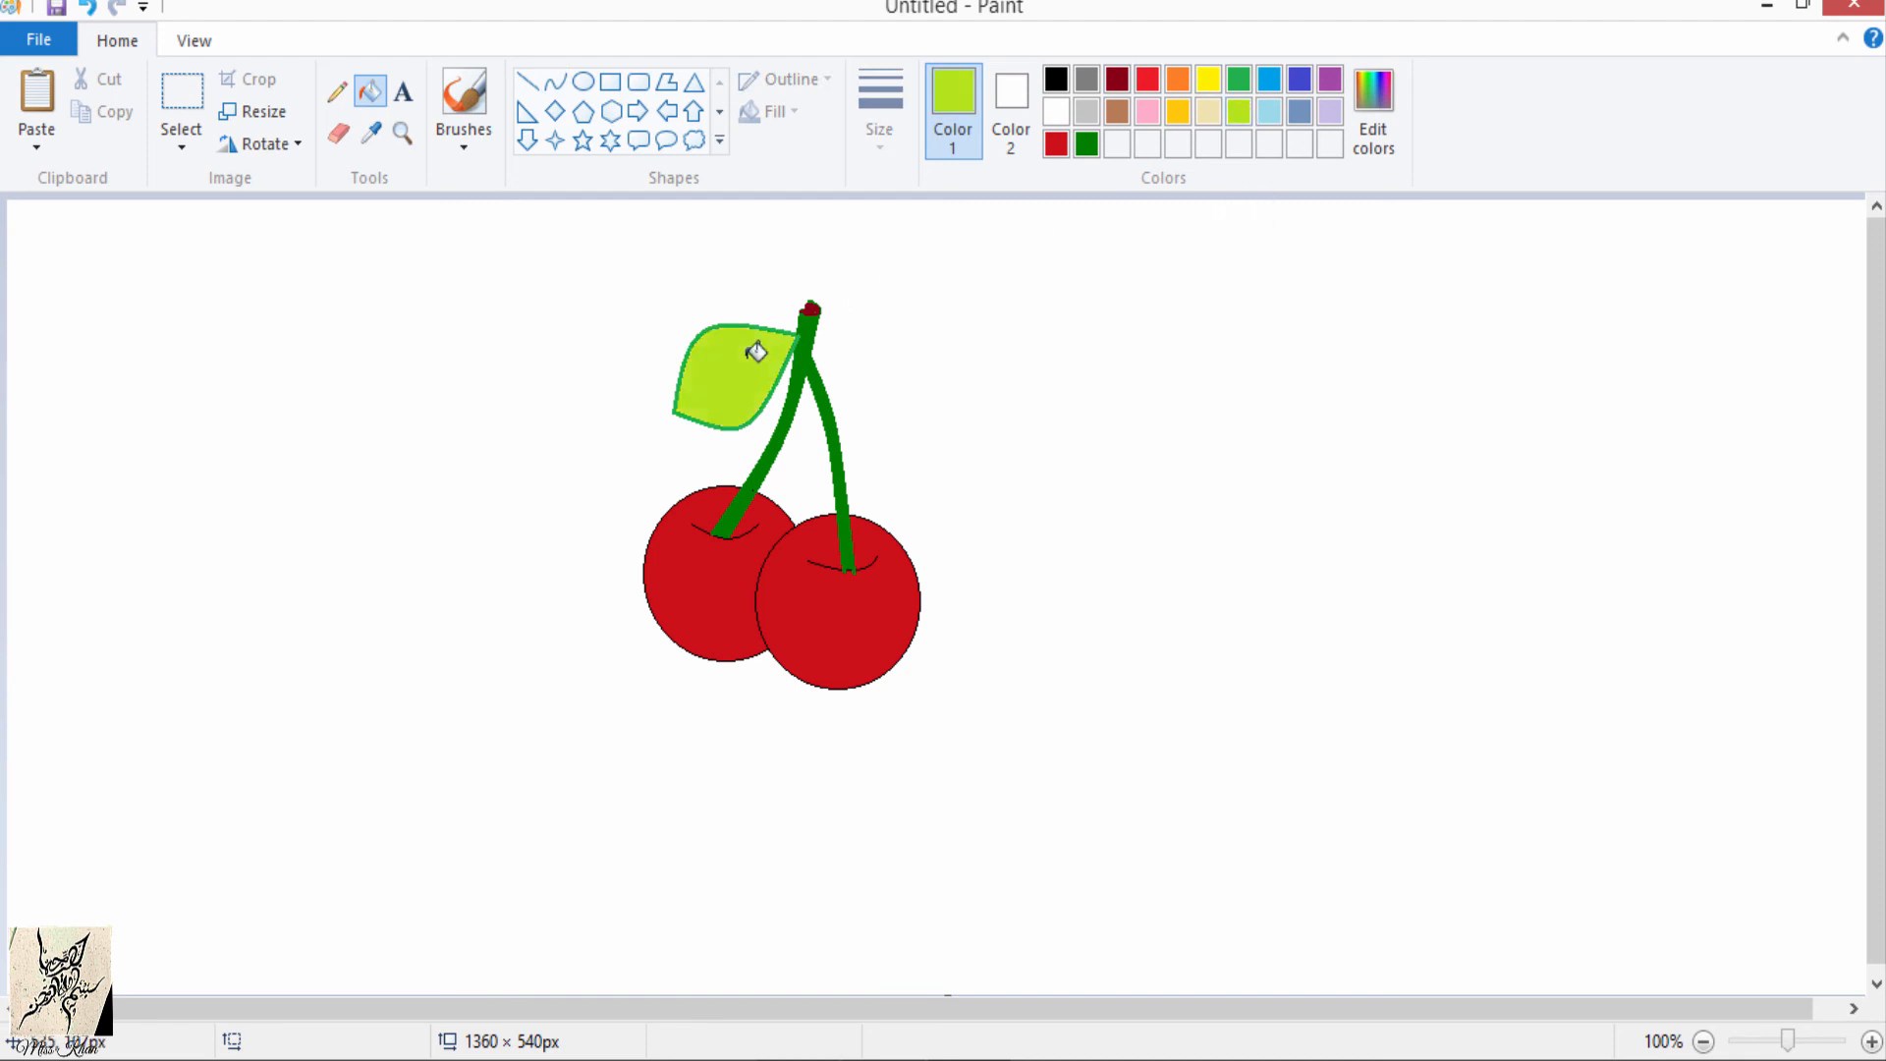
# Step: Draw a slightly bent green midrib curve, about 88 × 53 px, through the leaf from the stem to its tip
pyautogui.click(1240, 79)
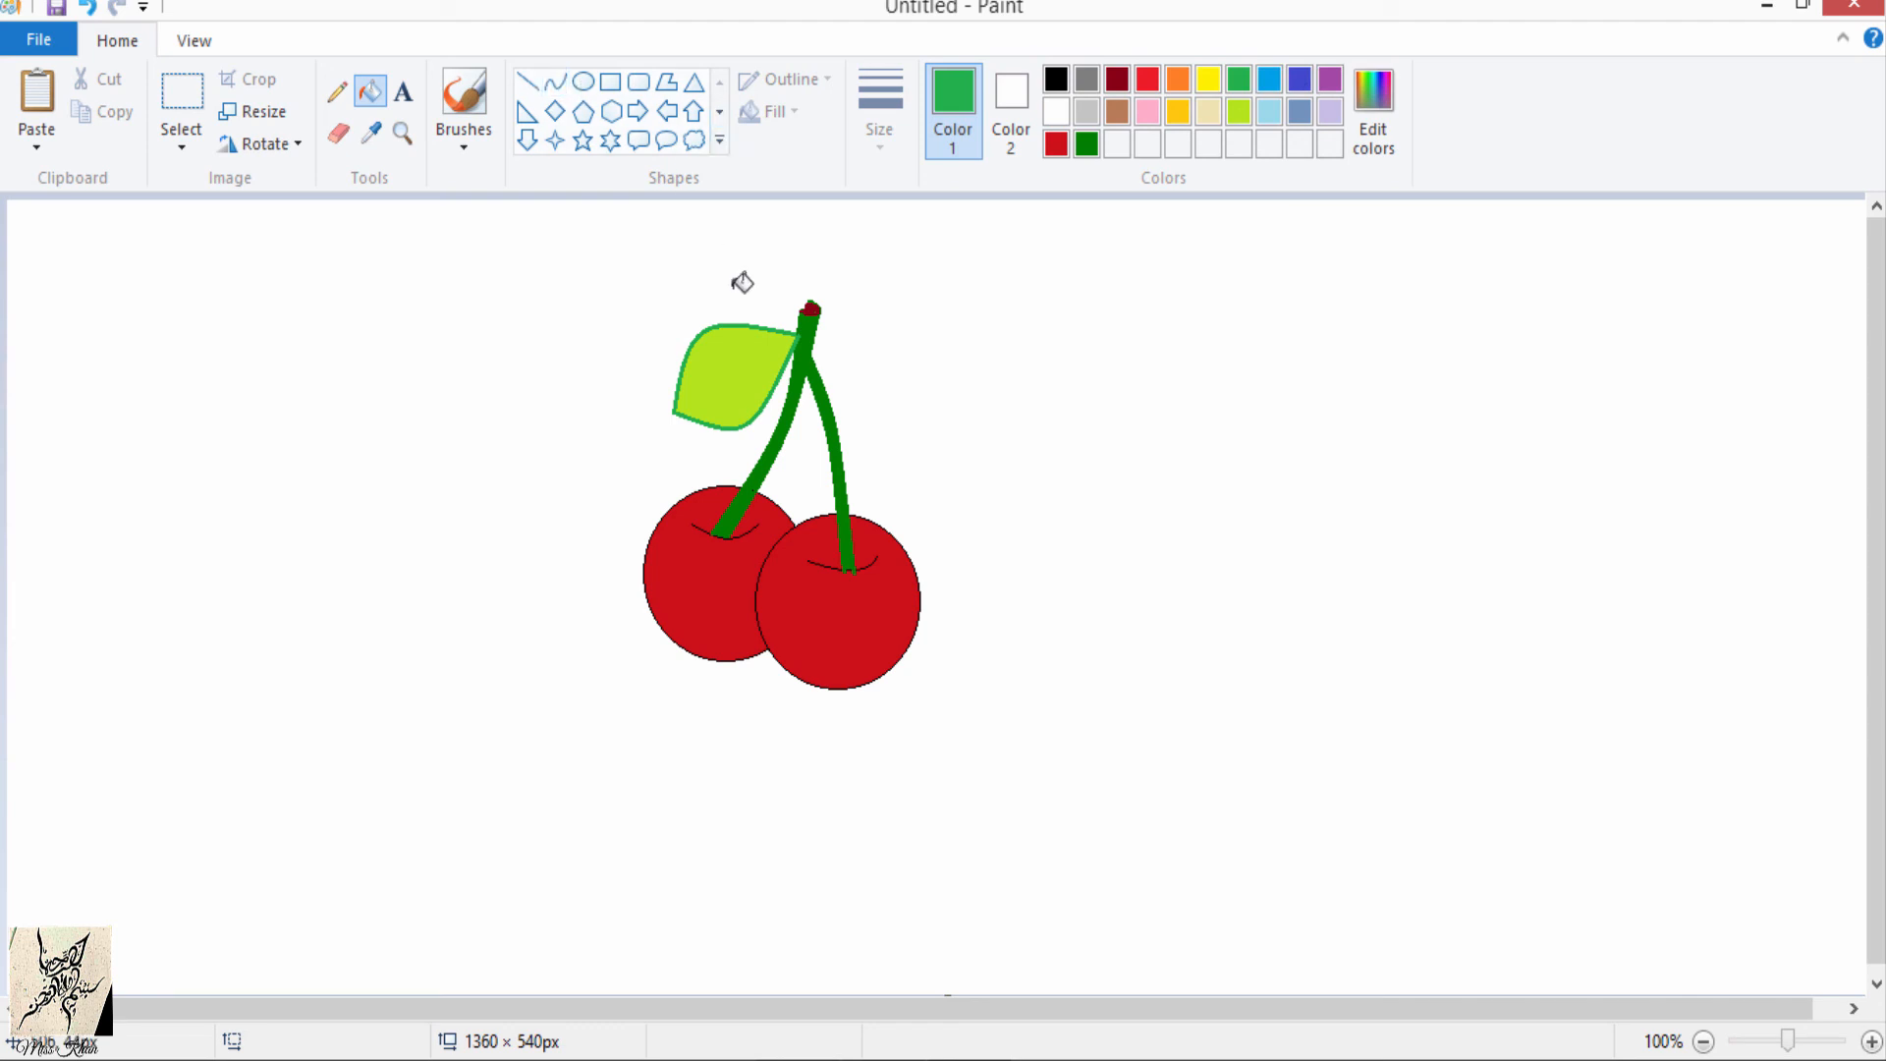
pyautogui.click(555, 82)
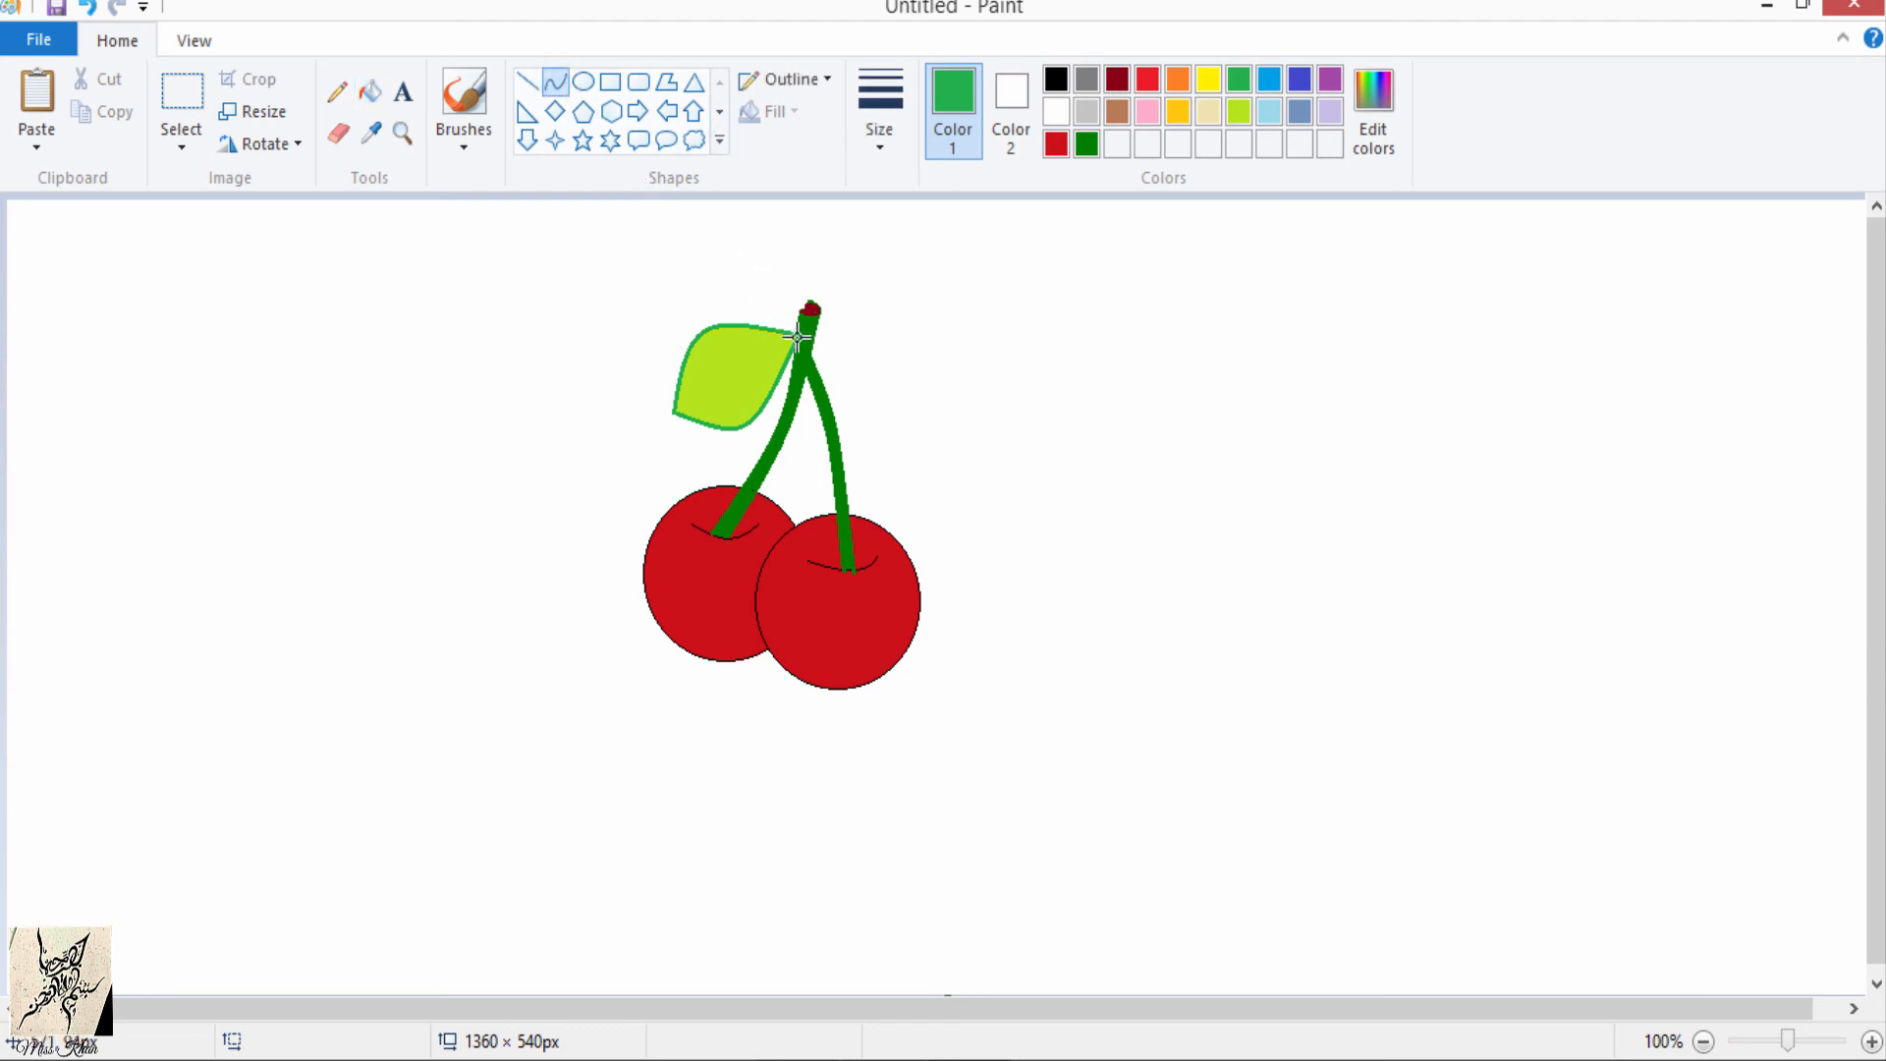
pyautogui.moveTo(798, 335); pyautogui.dragTo(675, 414)
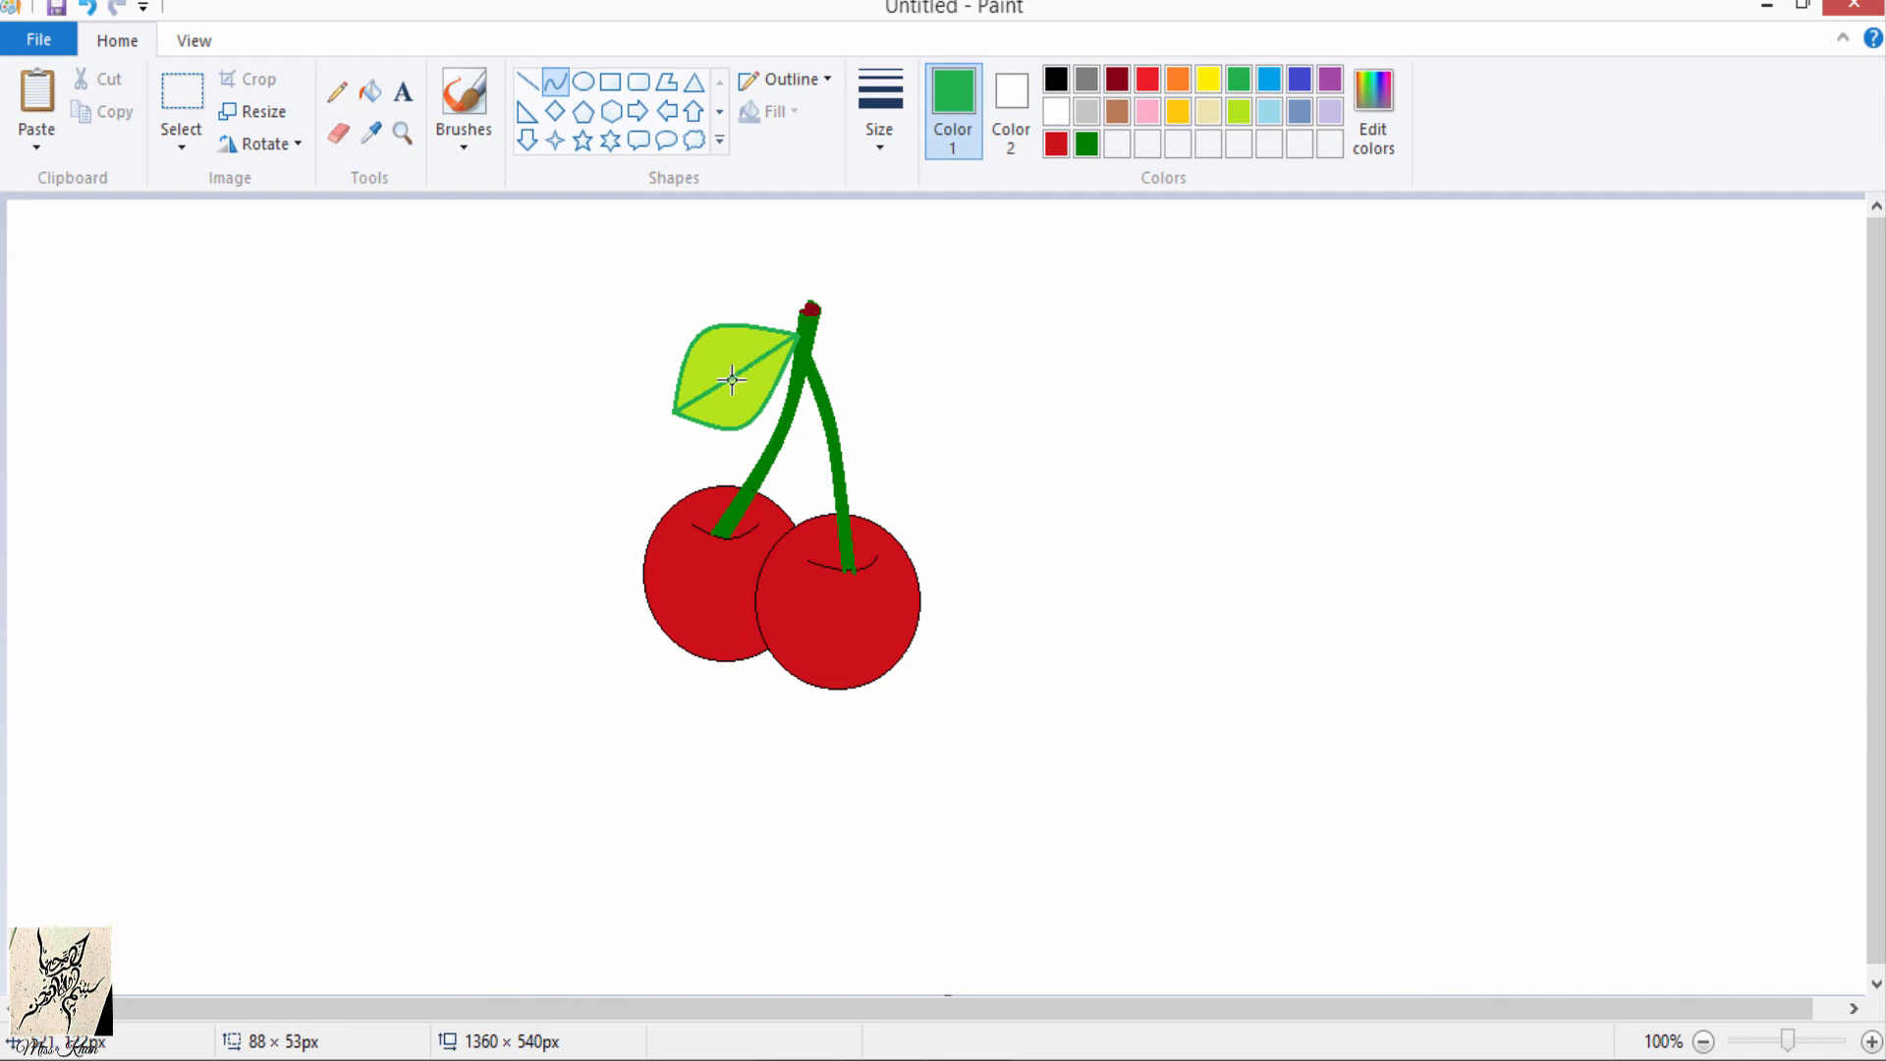
pyautogui.moveTo(732, 380); pyautogui.dragTo(742, 372)
pyautogui.click(741, 371)
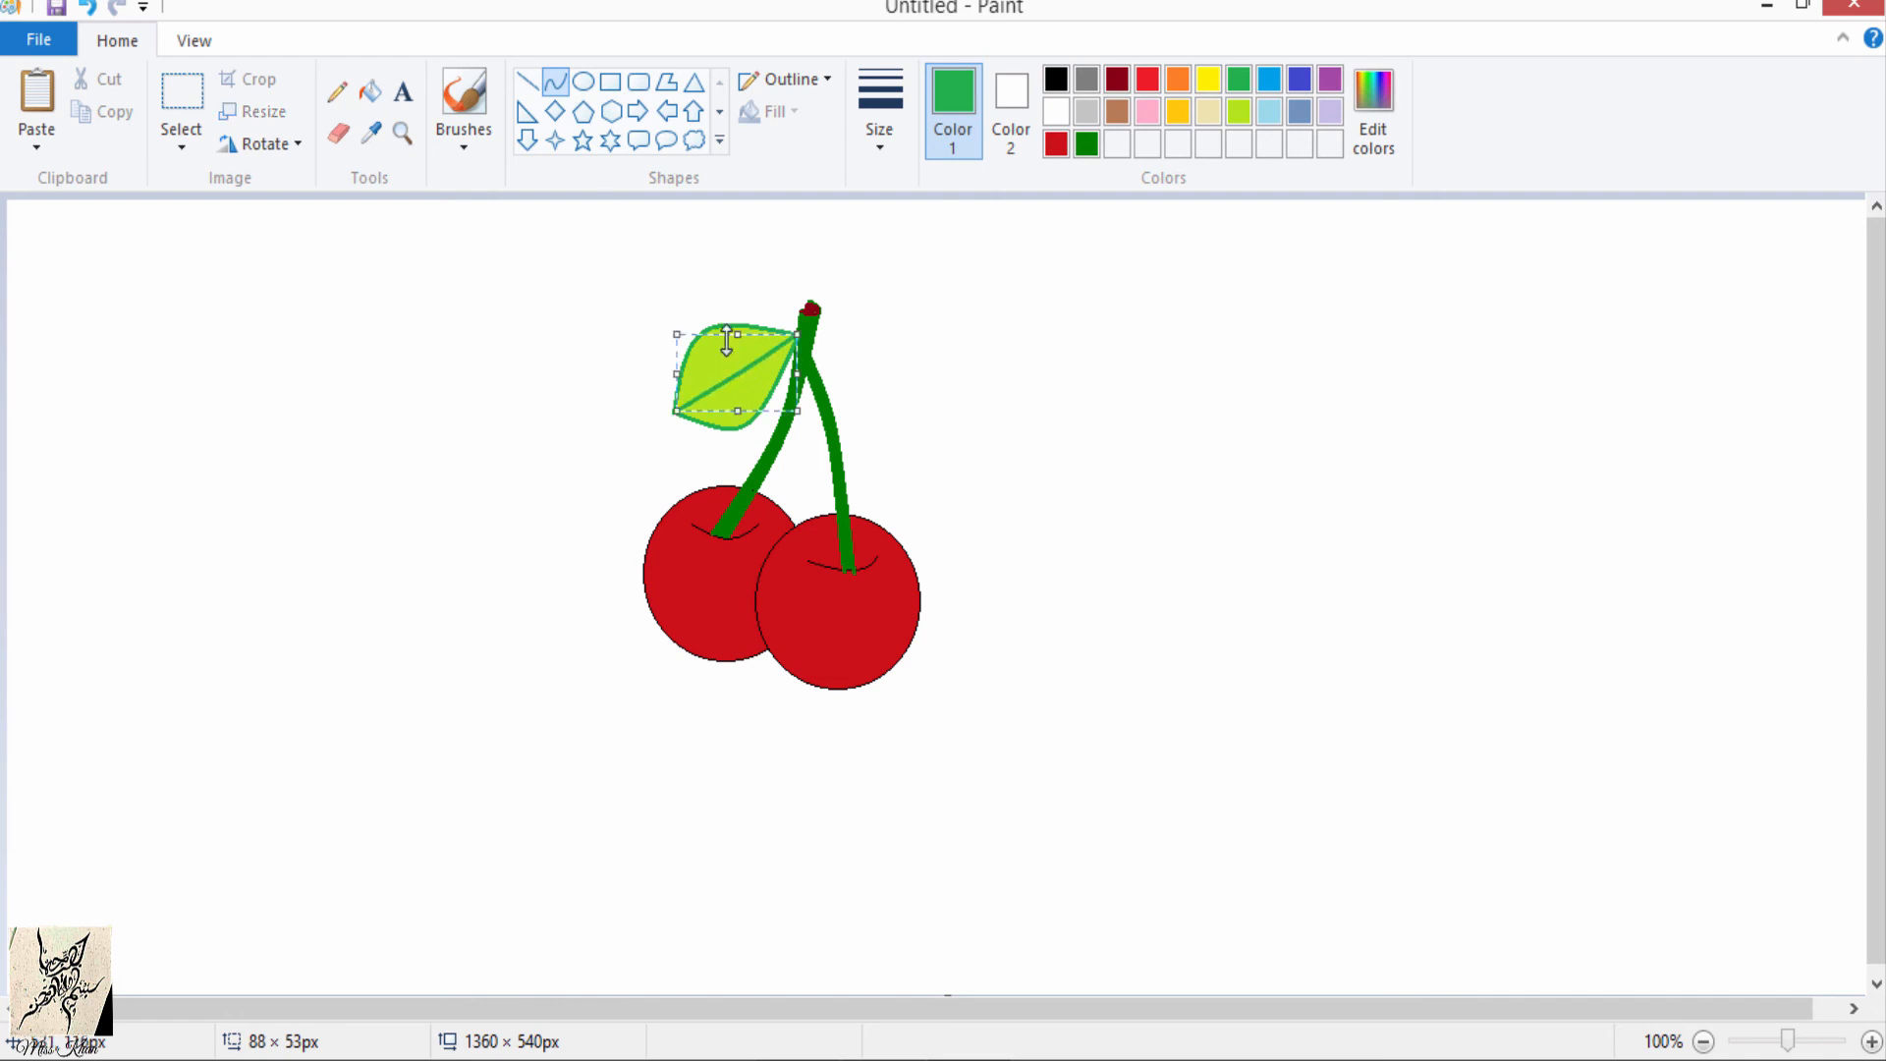
# Step: Draw four short green side veins with straight lines, two on each side of the leaf's midrib
pyautogui.click(527, 85)
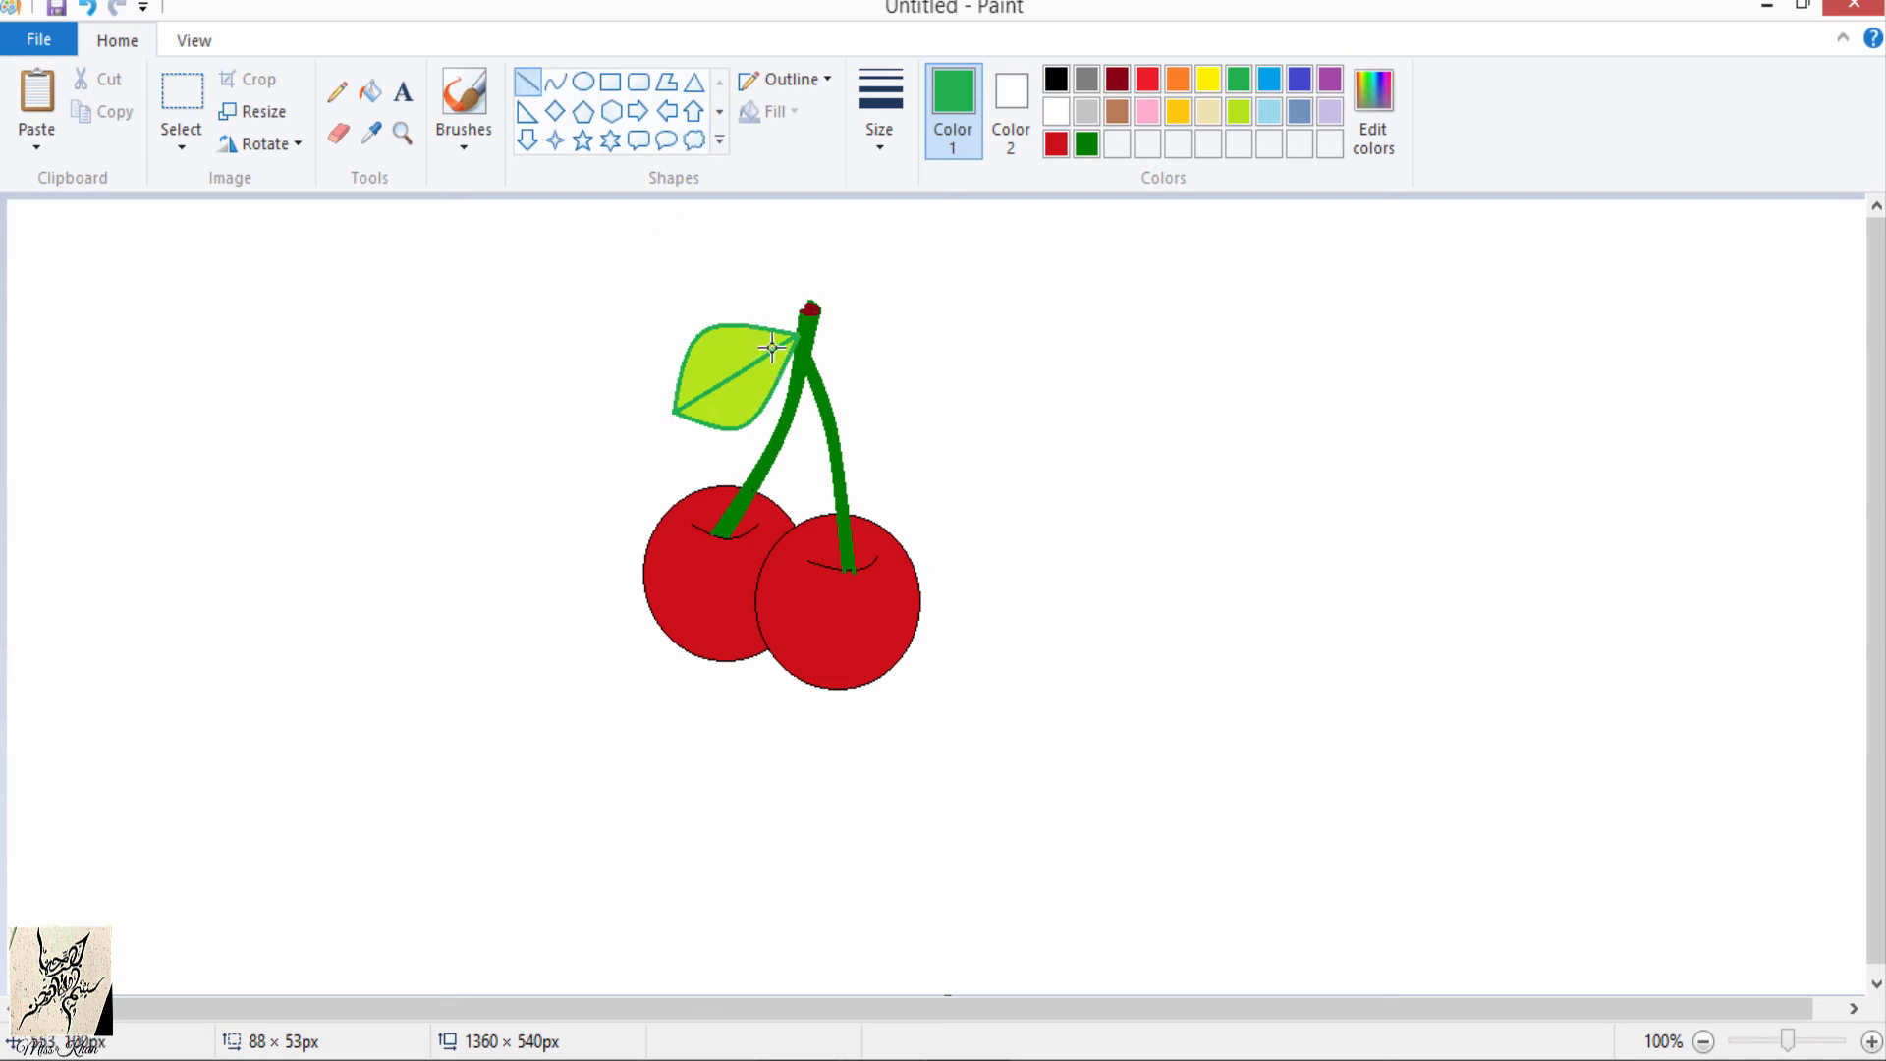
pyautogui.moveTo(773, 347)
pyautogui.mouseDown()
pyautogui.moveTo(701, 337)
pyautogui.moveTo(730, 325)
pyautogui.mouseUp()
pyautogui.moveTo(725, 371); pyautogui.dragTo(687, 369)
pyautogui.click(758, 366)
pyautogui.moveTo(757, 363); pyautogui.dragTo(738, 420)
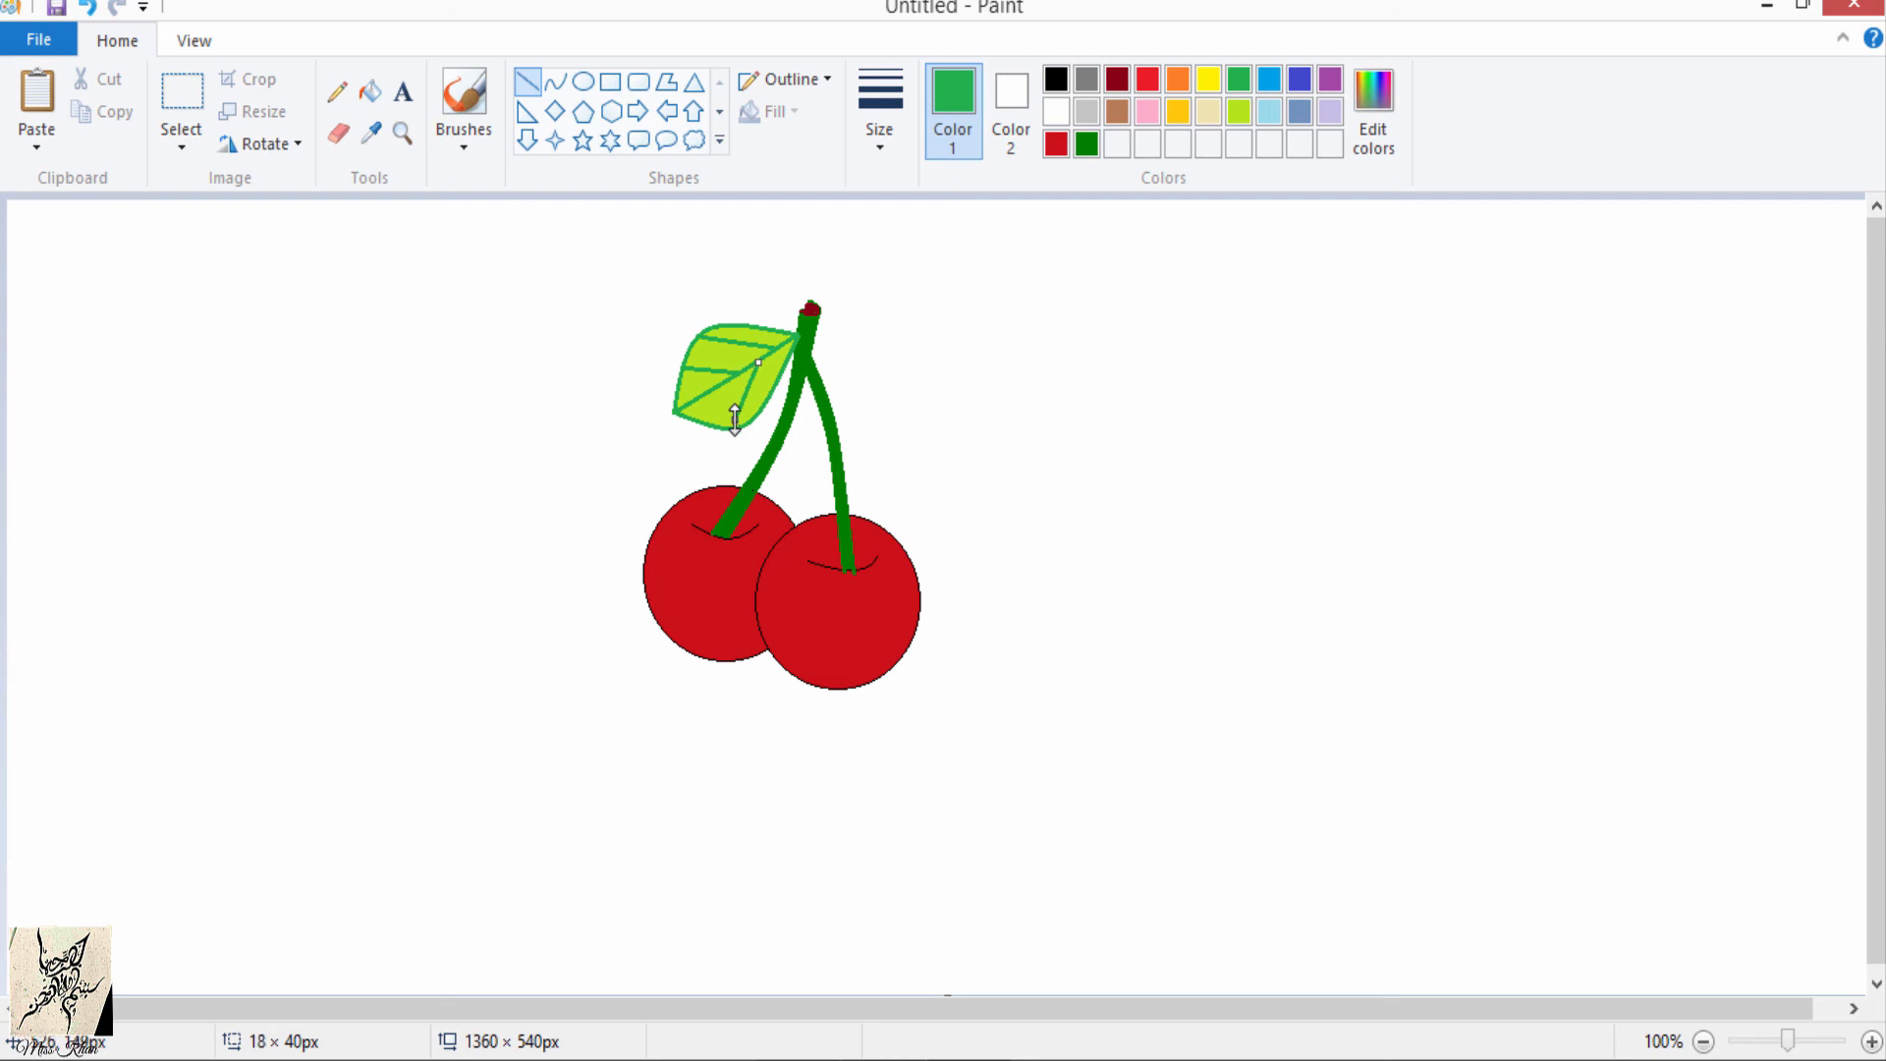
pyautogui.moveTo(735, 420); pyautogui.dragTo(736, 422)
pyautogui.click(641, 408)
pyautogui.moveTo(710, 393); pyautogui.dragTo(694, 419)
pyautogui.click(477, 326)
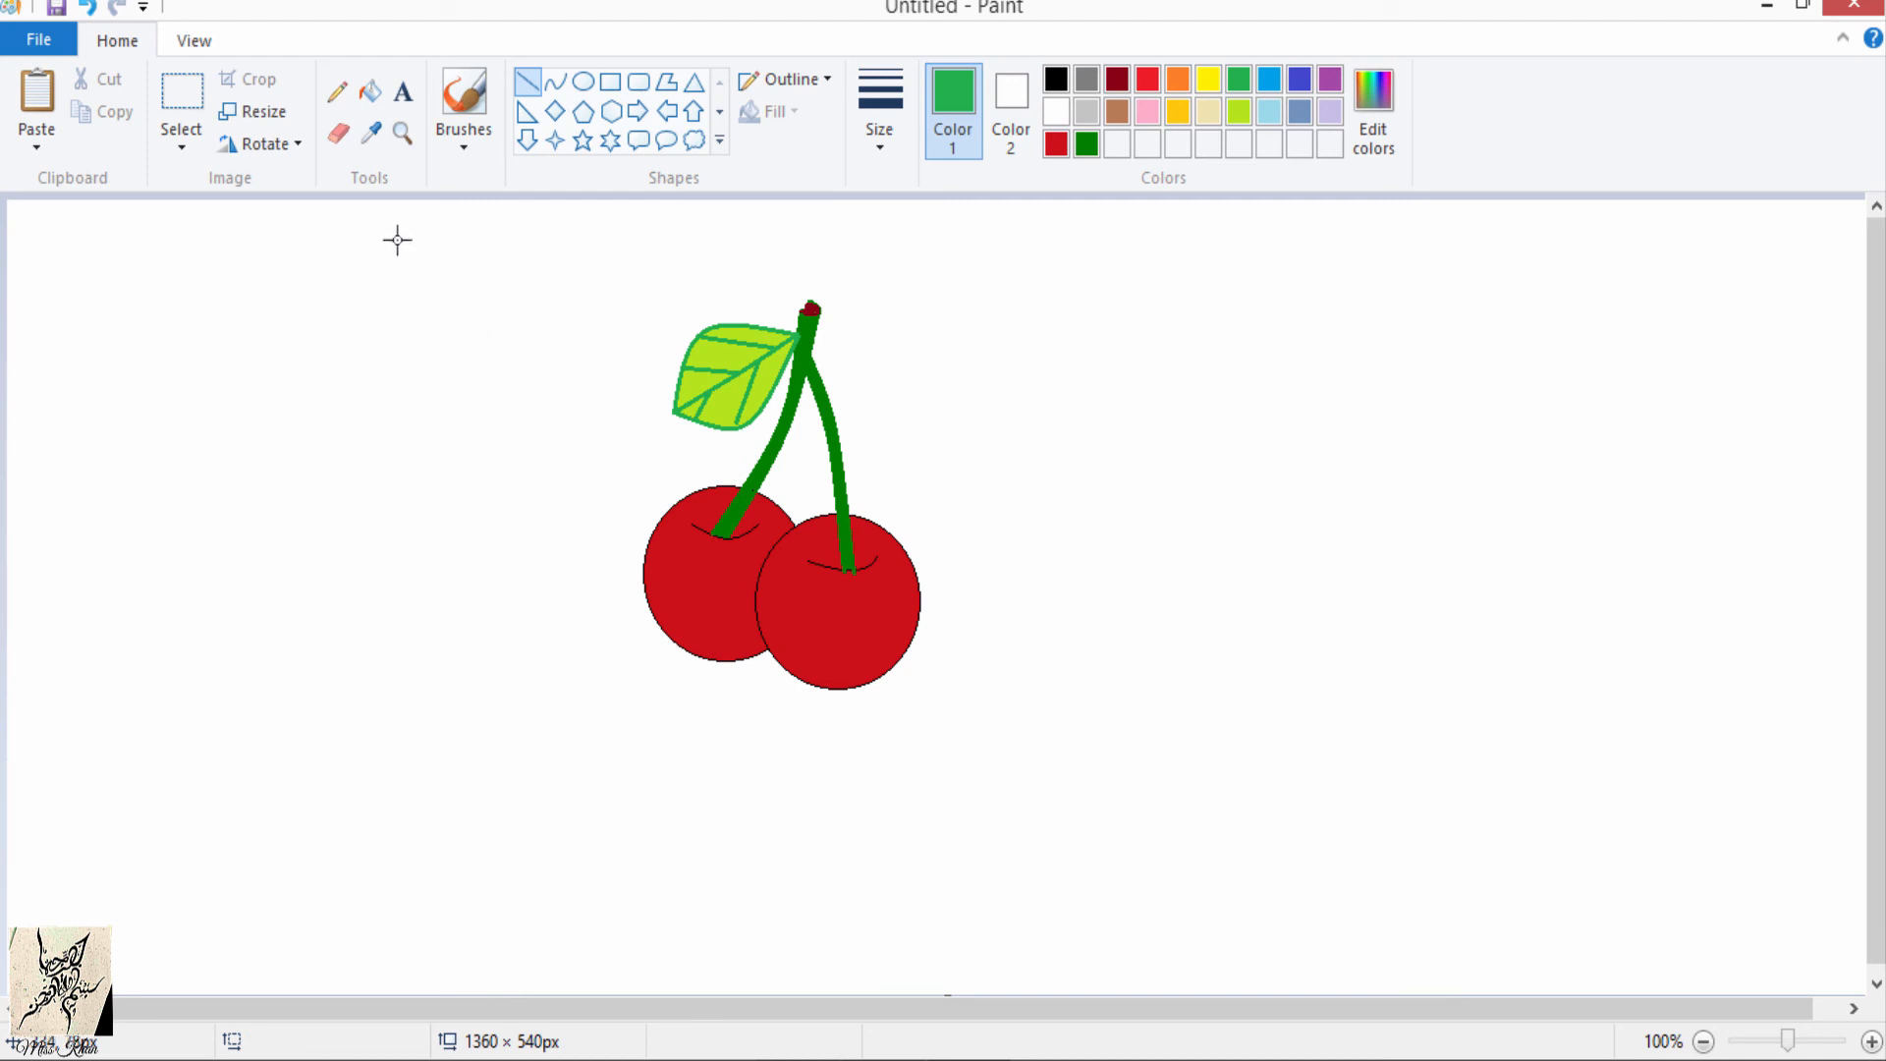
# Step: Select the whole cherry drawing with an area of about 311 × 392 px and move it slightly down and to the right
pyautogui.click(202, 77)
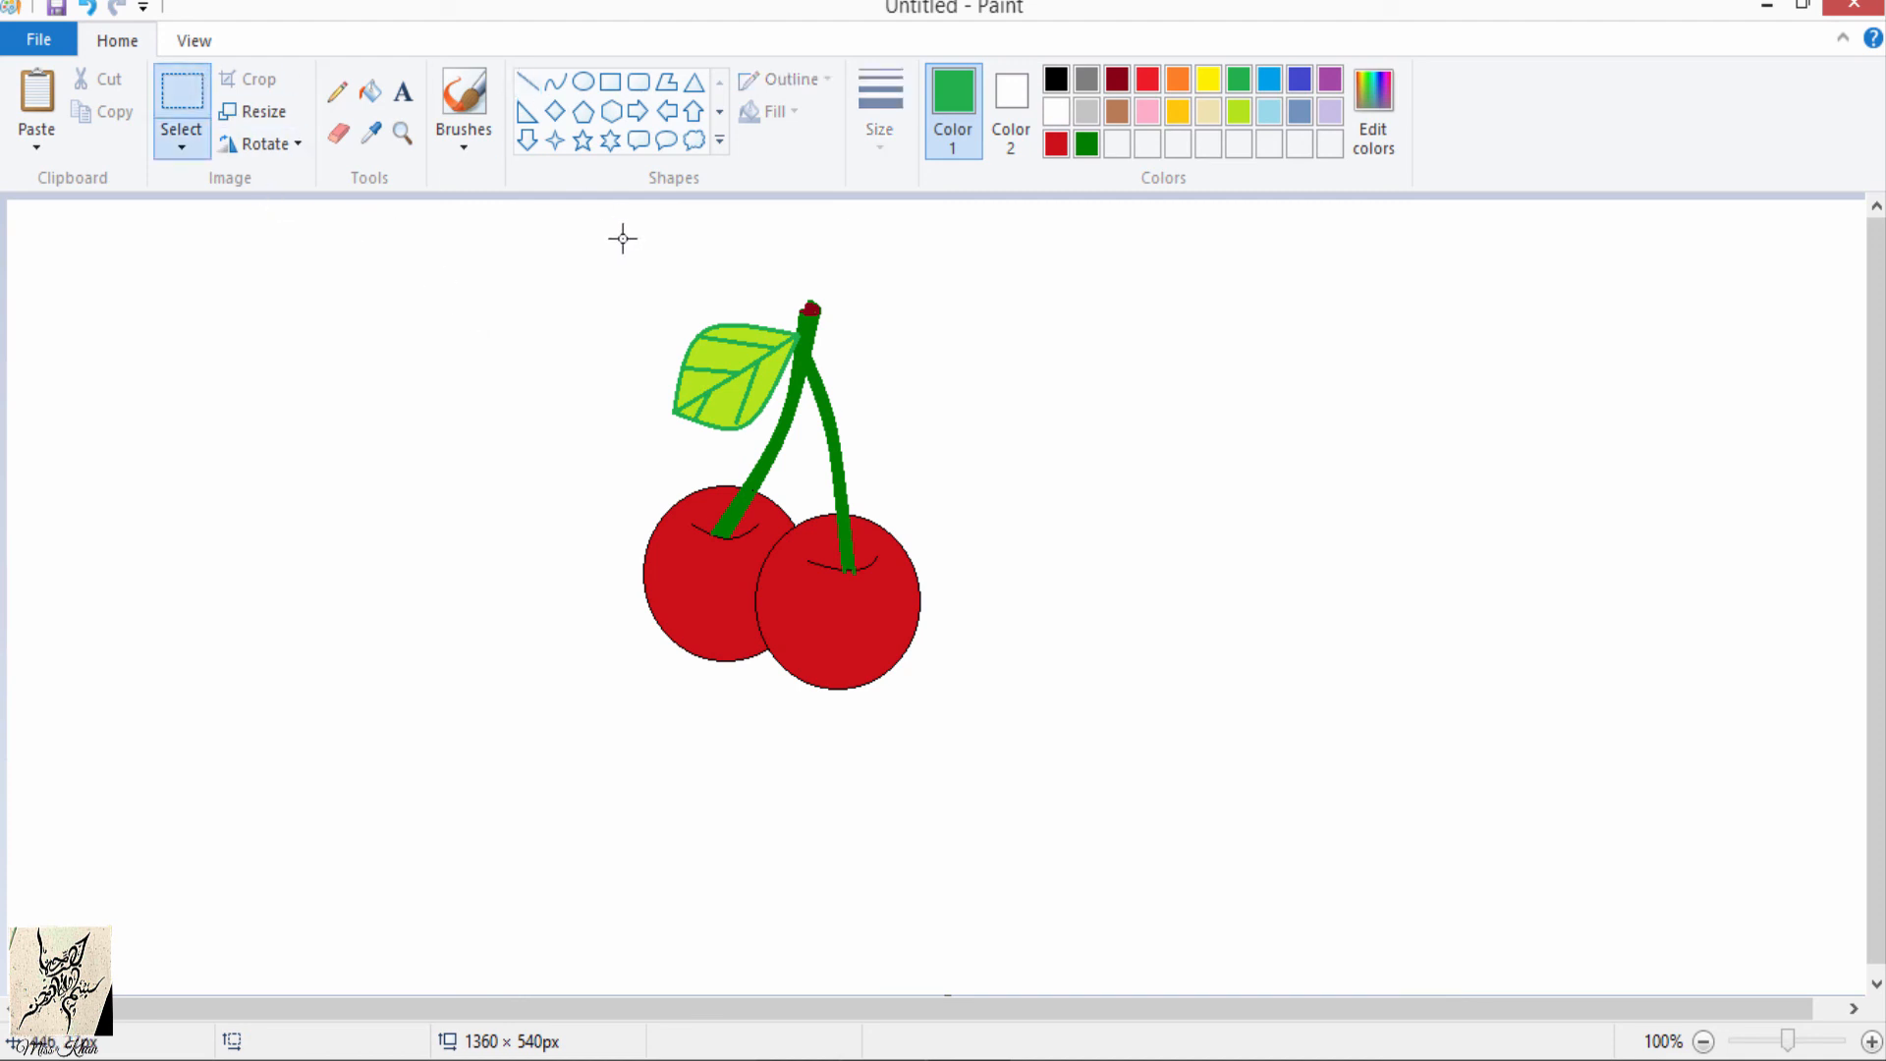
pyautogui.moveTo(571, 207)
pyautogui.mouseDown()
pyautogui.moveTo(808, 619)
pyautogui.moveTo(998, 783)
pyautogui.mouseUp()
pyautogui.moveTo(797, 573); pyautogui.dragTo(862, 613)
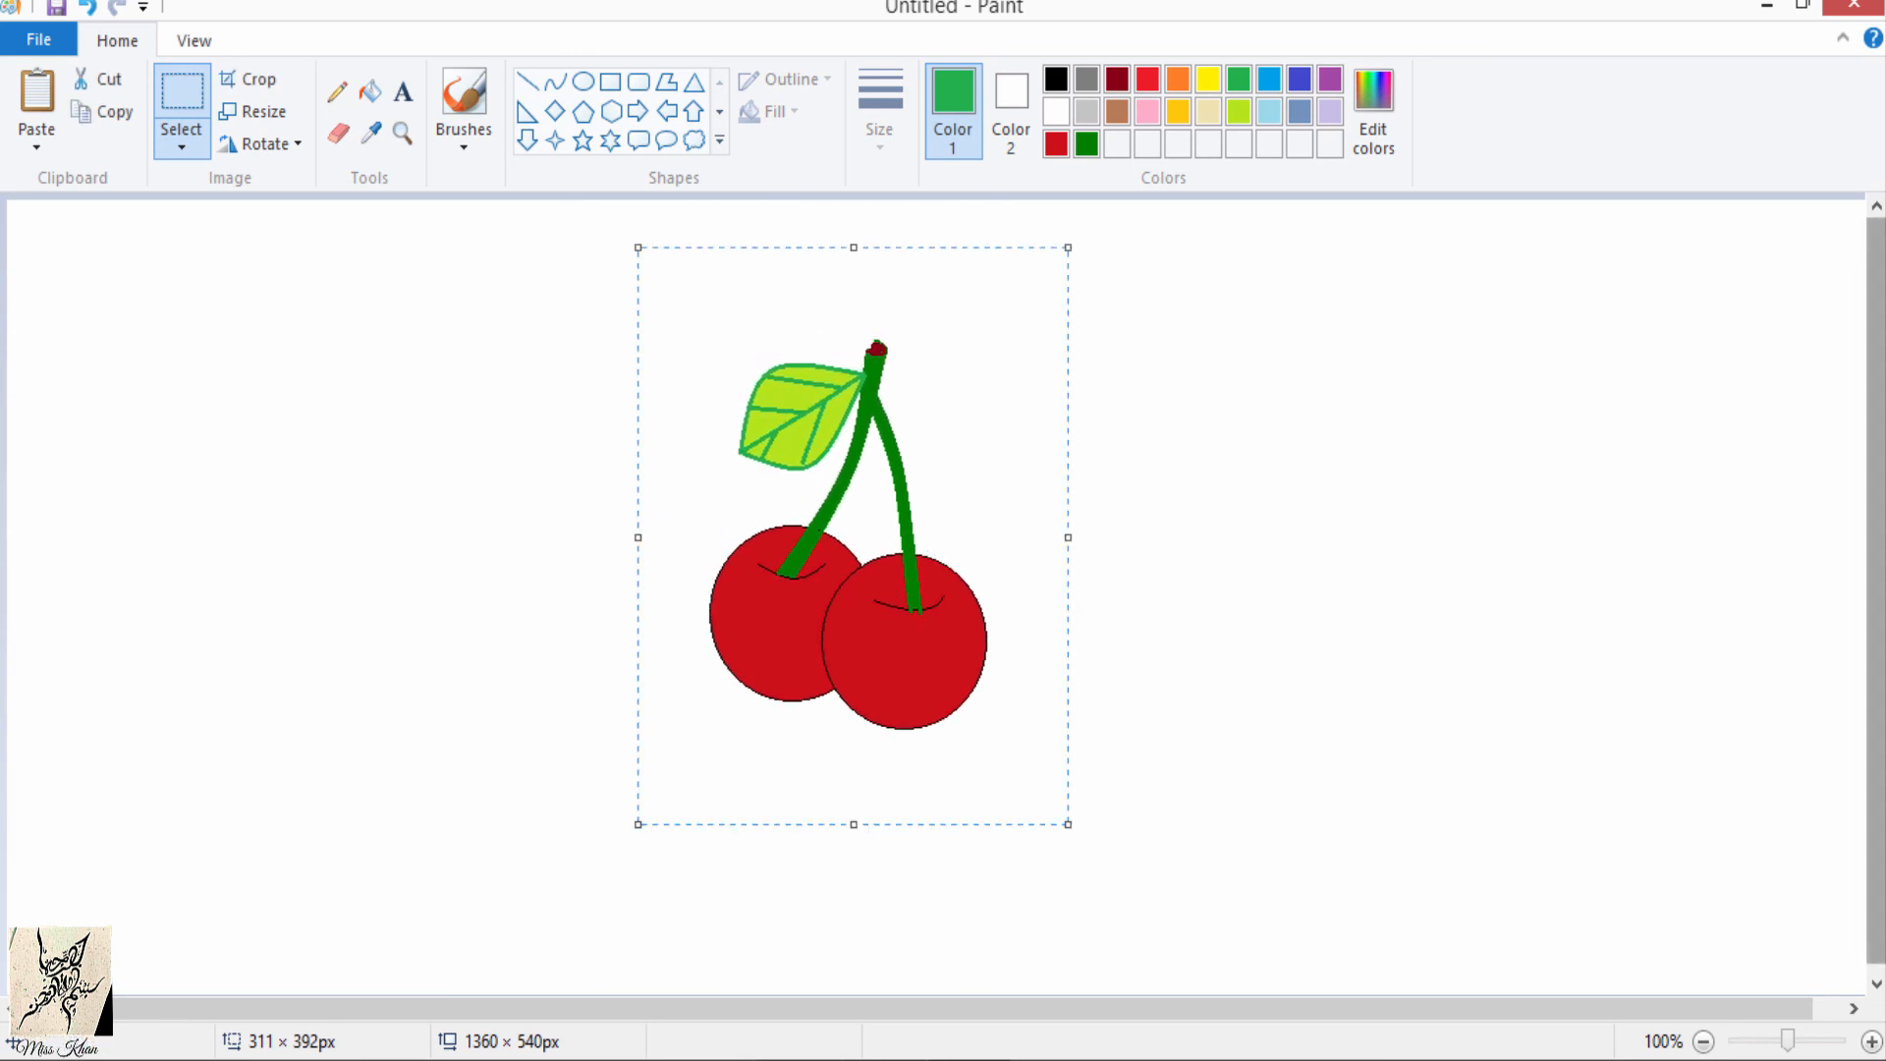
pyautogui.click(1819, 381)
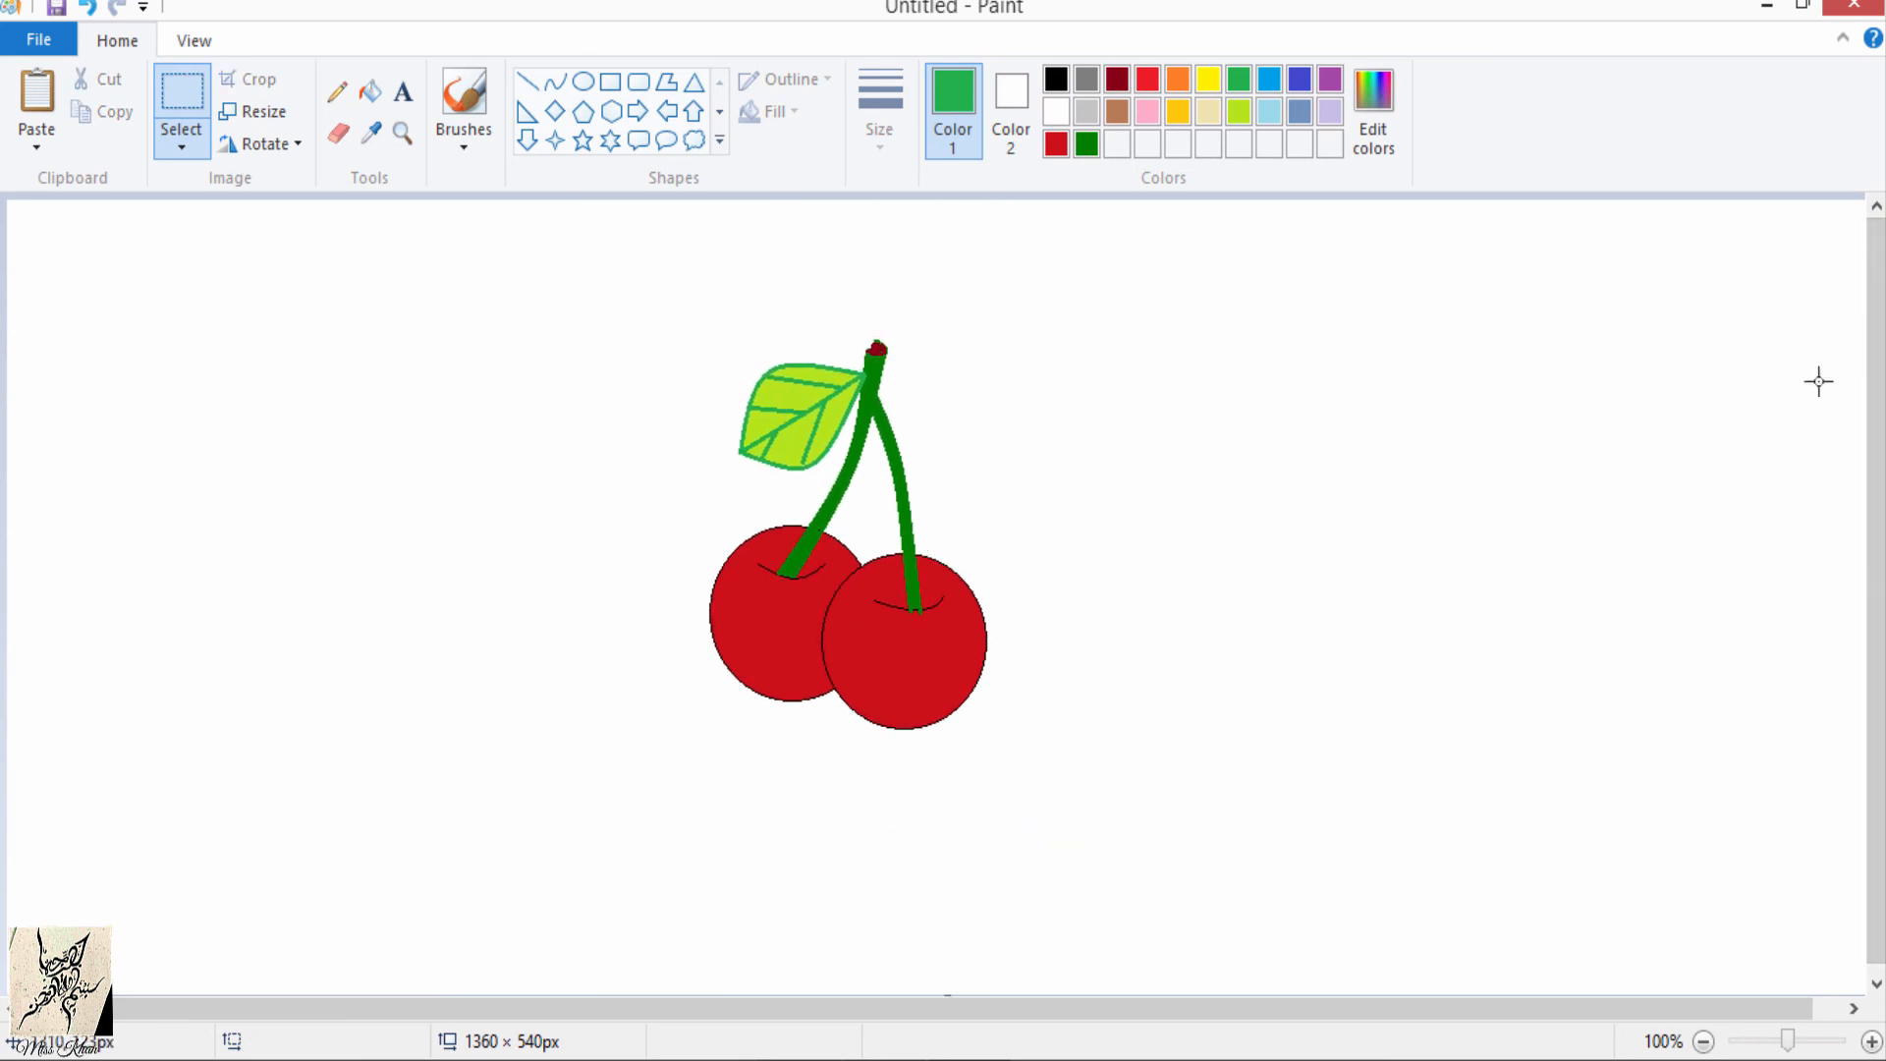